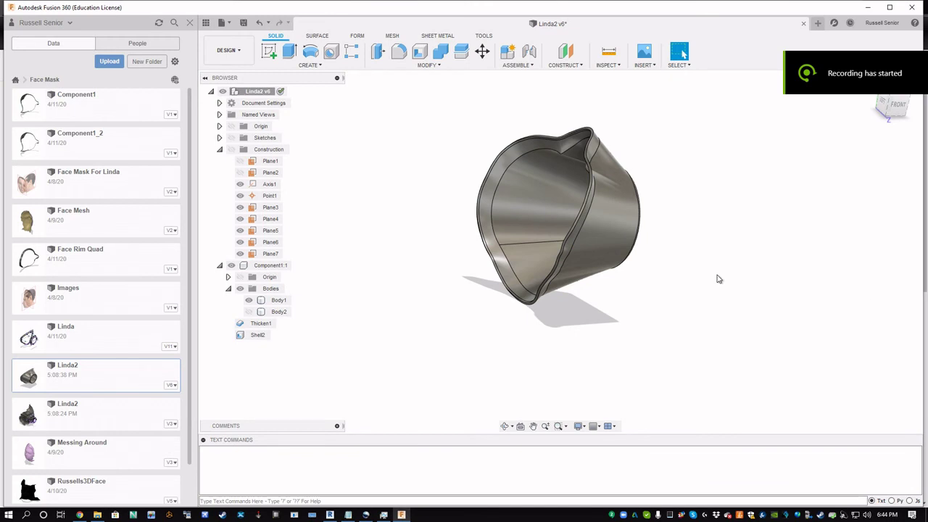
Examine the face mask shell from several angles, covering its contoured face rim, interior and round front opening.
{"action": "middle_click_drag", "start_coordinate": [718, 278], "coordinate": [659, 269], "text": "shift"}
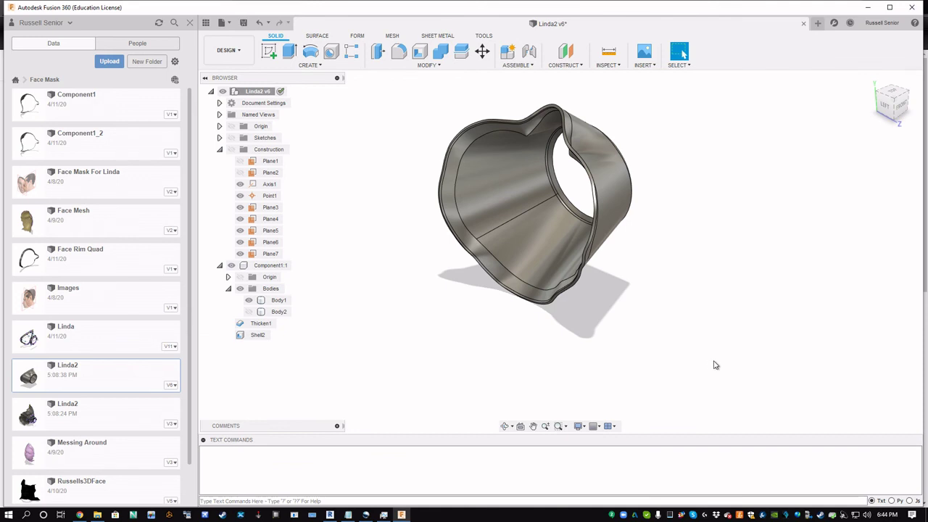
{"action": "middle_click_drag", "start_coordinate": [720, 361], "coordinate": [652, 321], "text": "shift"}
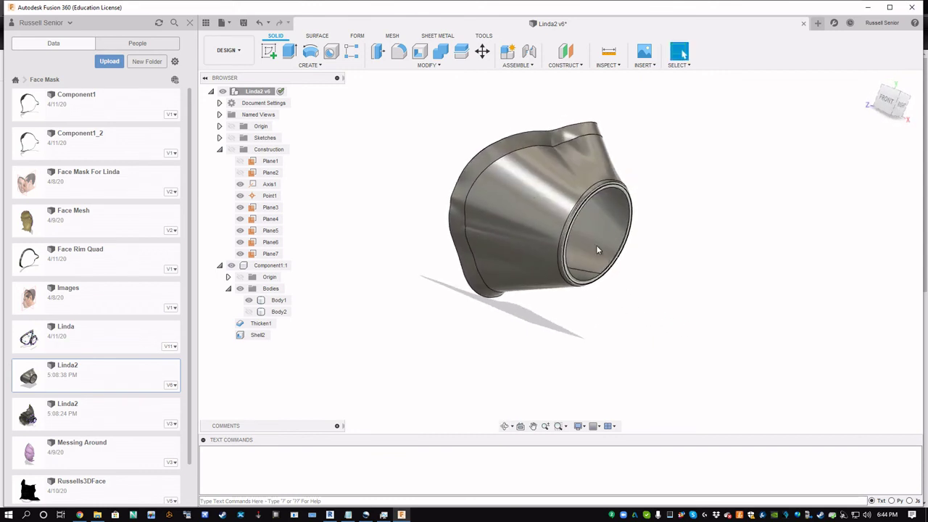
{"action": "middle_click_drag", "start_coordinate": [595, 245], "coordinate": [596, 190], "text": "shift"}
{"action": "middle_click_drag", "start_coordinate": [549, 294], "coordinate": [569, 275], "text": "shift"}
{"action": "middle_click_drag", "start_coordinate": [563, 311], "coordinate": [605, 348], "text": "shift"}
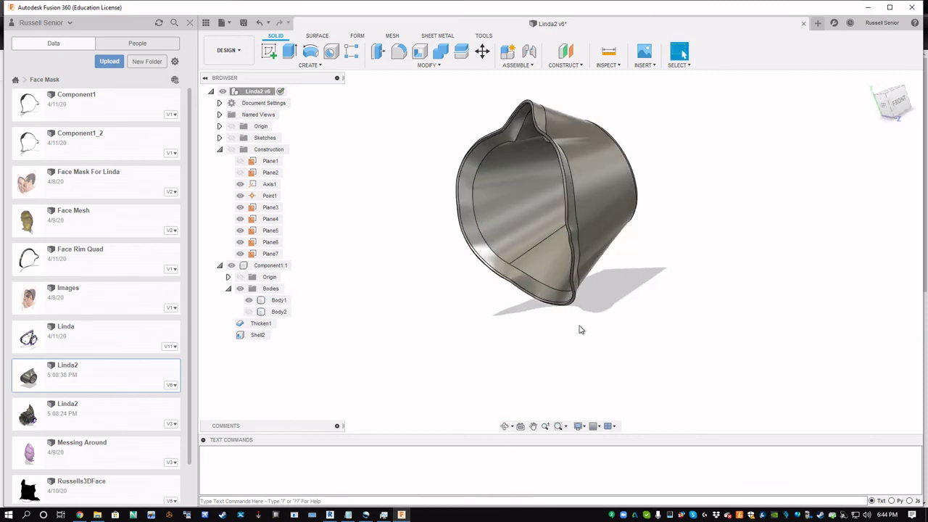
{"action": "left_click", "coordinate": [739, 369]}
{"action": "middle_click_drag", "start_coordinate": [739, 368], "coordinate": [735, 369], "text": "shift"}
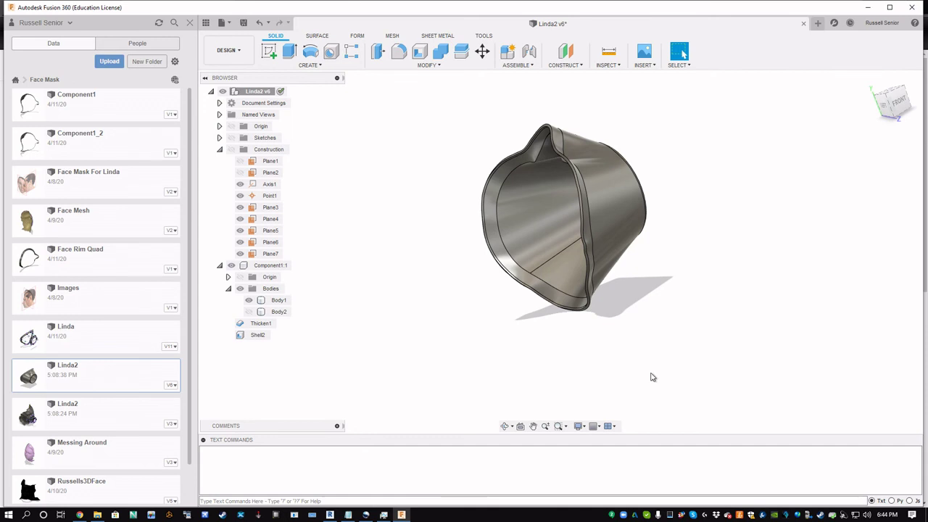
{"action": "middle_click_drag", "start_coordinate": [651, 377], "coordinate": [655, 259], "text": "shift"}
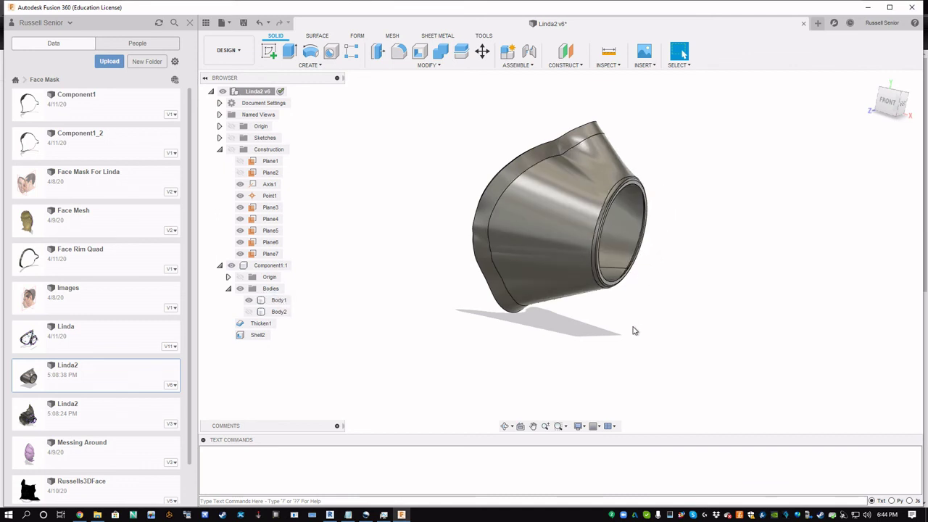
{"action": "left_click", "coordinate": [631, 192]}
{"action": "middle_click_drag", "start_coordinate": [623, 315], "coordinate": [674, 323], "text": "shift"}
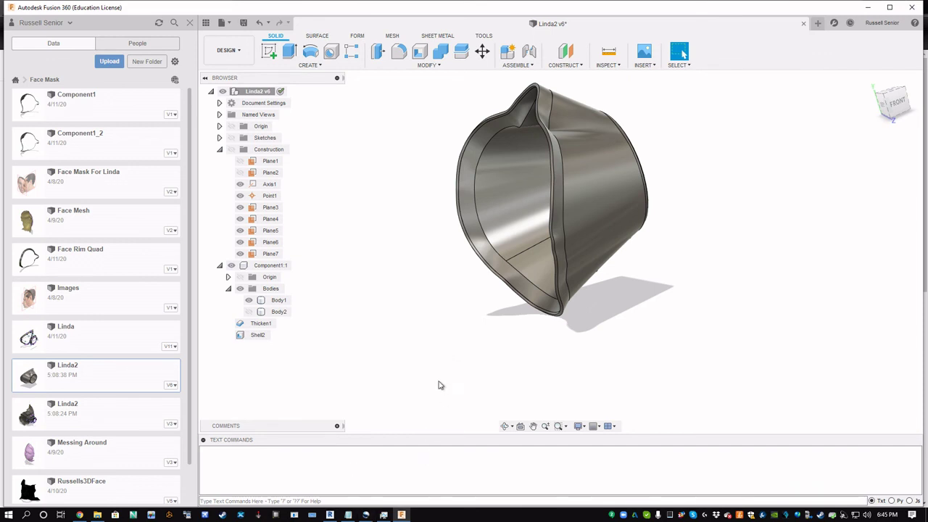
Switch to ReCap Photo and show the project dashboard.
{"action": "left_click", "coordinate": [330, 514]}
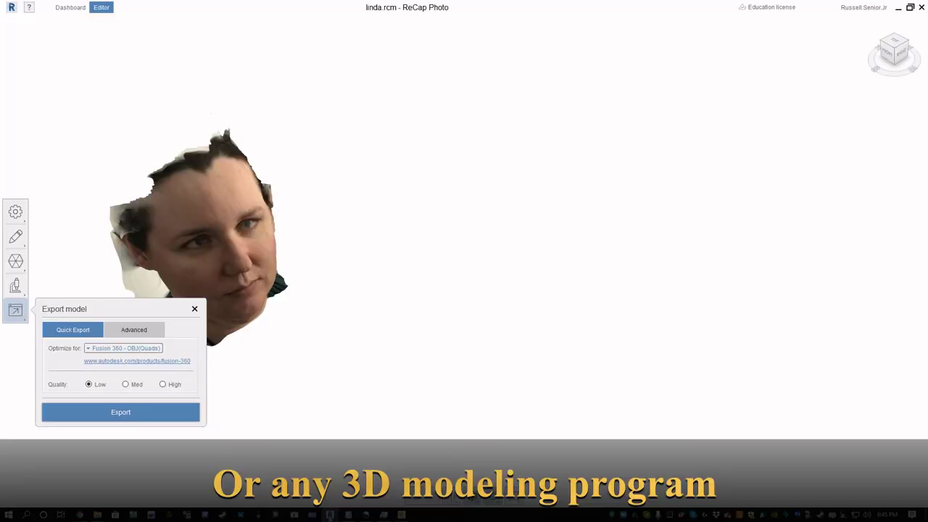
{"action": "mouse_move", "coordinate": [30, 8]}
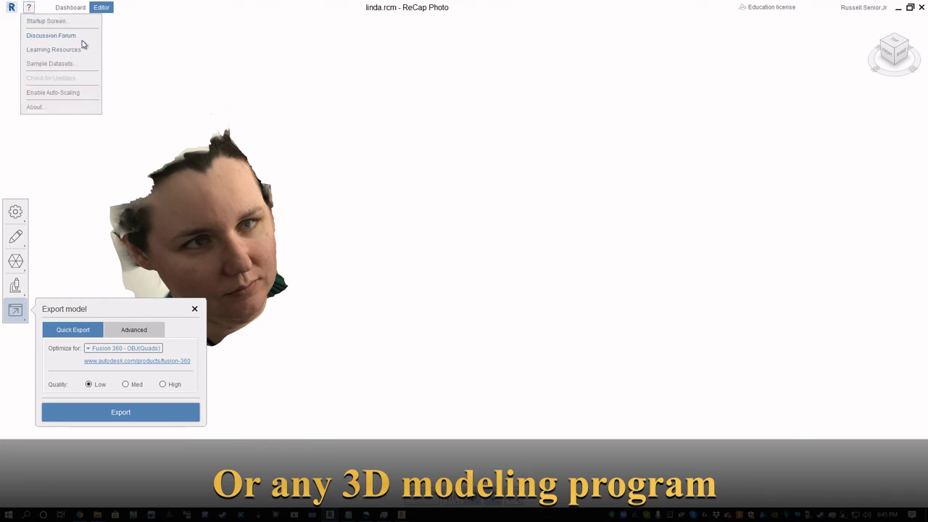
{"action": "left_click", "coordinate": [71, 9]}
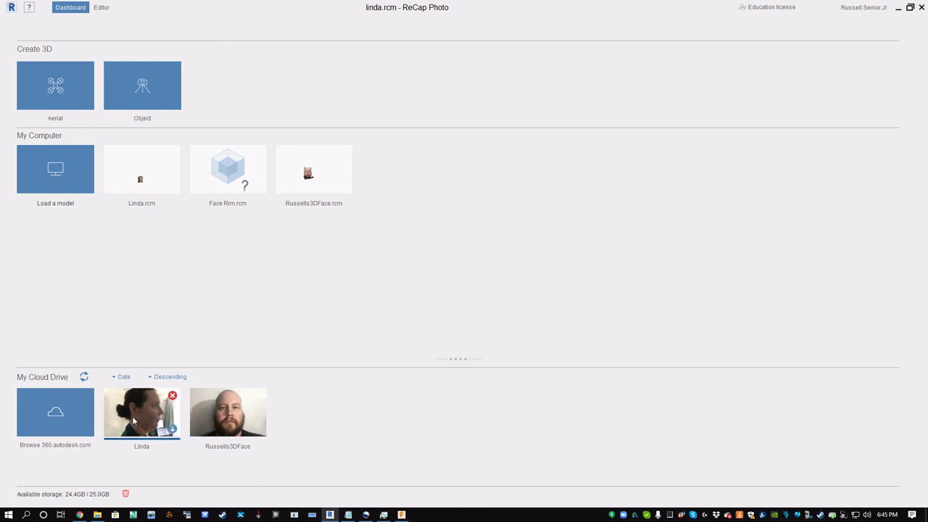
Try a new Object project with all photos from the Lindas Face Photos folder, and cancel it without creating the model.
{"action": "left_click", "coordinate": [147, 94]}
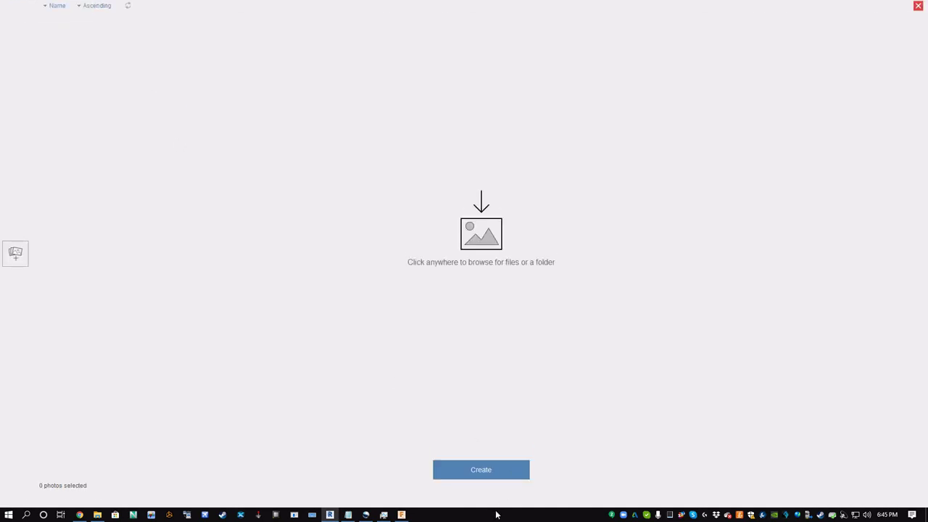
{"action": "left_click", "coordinate": [423, 267]}
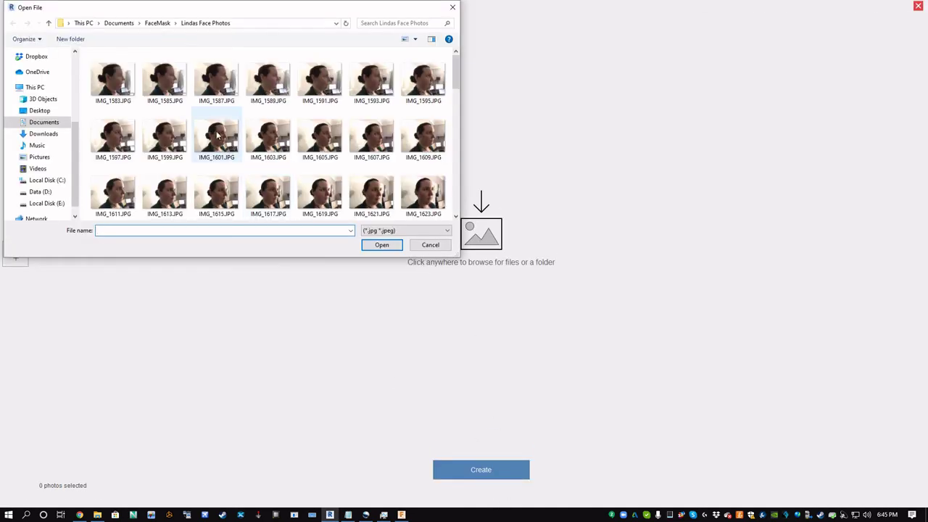
{"action": "scroll", "coordinate": [217, 134], "scroll_direction": "down", "scroll_amount": 10}
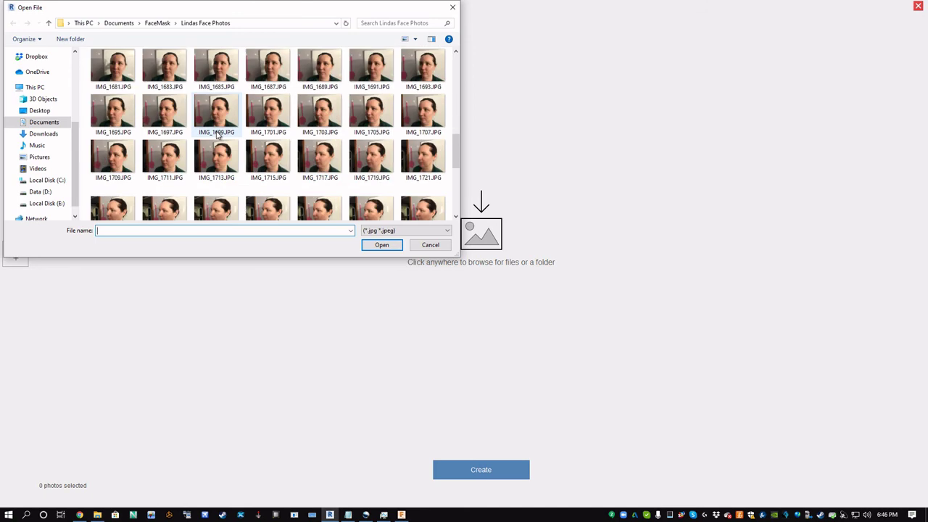
{"action": "scroll", "coordinate": [216, 135], "scroll_direction": "down", "scroll_amount": 10}
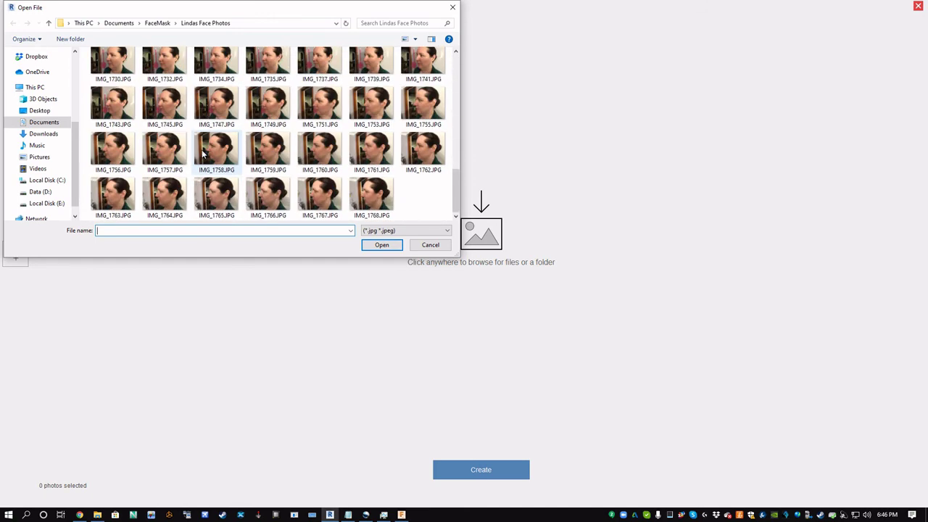
{"action": "scroll", "coordinate": [203, 152], "scroll_direction": "up", "scroll_amount": 20}
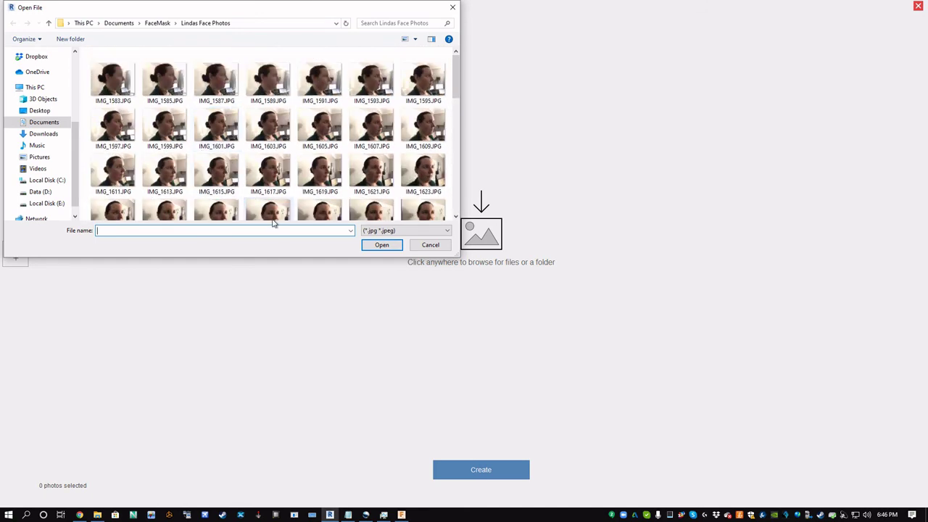
{"action": "left_click", "coordinate": [279, 177]}
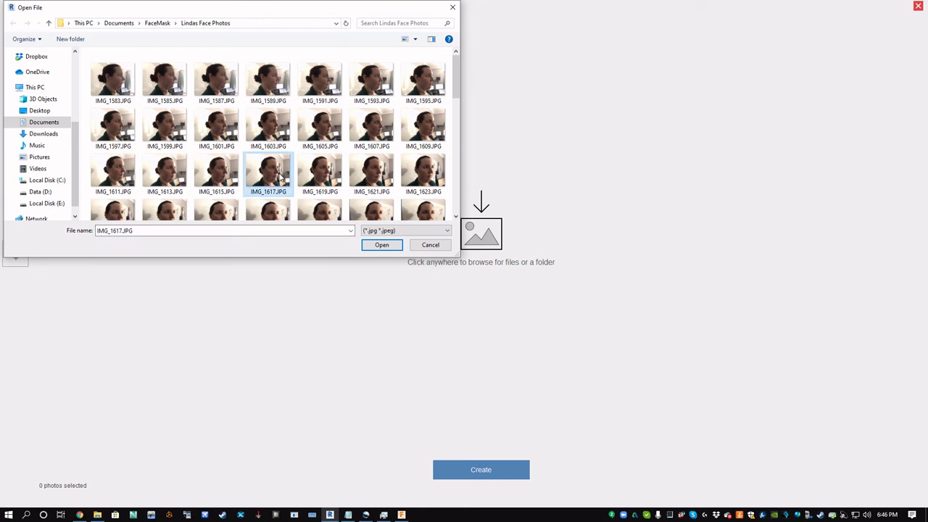
{"action": "key", "text": "ctrl+a"}
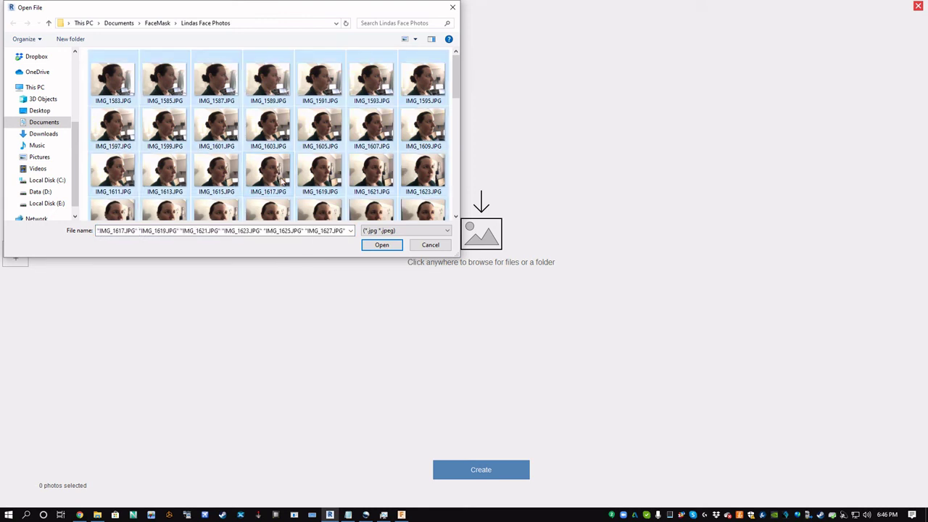
{"action": "left_click", "coordinate": [381, 248]}
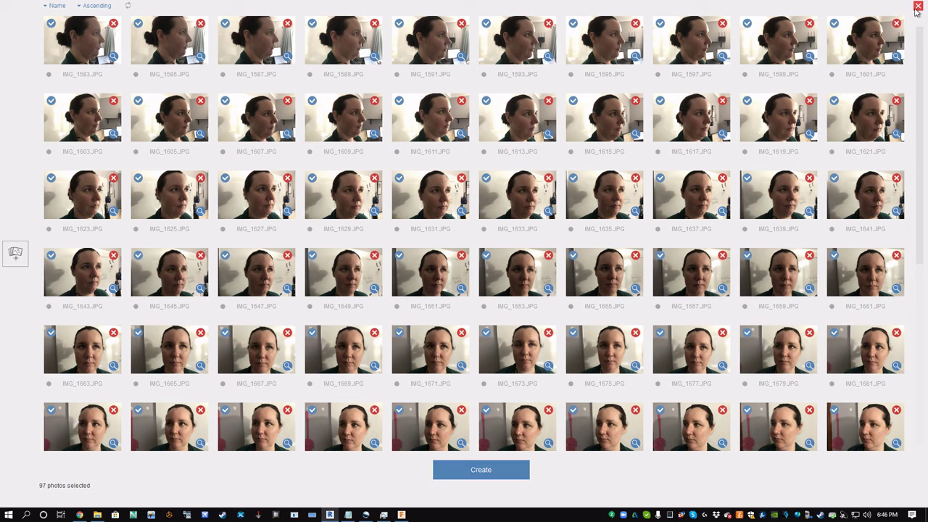
{"action": "left_click", "coordinate": [918, 6]}
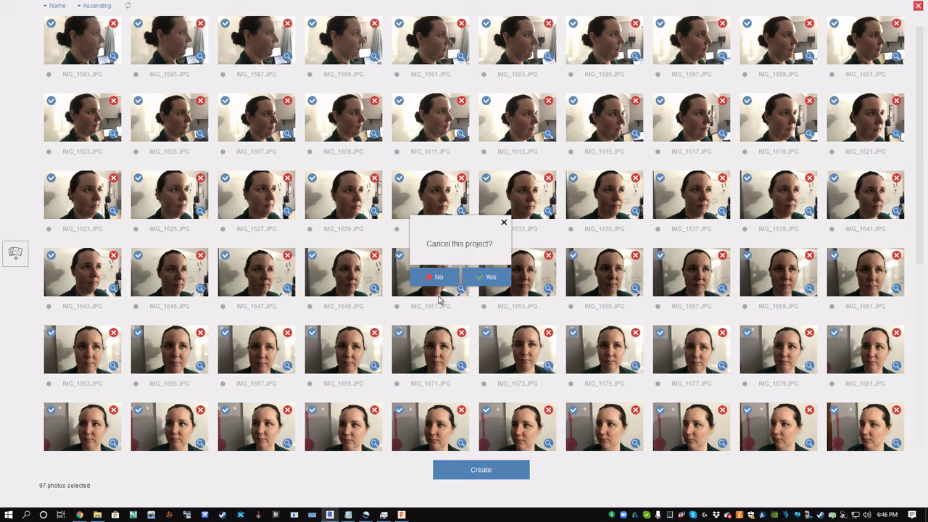
{"action": "left_click", "coordinate": [475, 280]}
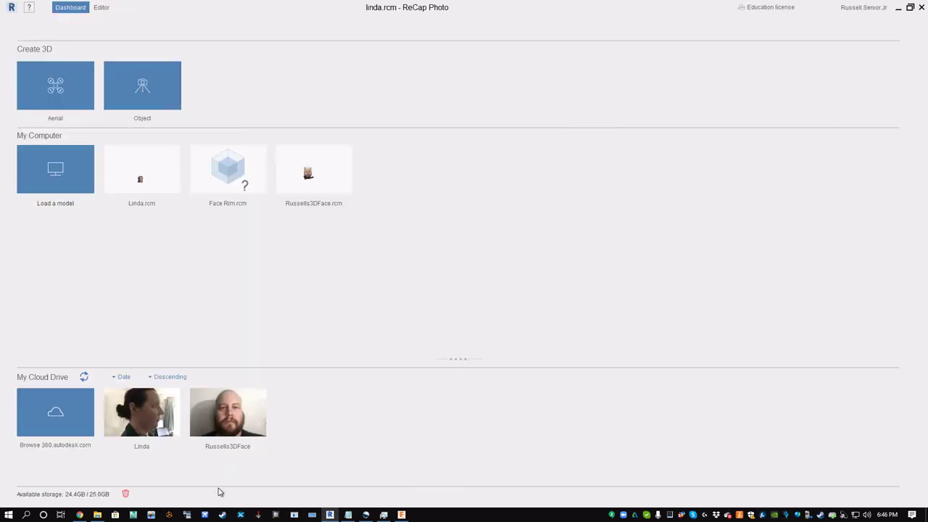
Open the Linda.rcm face scan from the computer's models and close the export settings to inspect the face.
{"action": "mouse_move", "coordinate": [142, 424]}
{"action": "left_click", "coordinate": [174, 186]}
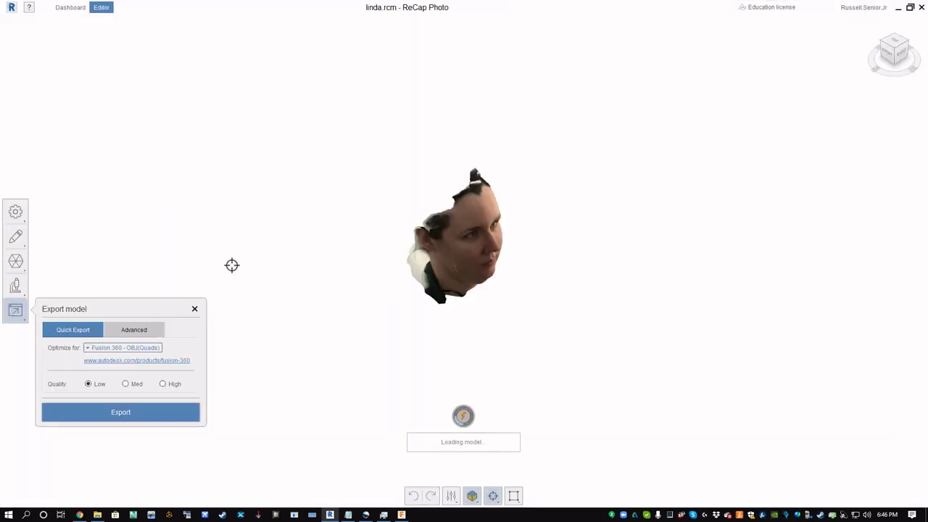
{"action": "left_click", "coordinate": [194, 309]}
{"action": "left_click_drag", "start_coordinate": [341, 326], "coordinate": [321, 286]}
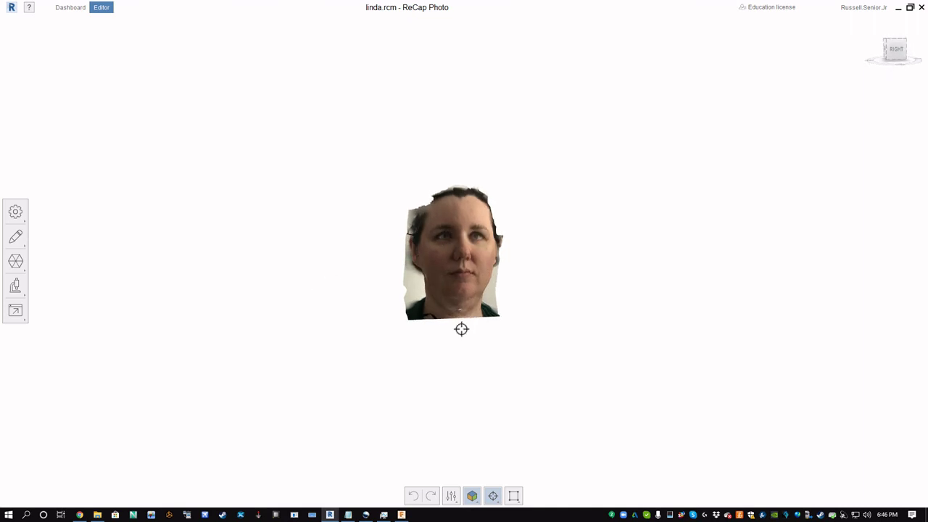
{"action": "left_click_drag", "start_coordinate": [461, 327], "coordinate": [514, 355]}
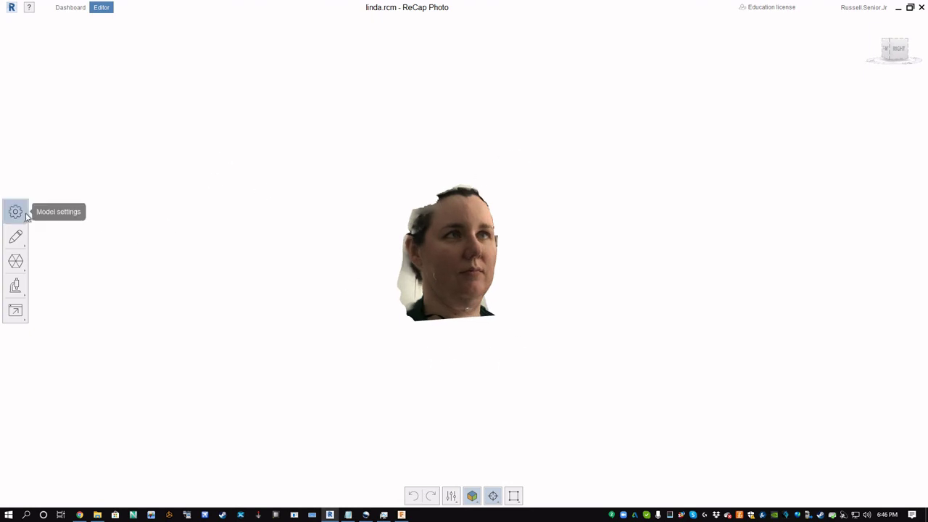
Try Slice & fill on the face scan with Transform plane enabled, tilting the plane nearly upright through the head.
{"action": "left_click", "coordinate": [17, 239]}
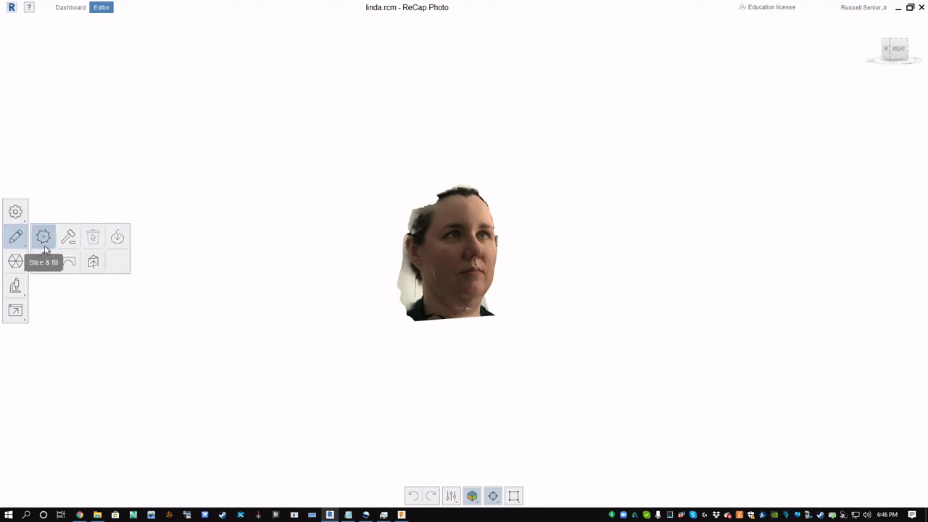
{"action": "left_click", "coordinate": [43, 238]}
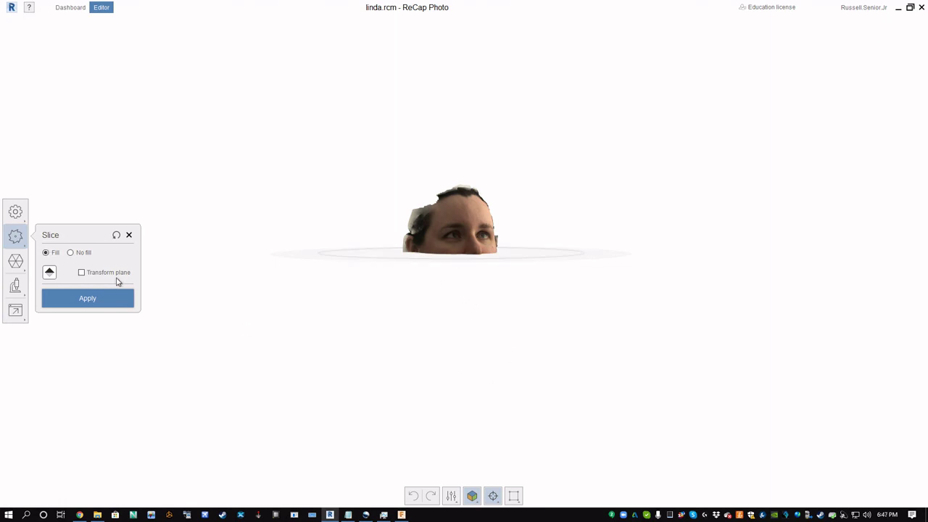
{"action": "left_click", "coordinate": [115, 273]}
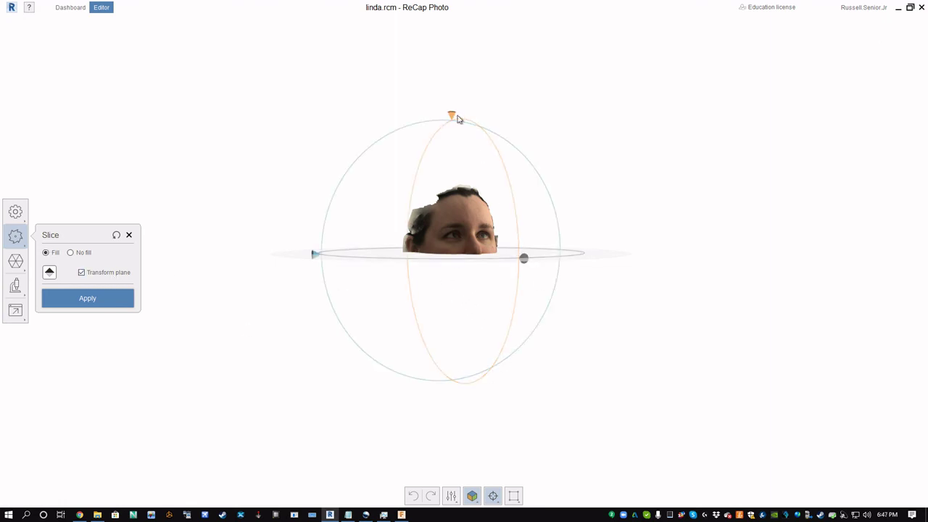
{"action": "left_click_drag", "start_coordinate": [455, 117], "coordinate": [475, 264]}
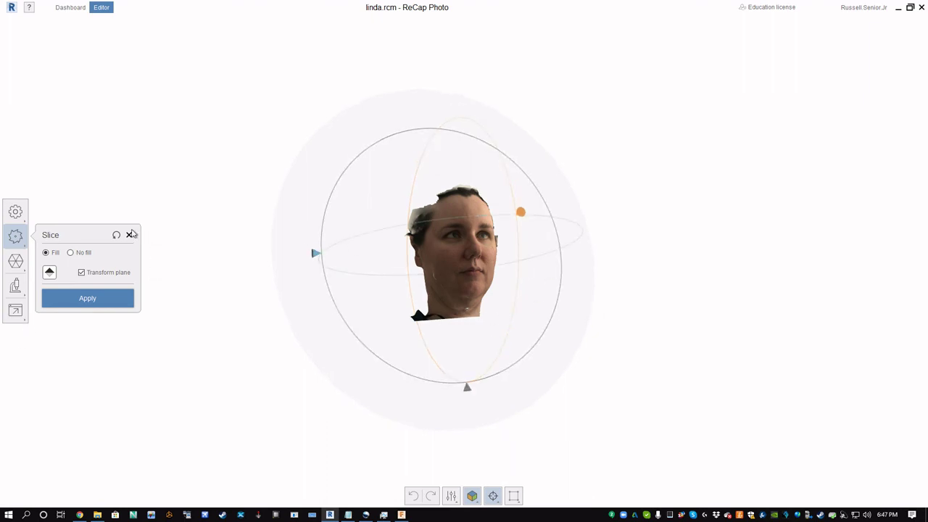
{"action": "left_click", "coordinate": [130, 234]}
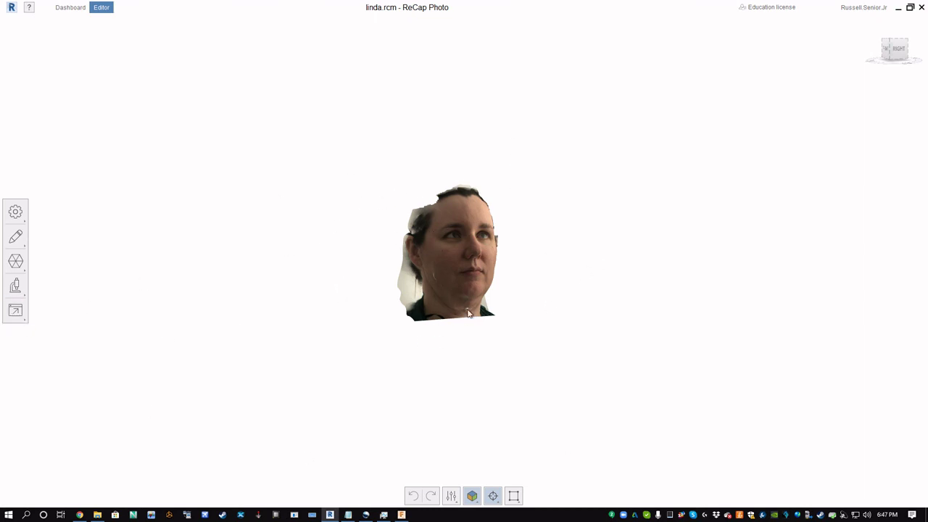
Open the model export settings and review the Quick Export quality options for Fusion 360 - OBJ(Quads).
{"action": "left_click", "coordinate": [15, 290]}
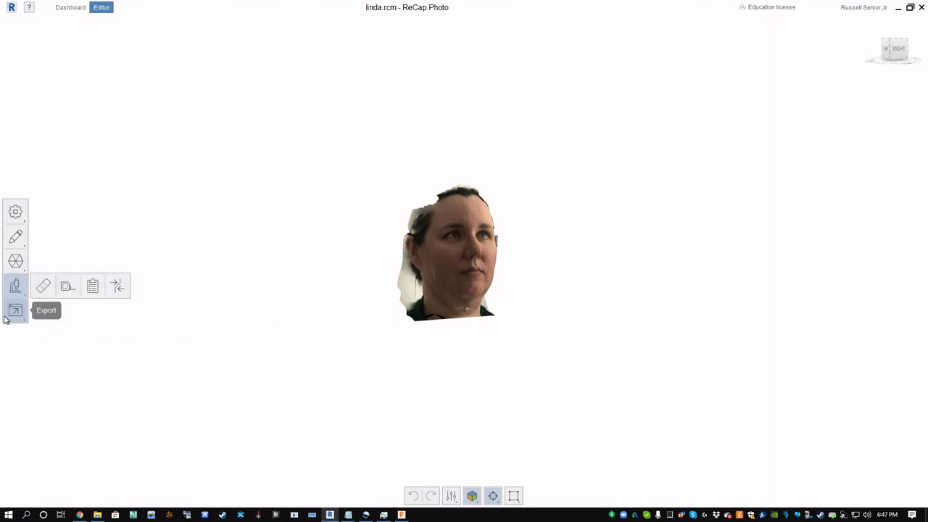
{"action": "left_click", "coordinate": [15, 310]}
{"action": "left_click", "coordinate": [92, 309]}
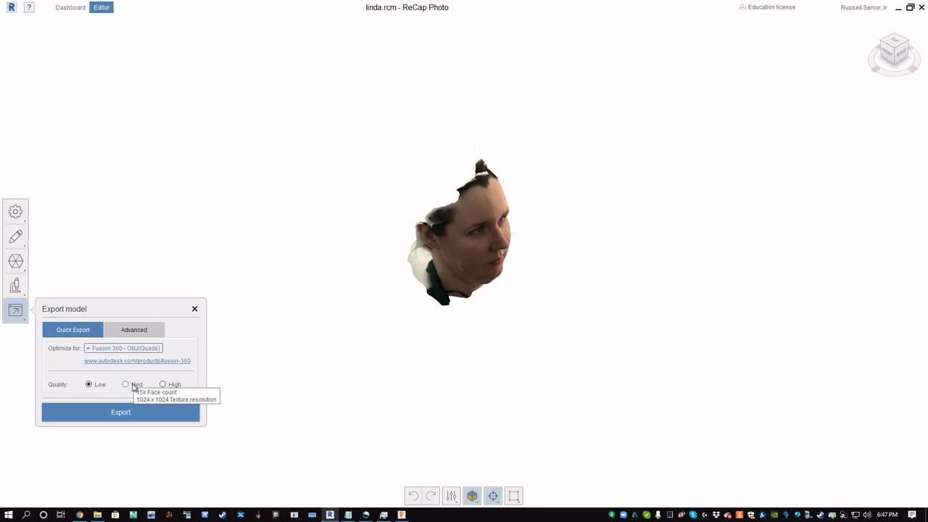
Switch to Fusion 360, start a new design and open Linda.obj from the local Lindas 3D face folder.
{"action": "key", "text": "alt+Tab"}
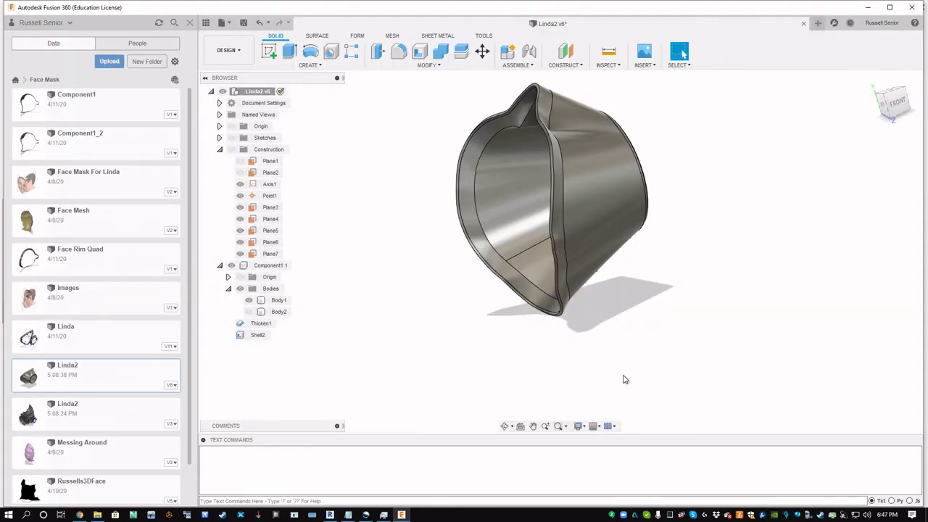
{"action": "key", "text": "ctrl+n"}
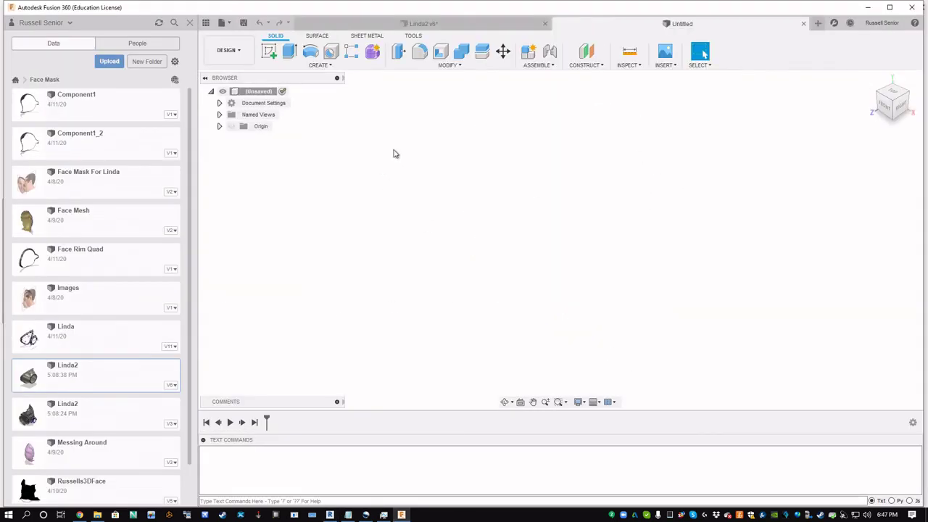
{"action": "key", "text": "ctrl+o"}
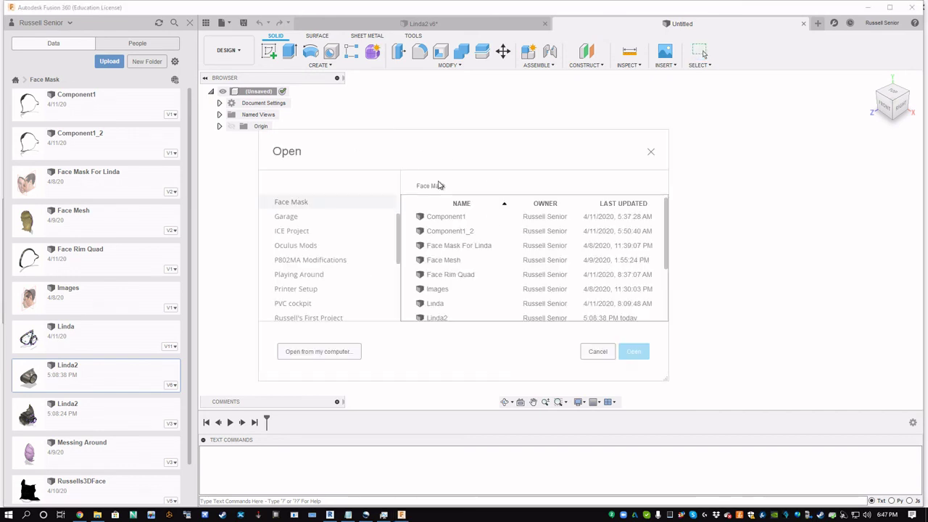
{"action": "left_click", "coordinate": [346, 354]}
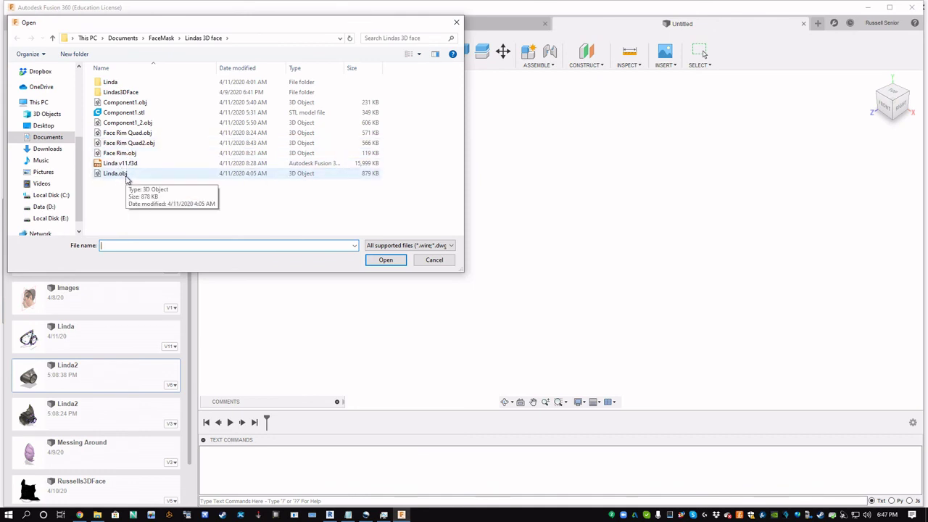
{"action": "left_click", "coordinate": [126, 176]}
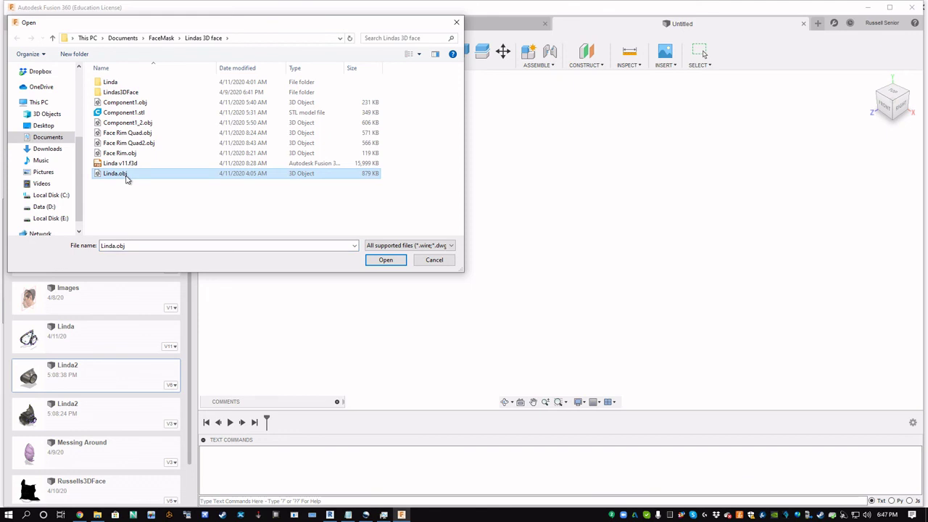
{"action": "left_click", "coordinate": [389, 263]}
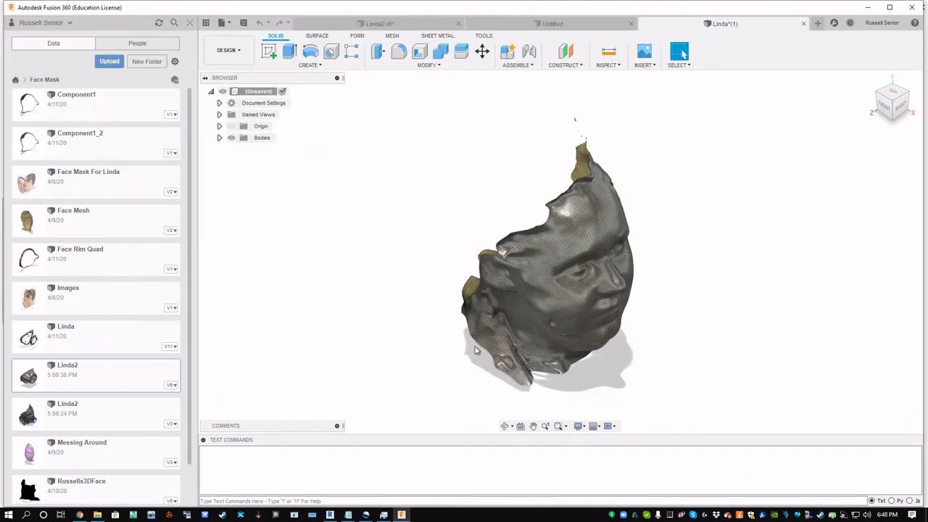
{"action": "left_click_drag", "start_coordinate": [486, 346], "coordinate": [441, 331]}
{"action": "key", "text": "Escape"}
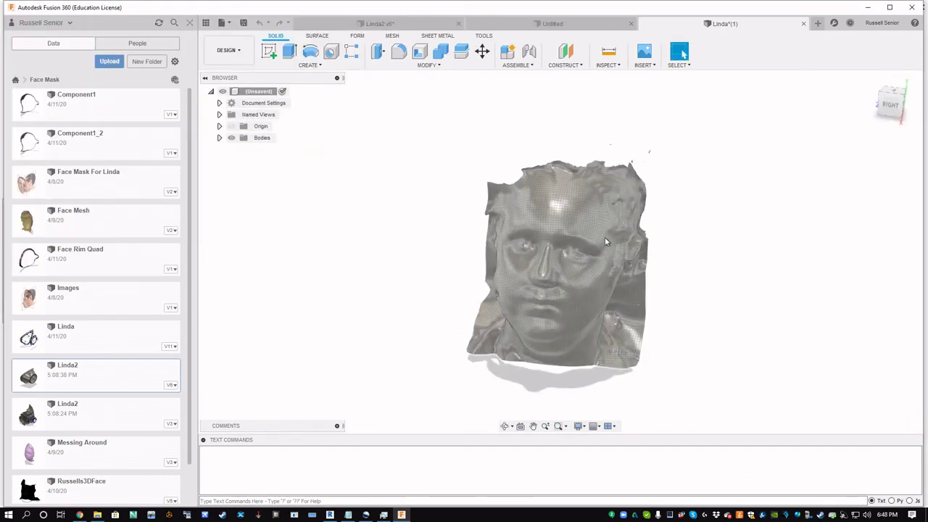
{"action": "scroll", "coordinate": [580, 250], "scroll_direction": "up", "scroll_amount": 6}
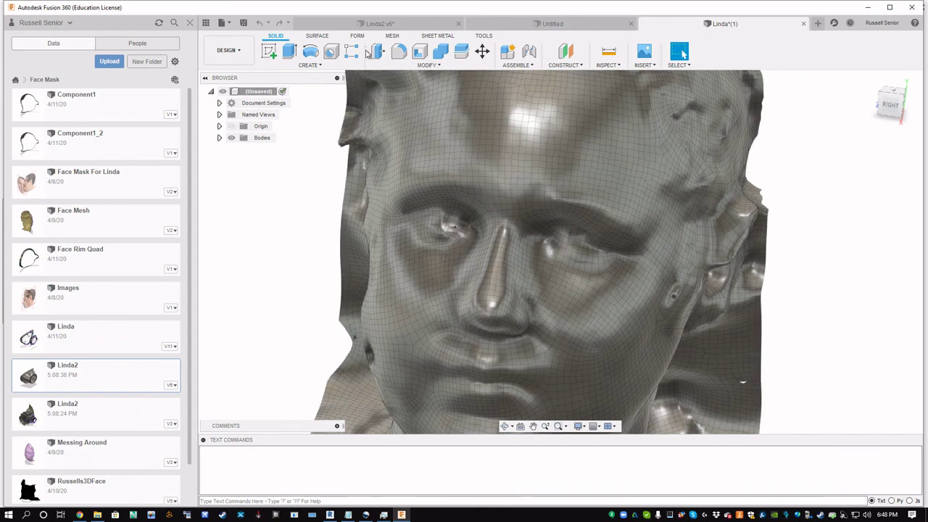
{"action": "left_click", "coordinate": [392, 36]}
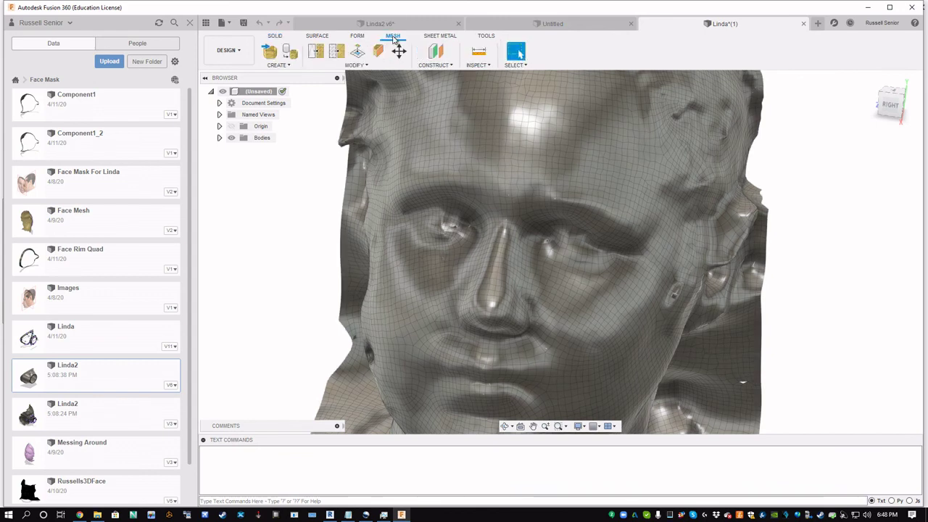
{"action": "left_click", "coordinate": [376, 66]}
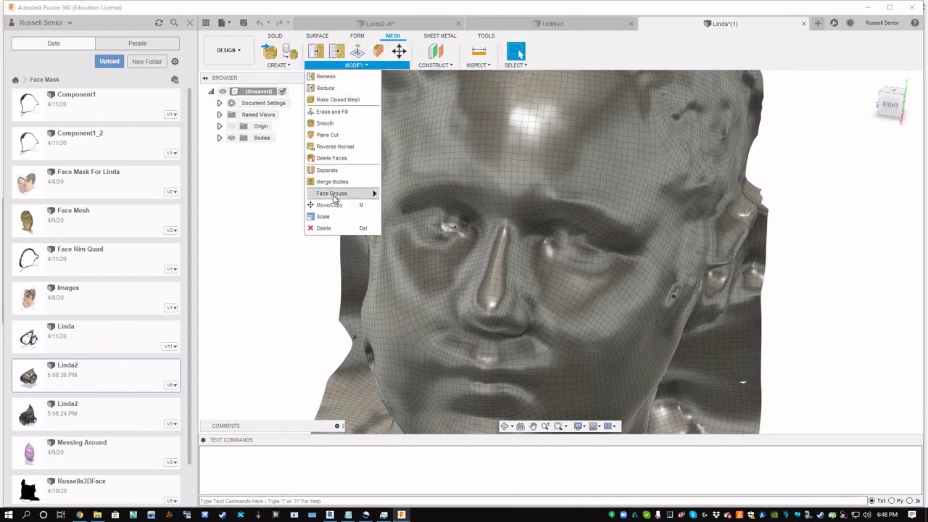
{"action": "left_click", "coordinate": [323, 217]}
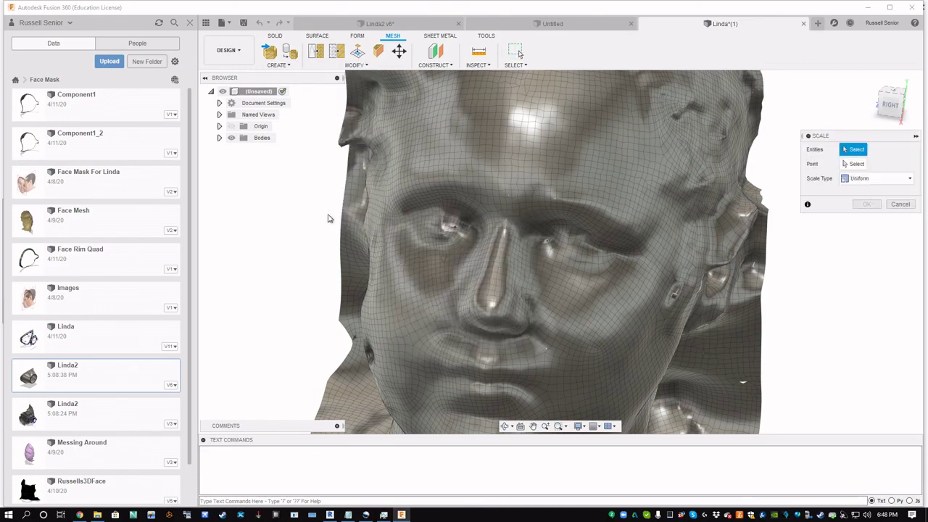
{"action": "left_click", "coordinate": [898, 205]}
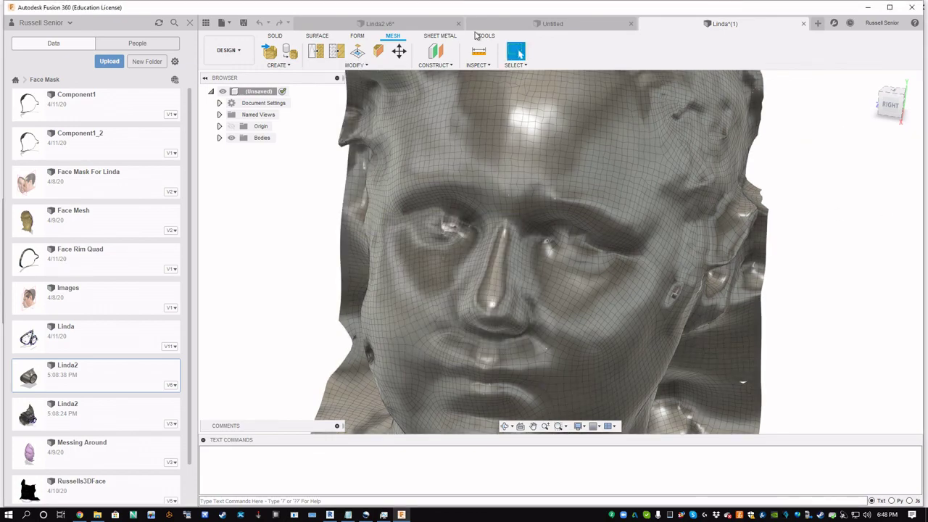
Measure the distance between the centers of the two eyes on the face mesh.
{"action": "left_click", "coordinate": [478, 50]}
{"action": "scroll", "coordinate": [461, 214], "scroll_direction": "up", "scroll_amount": 5}
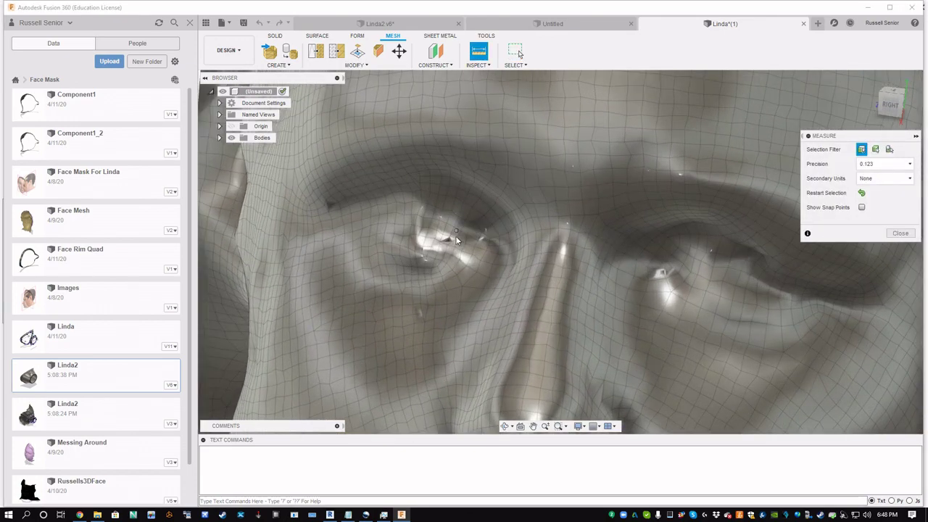
{"action": "left_click", "coordinate": [414, 245]}
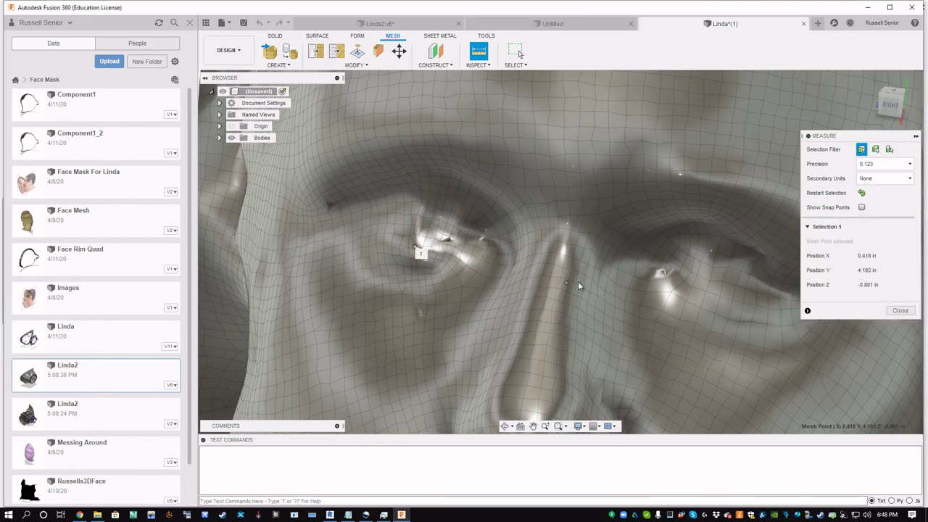
{"action": "left_click", "coordinate": [706, 277]}
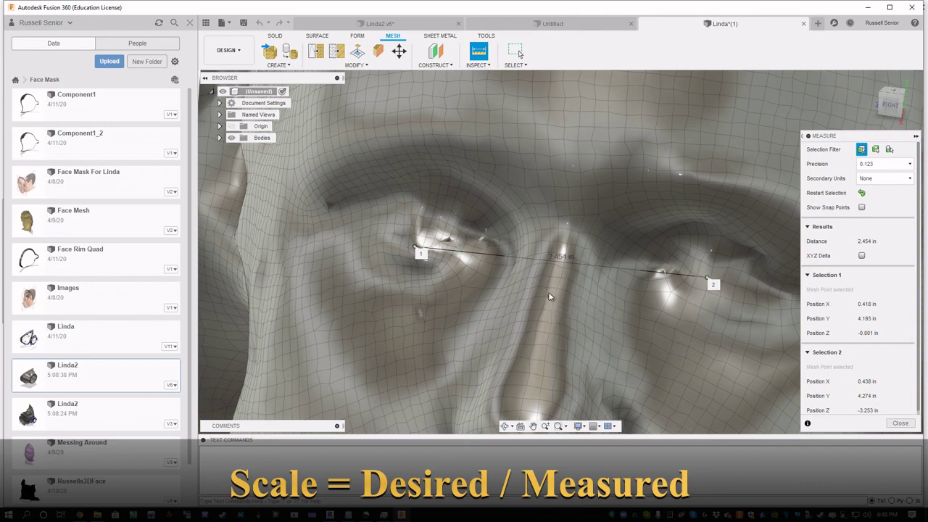
{"action": "scroll", "coordinate": [572, 254], "scroll_direction": "down", "scroll_amount": 2}
{"action": "scroll", "coordinate": [570, 251], "scroll_direction": "down", "scroll_amount": 5}
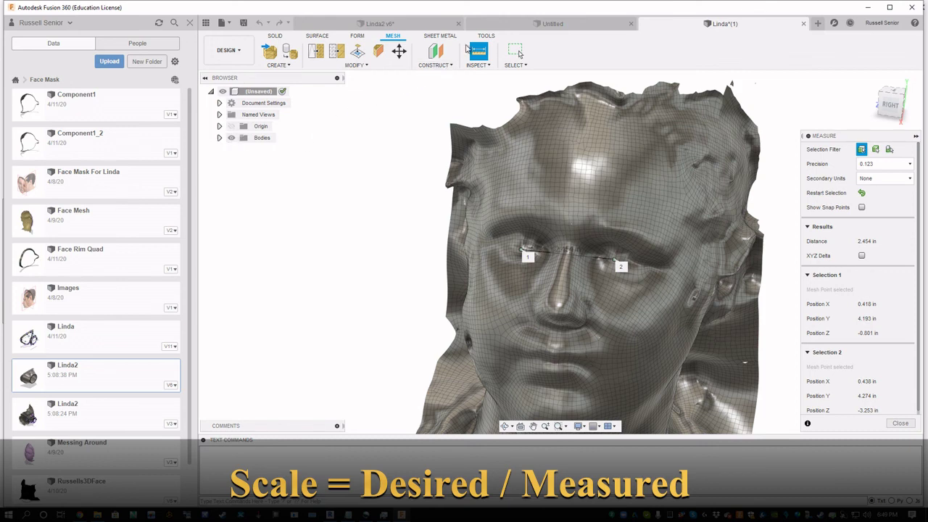
Try scaling the face mesh uniformly with a scale factor of 1.54.
{"action": "left_click", "coordinate": [356, 65]}
{"action": "left_click", "coordinate": [333, 216]}
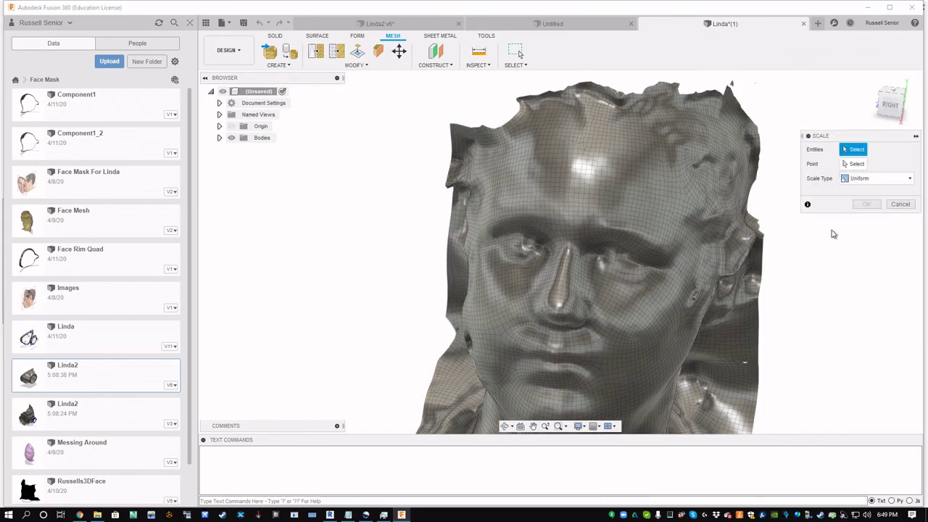
{"action": "left_click", "coordinate": [718, 304]}
{"action": "mouse_move", "coordinate": [684, 196]}
{"action": "left_mouse_down"}
{"action": "mouse_move", "coordinate": [758, 196]}
{"action": "mouse_move", "coordinate": [658, 197]}
{"action": "mouse_move", "coordinate": [692, 196]}
{"action": "left_mouse_up"}
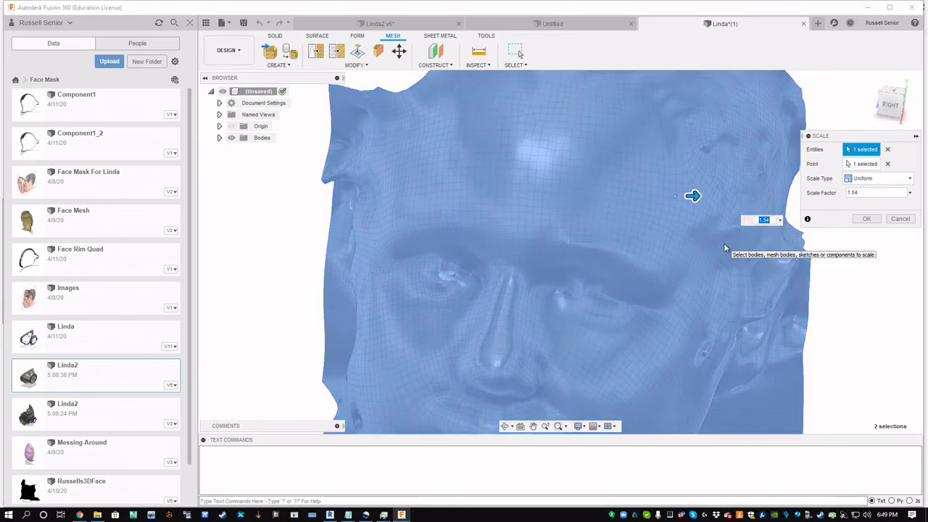
{"action": "key", "text": "Return"}
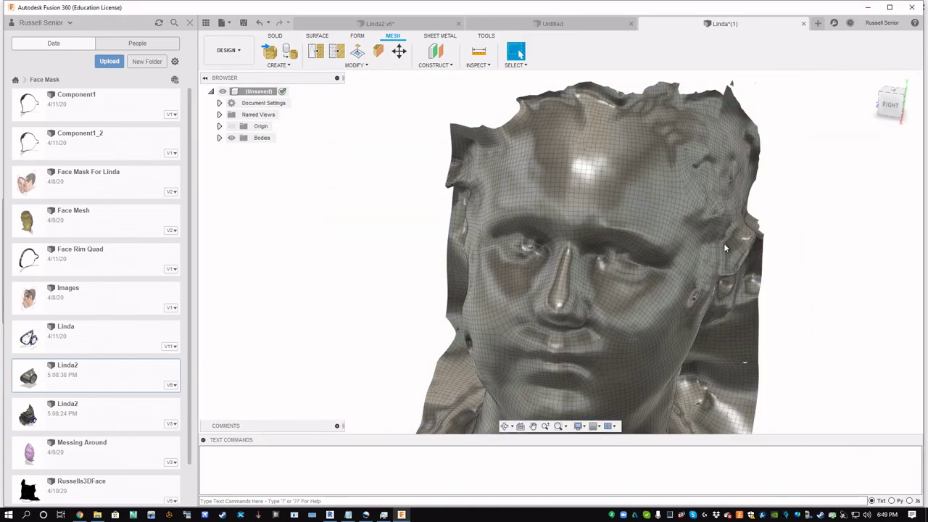
Convert the Linda mesh body to a new T-Spline body using the Quad Mesh to T-Splines type.
{"action": "left_click", "coordinate": [219, 138]}
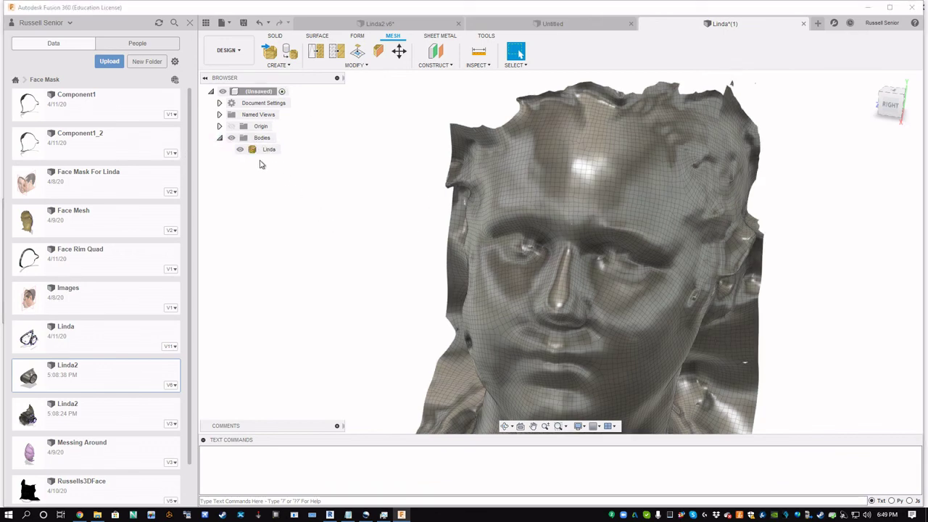
{"action": "right_click", "coordinate": [262, 151]}
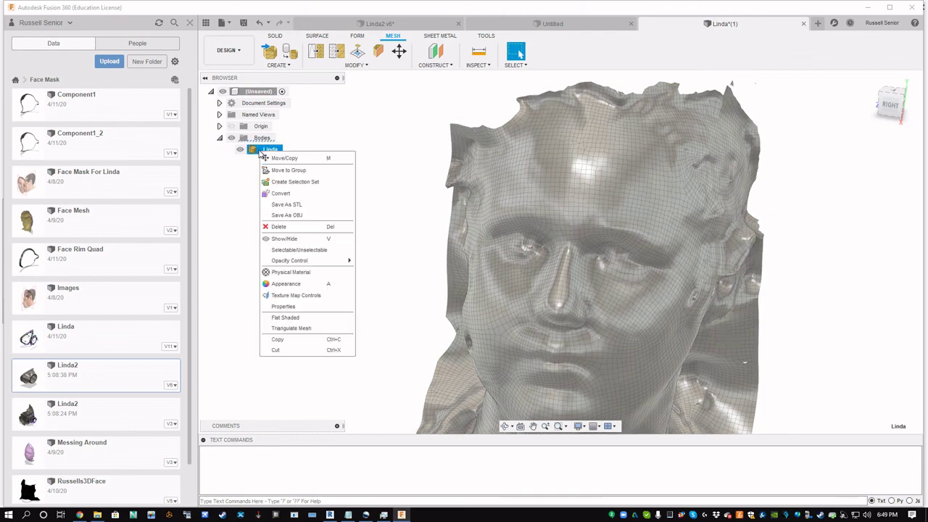
{"action": "left_click", "coordinate": [280, 194]}
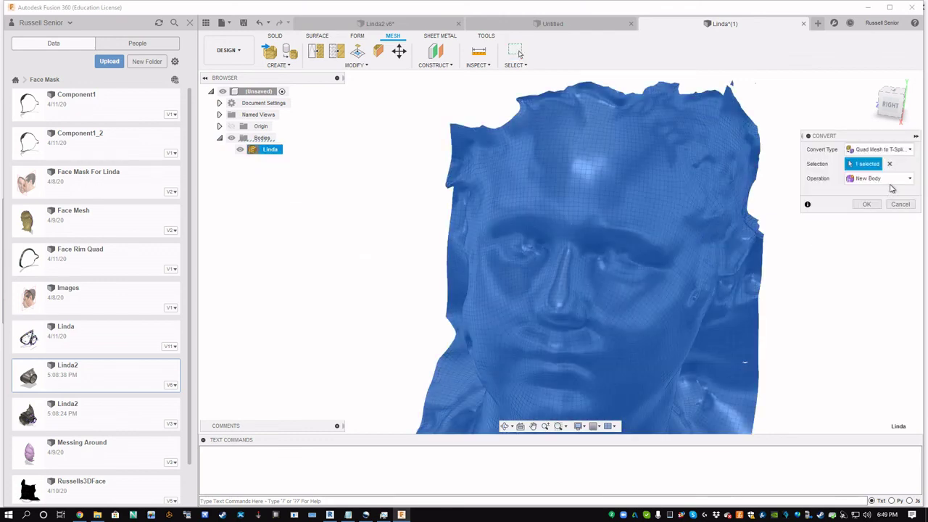
{"action": "left_click", "coordinate": [905, 150]}
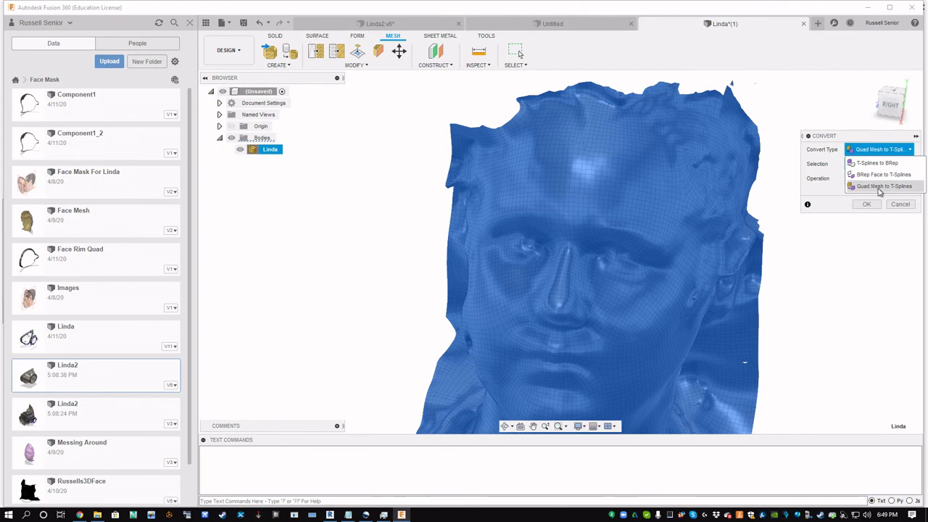
{"action": "left_click", "coordinate": [880, 187]}
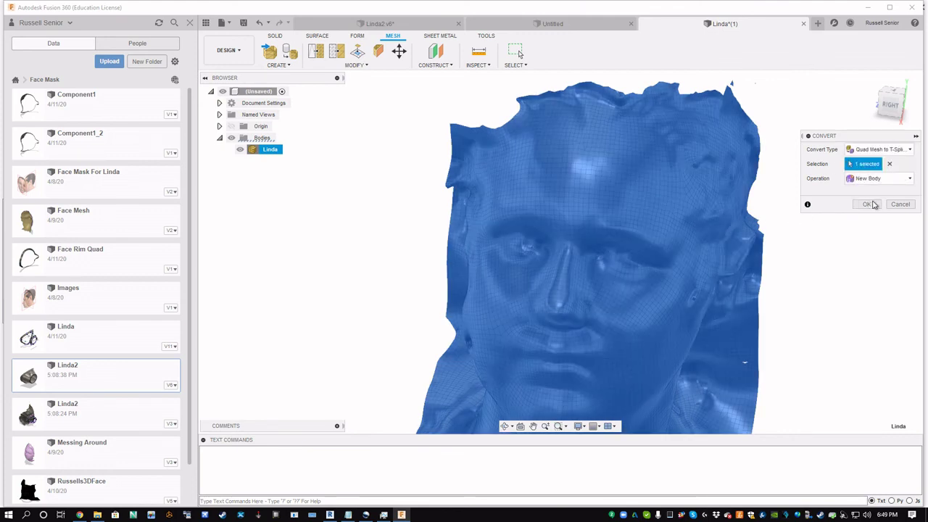
{"action": "left_click", "coordinate": [867, 204]}
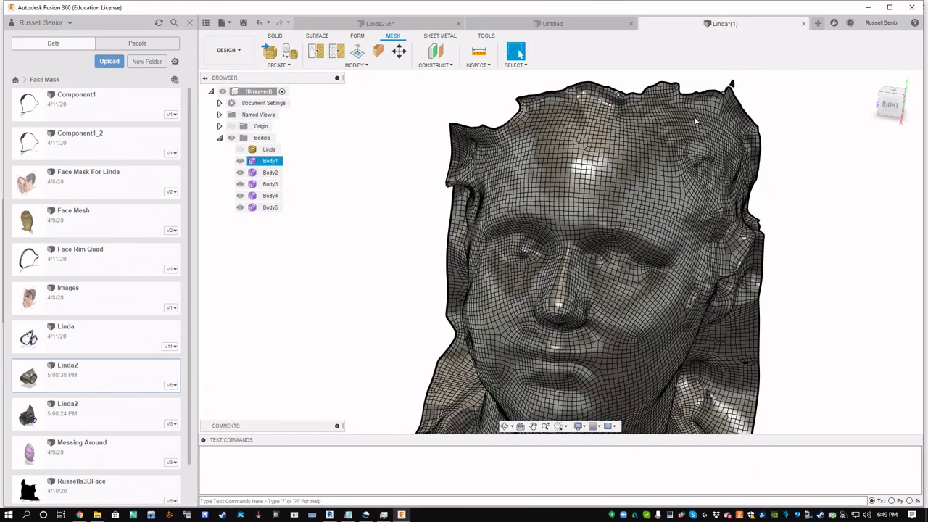
Delete the stray converted bodies Body2 through Body5, leaving only the main face body.
{"action": "left_click", "coordinate": [274, 172]}
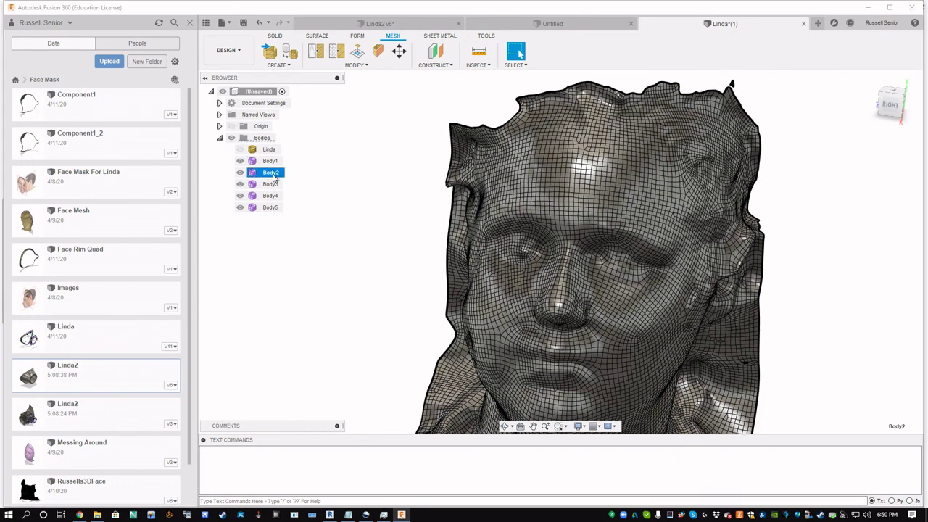
{"action": "left_click", "coordinate": [270, 208], "text": "shift"}
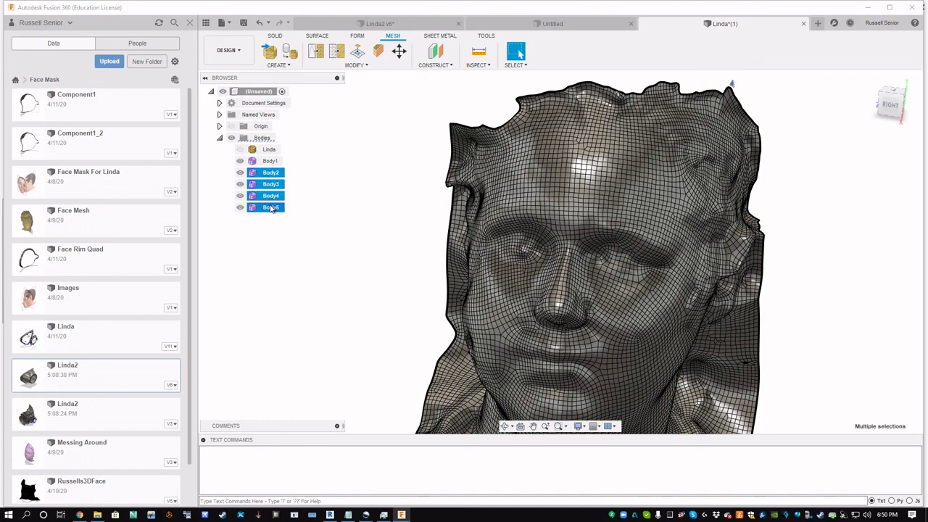
{"action": "key", "text": "Delete"}
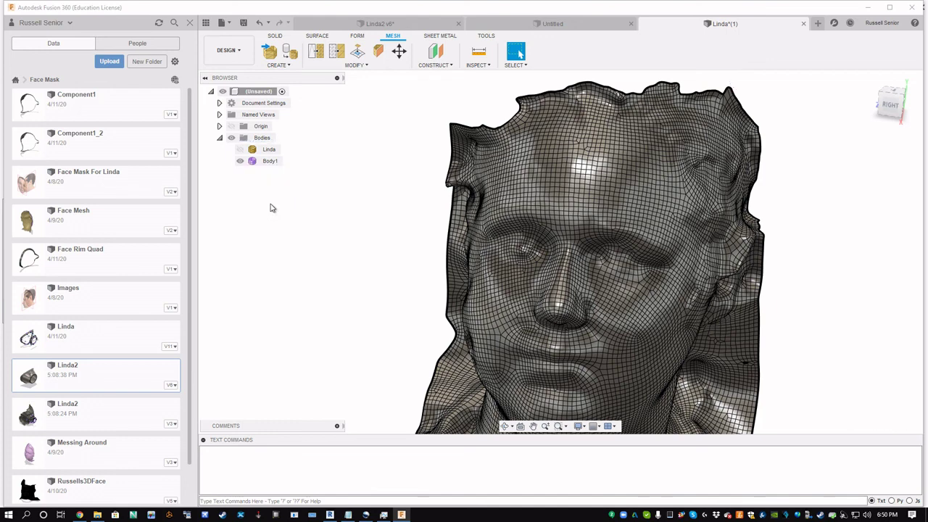
{"action": "left_click", "coordinate": [268, 162]}
{"action": "left_click", "coordinate": [250, 93]}
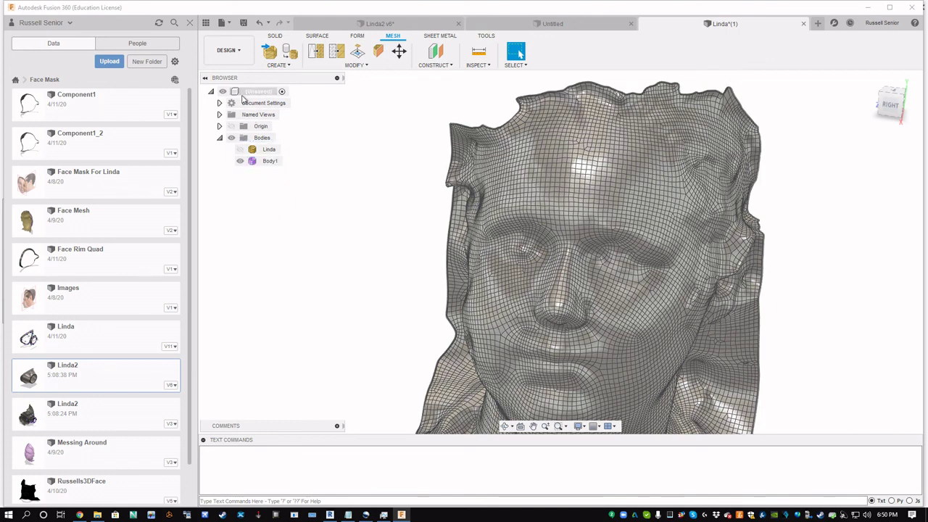
{"action": "right_click", "coordinate": [248, 94]}
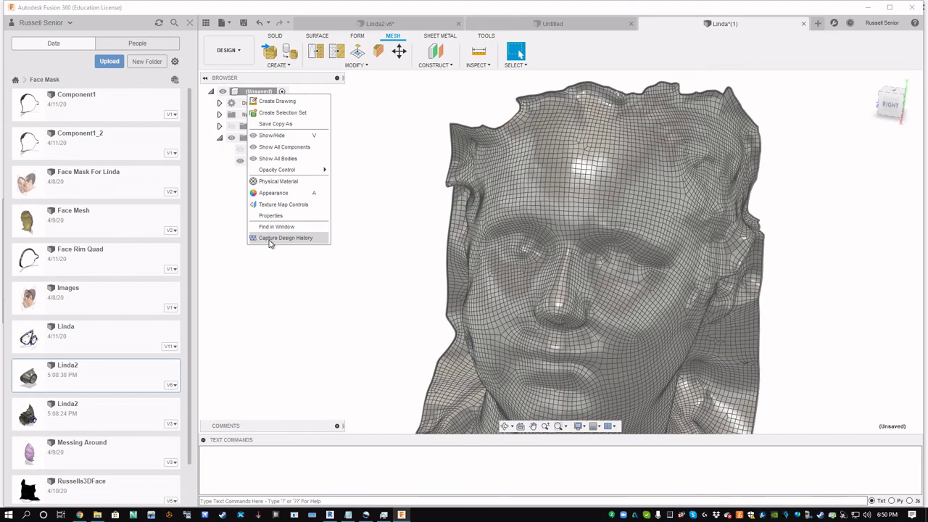
{"action": "left_click", "coordinate": [414, 284]}
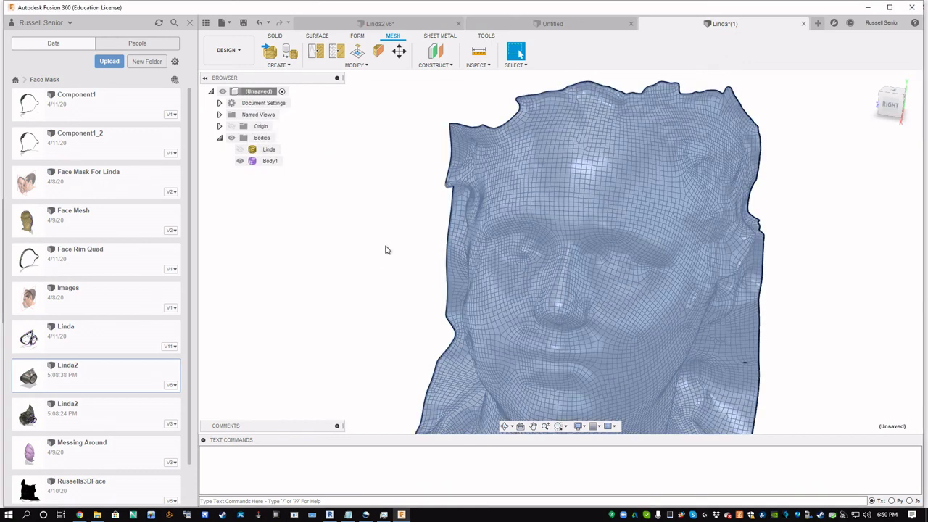
Convert the T-Spline face Body1 to a new surface body using the T-Splines to BRep type.
{"action": "scroll", "coordinate": [428, 228], "scroll_direction": "down", "scroll_amount": 3}
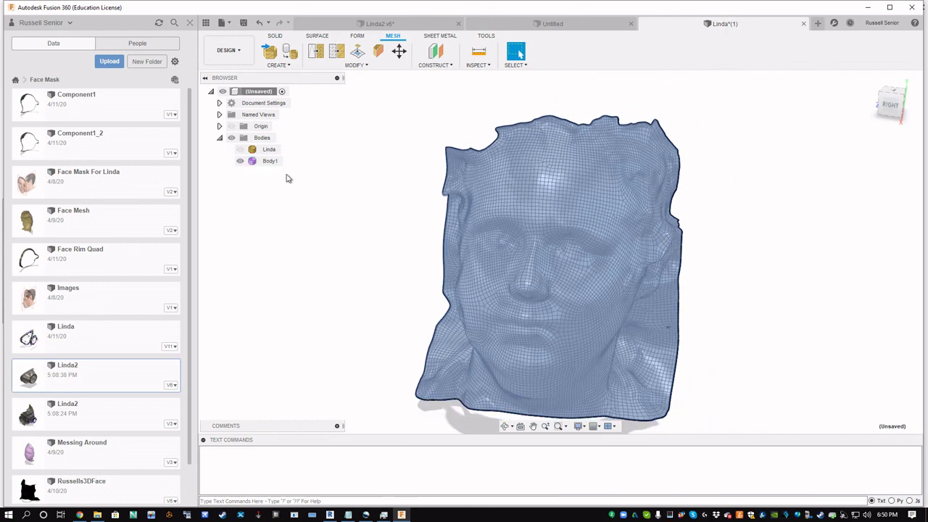
{"action": "left_click", "coordinate": [316, 36]}
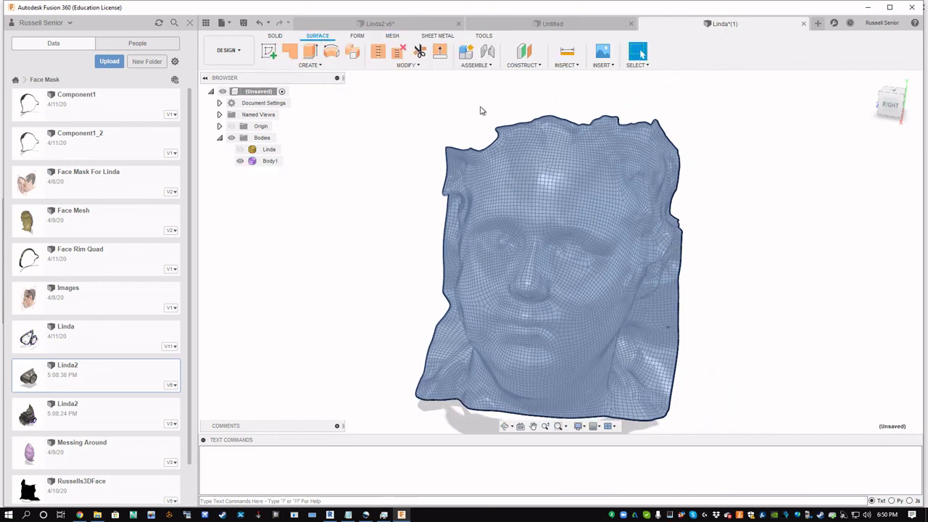
{"action": "left_click", "coordinate": [408, 64]}
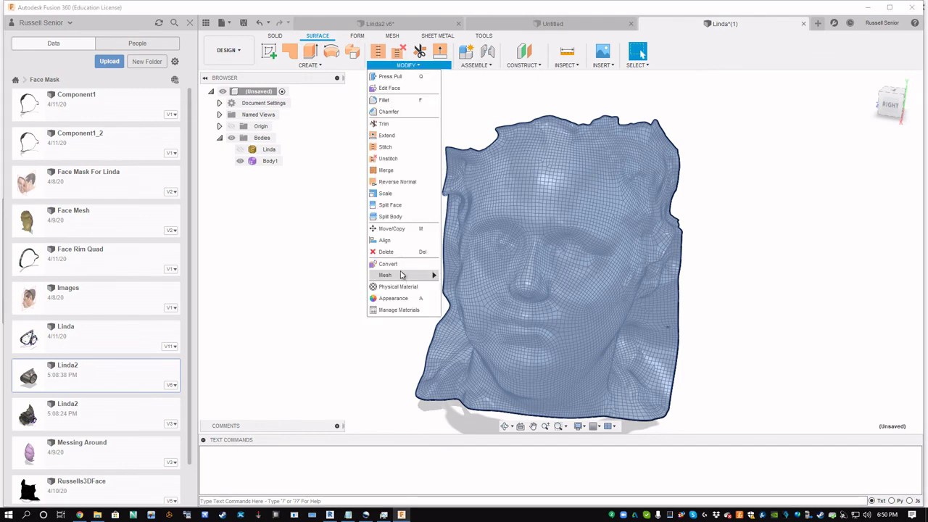
{"action": "left_click", "coordinate": [387, 263]}
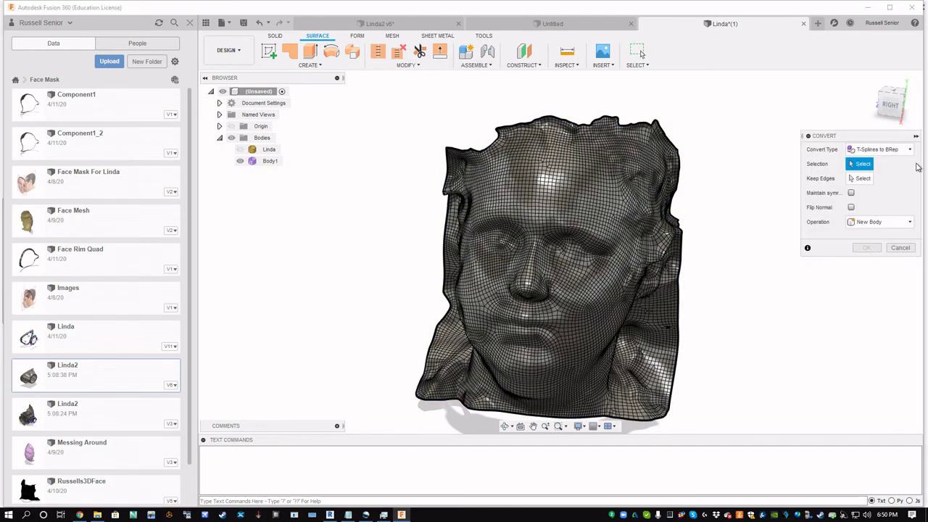
{"action": "left_click", "coordinate": [903, 152]}
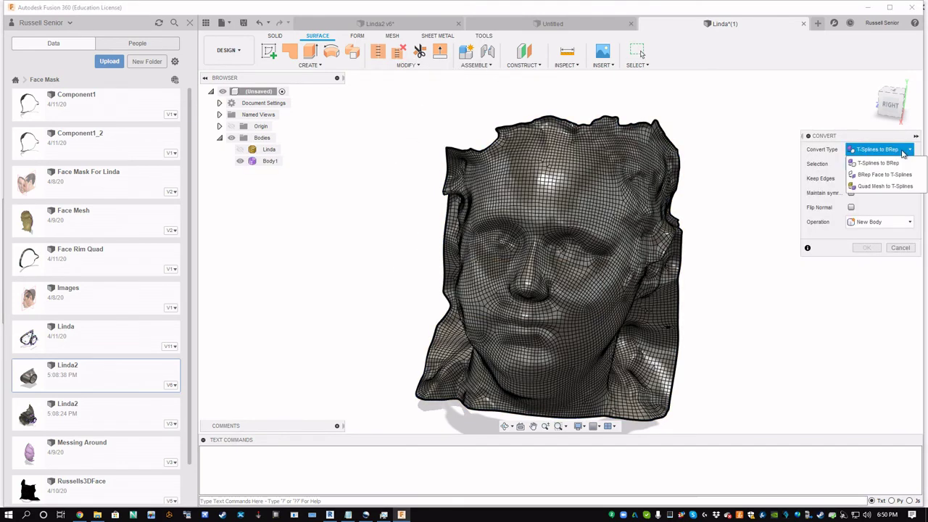
{"action": "left_click", "coordinate": [888, 163]}
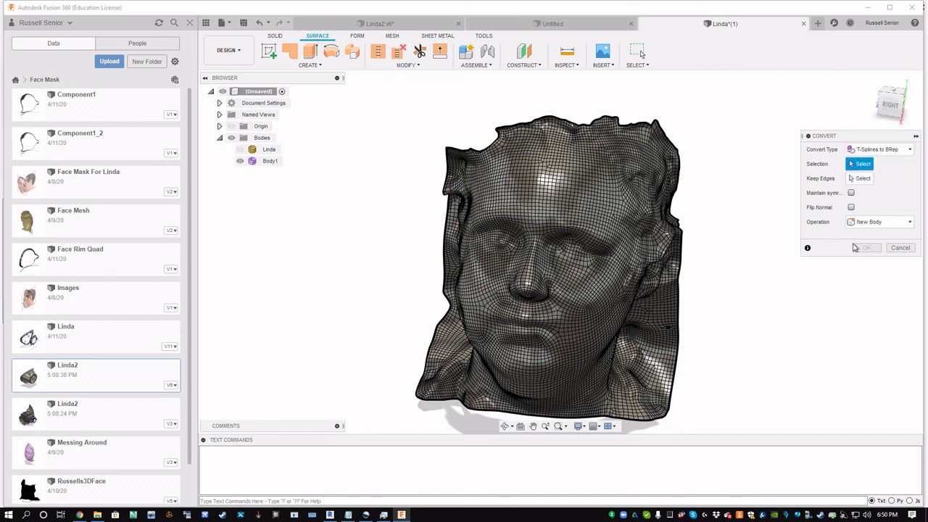
{"action": "left_click", "coordinate": [580, 190]}
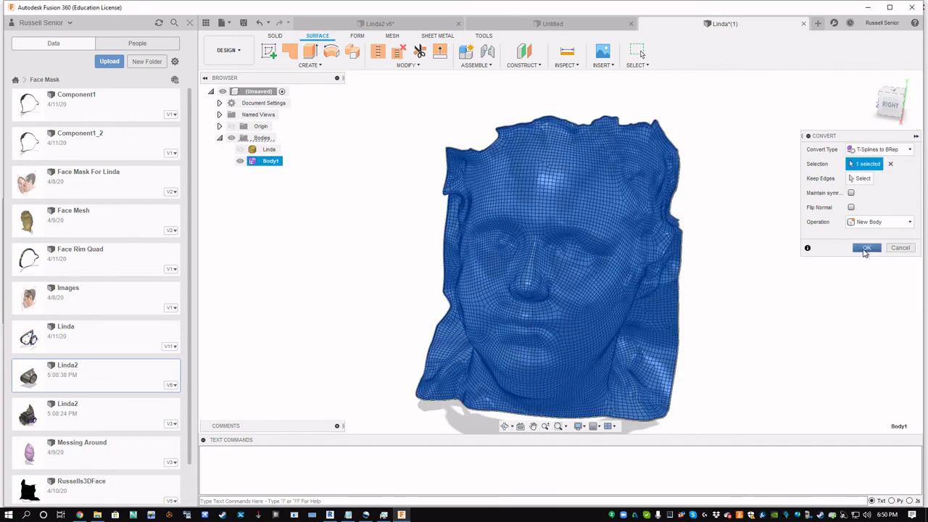
{"action": "left_click", "coordinate": [866, 247]}
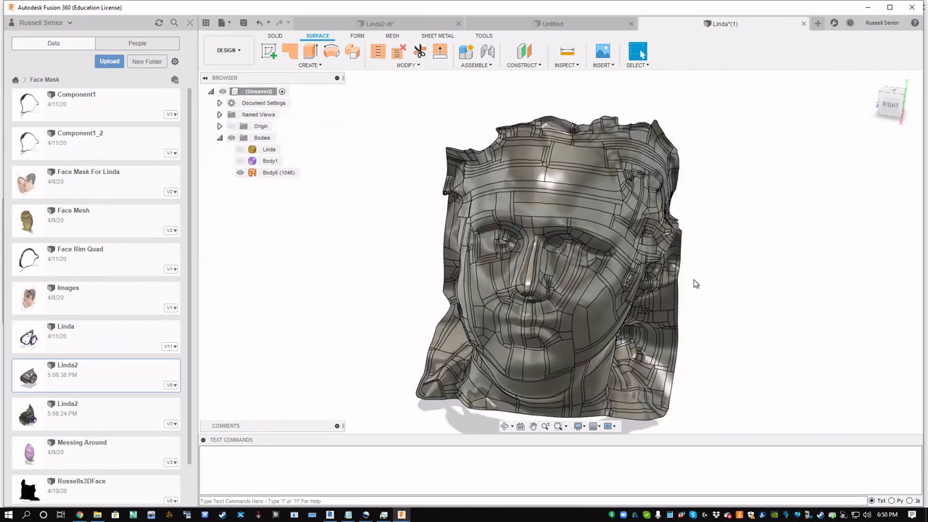
Inspect the converted BRep face body from the side and front, picking one of its cheek patches.
{"action": "middle_click_drag", "start_coordinate": [716, 340], "coordinate": [679, 320], "text": "shift"}
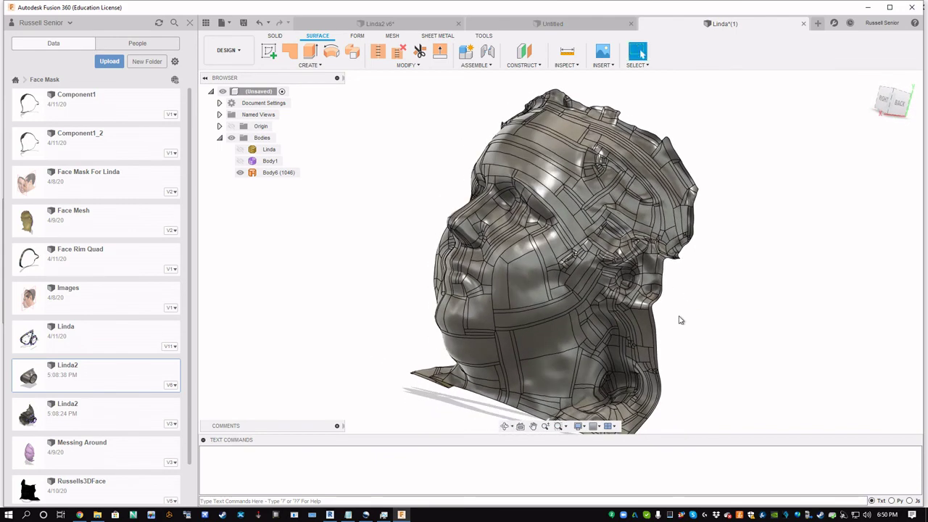
{"action": "middle_click_drag", "start_coordinate": [748, 360], "coordinate": [795, 350], "text": "shift"}
{"action": "left_click", "coordinate": [588, 221]}
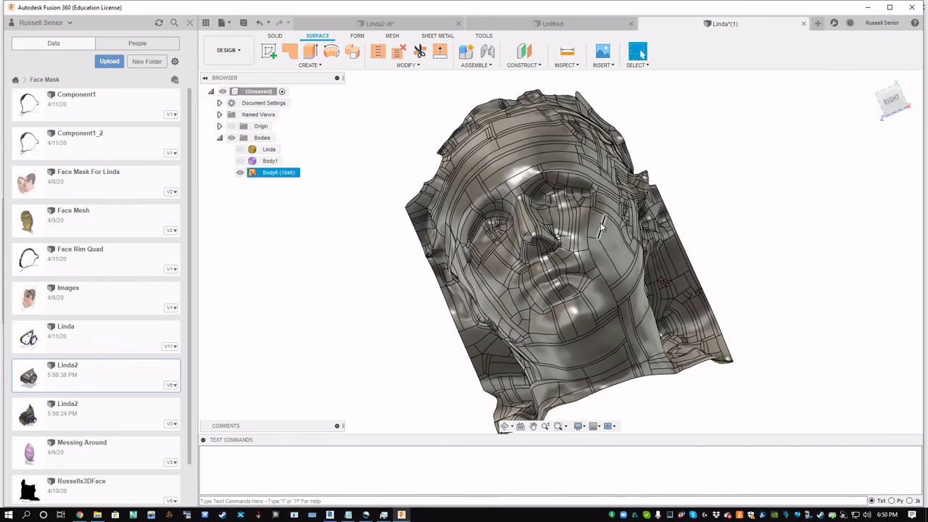
{"action": "left_click", "coordinate": [430, 291]}
{"action": "middle_click_drag", "start_coordinate": [430, 291], "coordinate": [443, 266], "text": "shift"}
{"action": "left_click", "coordinate": [442, 267]}
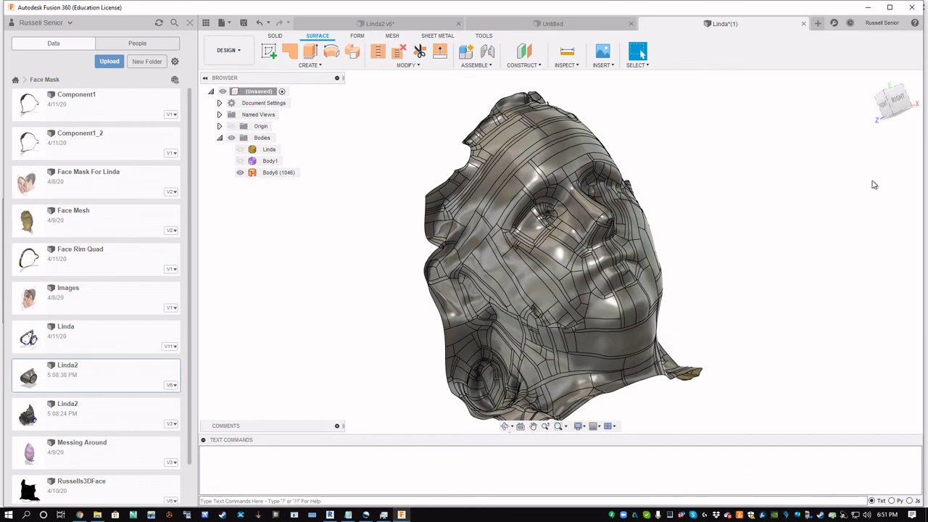
{"action": "left_click", "coordinate": [659, 320]}
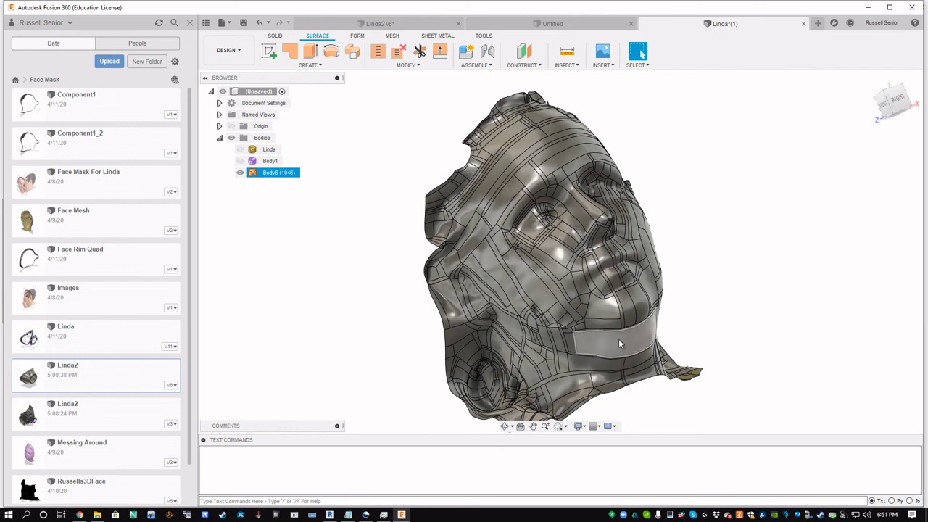
{"action": "mouse_move", "coordinate": [884, 106]}
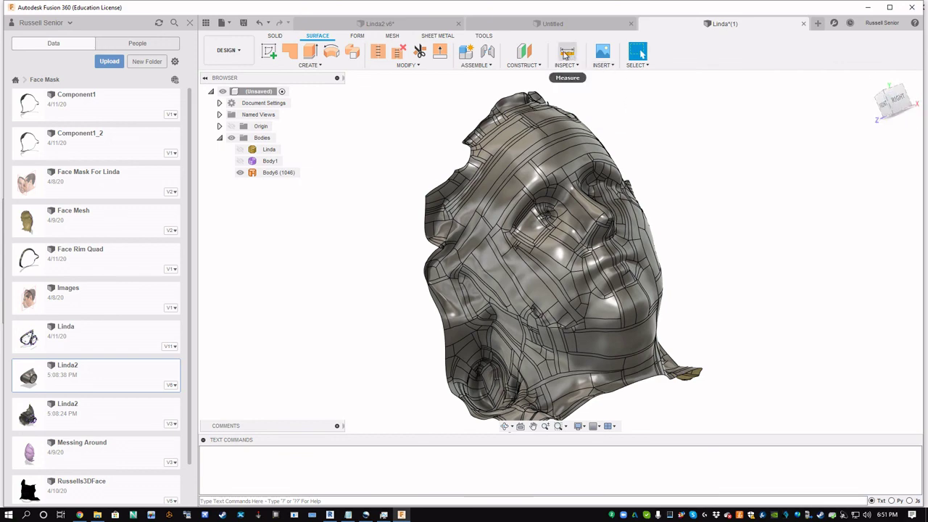
Create a construction plane offset 1.00 in from the XY plane beside the face.
{"action": "left_click", "coordinate": [523, 52]}
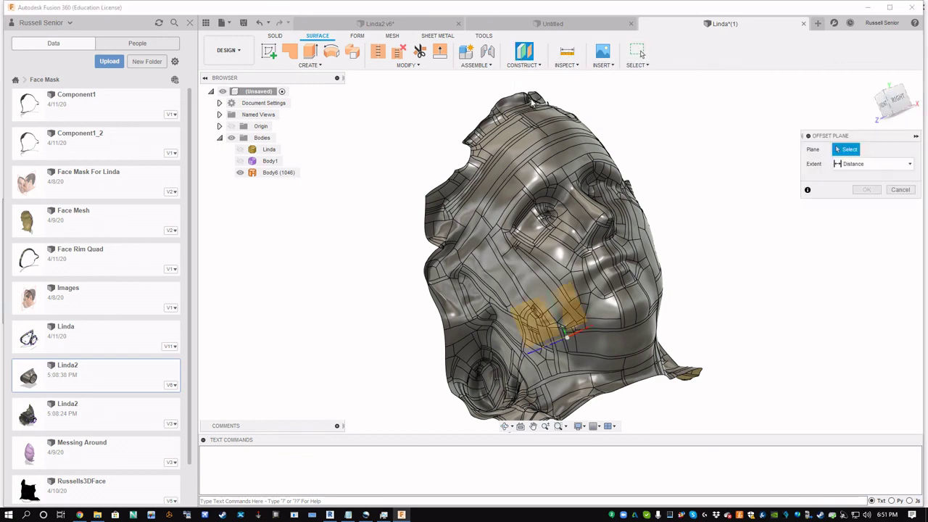
{"action": "left_click", "coordinate": [554, 317]}
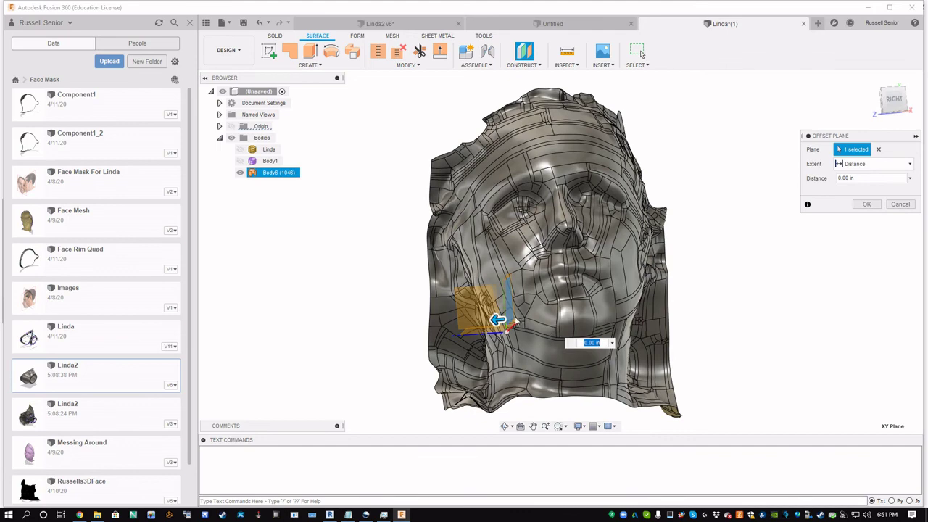
{"action": "left_click_drag", "start_coordinate": [498, 317], "coordinate": [452, 316]}
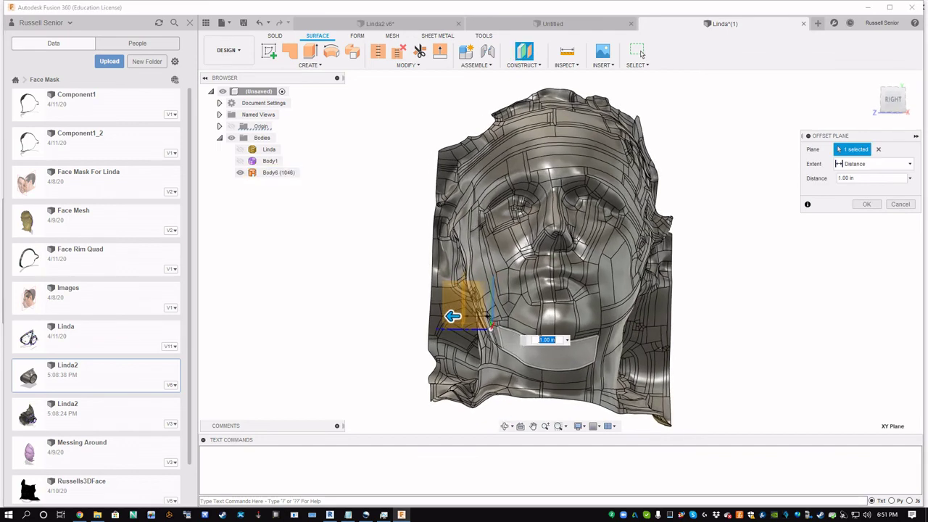
{"action": "left_click", "coordinate": [897, 104]}
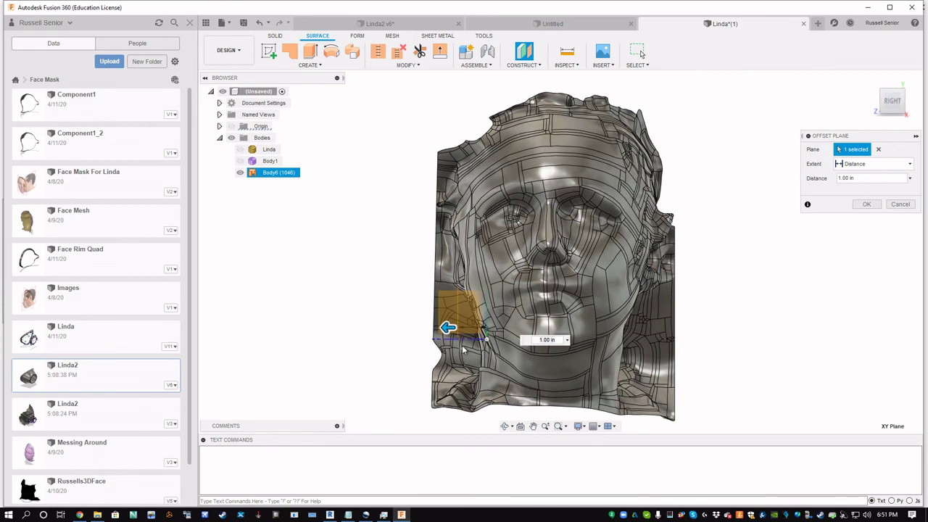
{"action": "left_click", "coordinate": [864, 205]}
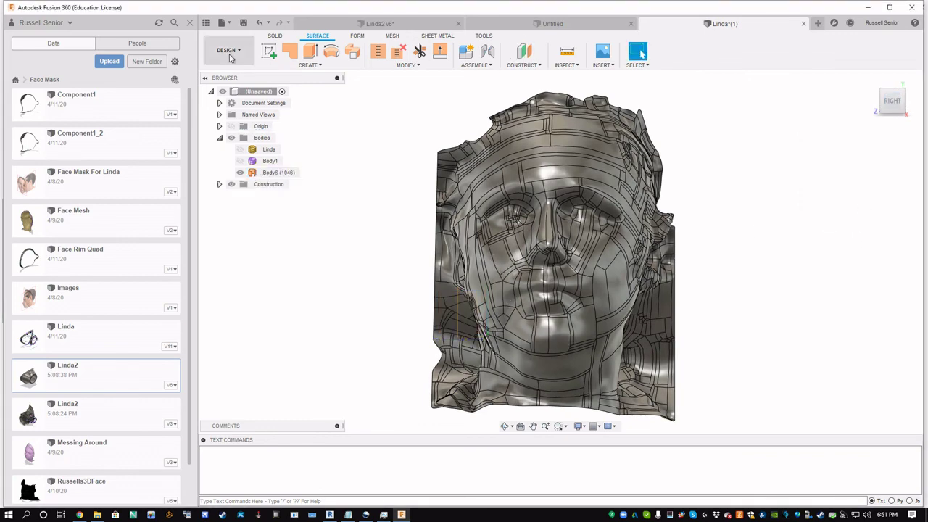
Start a sketch on the offset plane and bring the whole head profile into a straight front view.
{"action": "left_click", "coordinate": [268, 51]}
{"action": "mouse_move", "coordinate": [330, 190]}
{"action": "middle_mouse_down", "text": "shift"}
{"action": "mouse_move", "coordinate": [420, 217]}
{"action": "mouse_move", "coordinate": [505, 411]}
{"action": "middle_mouse_up", "text": "shift"}
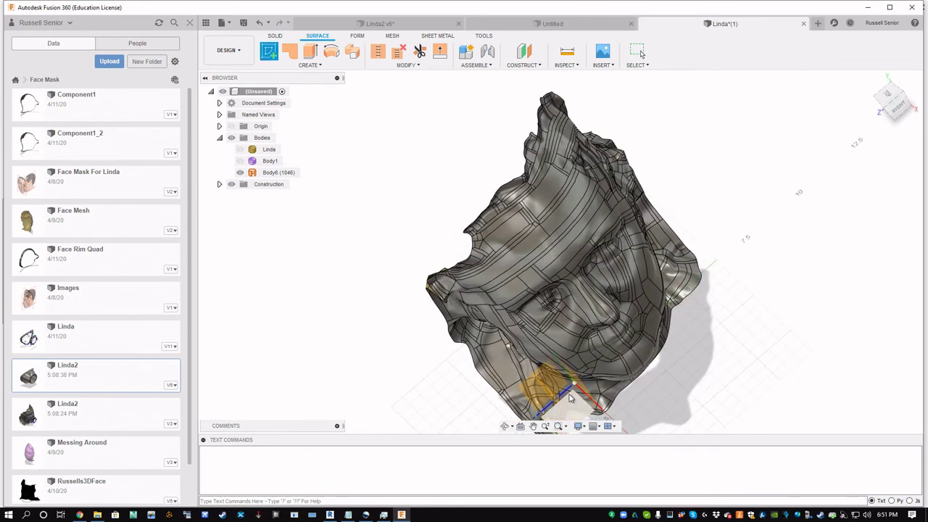
{"action": "left_click", "coordinate": [549, 402]}
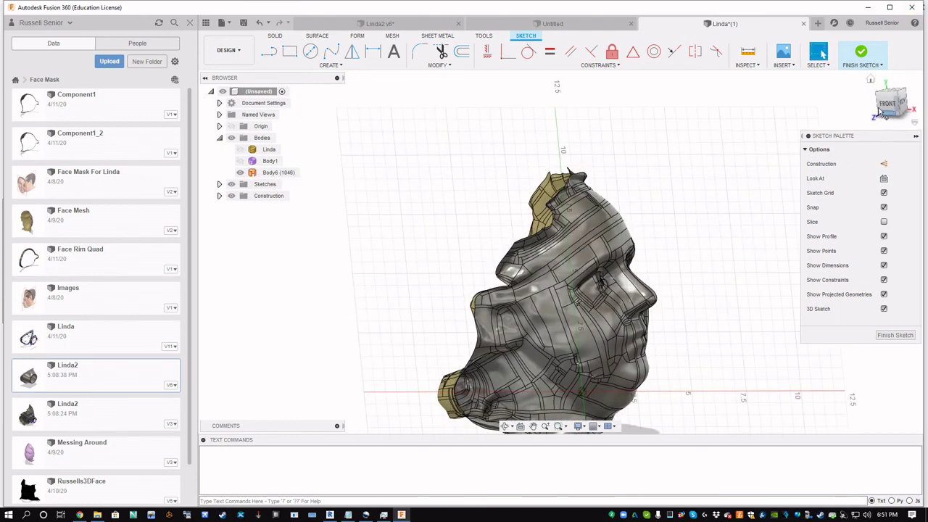
{"action": "left_click", "coordinate": [889, 105]}
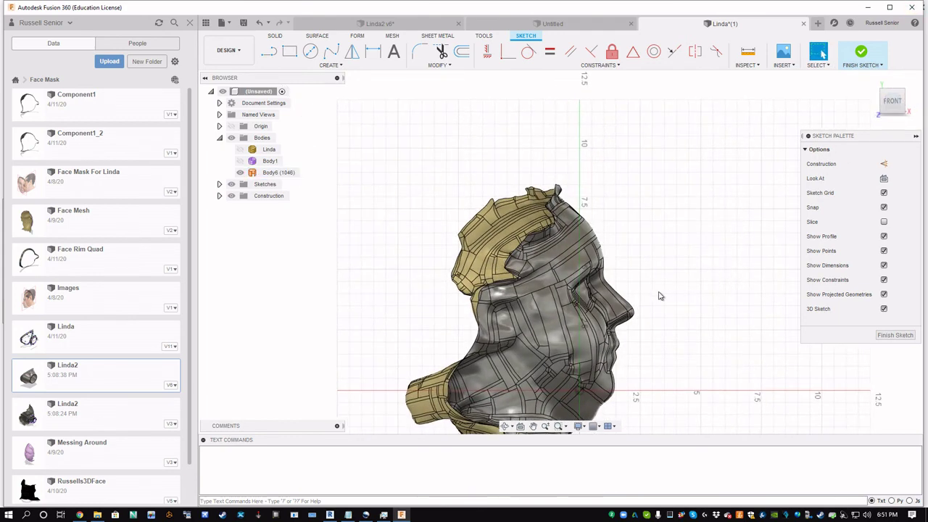
{"action": "middle_click_drag", "start_coordinate": [660, 295], "coordinate": [660, 184]}
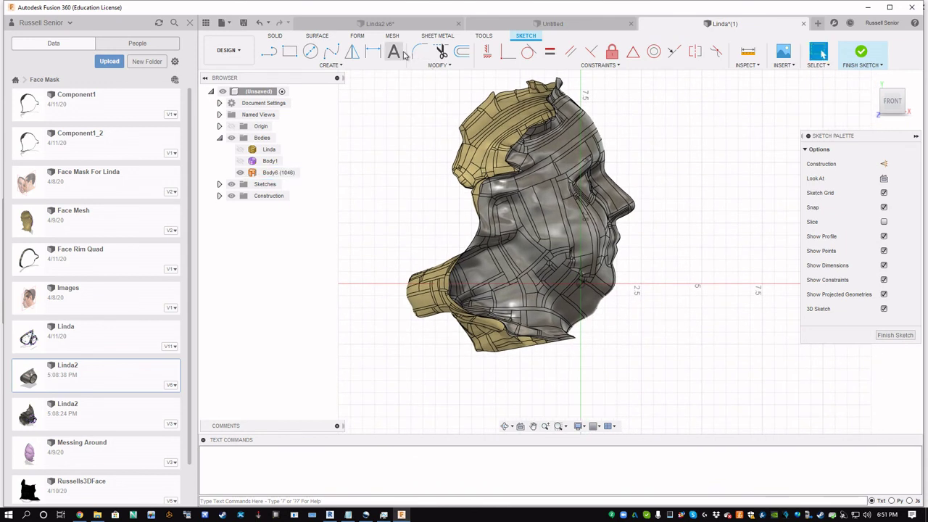
Draw a three-point fit point spline from in front of the nose bridge, across the cheek, to below the chin.
{"action": "left_click", "coordinate": [331, 51]}
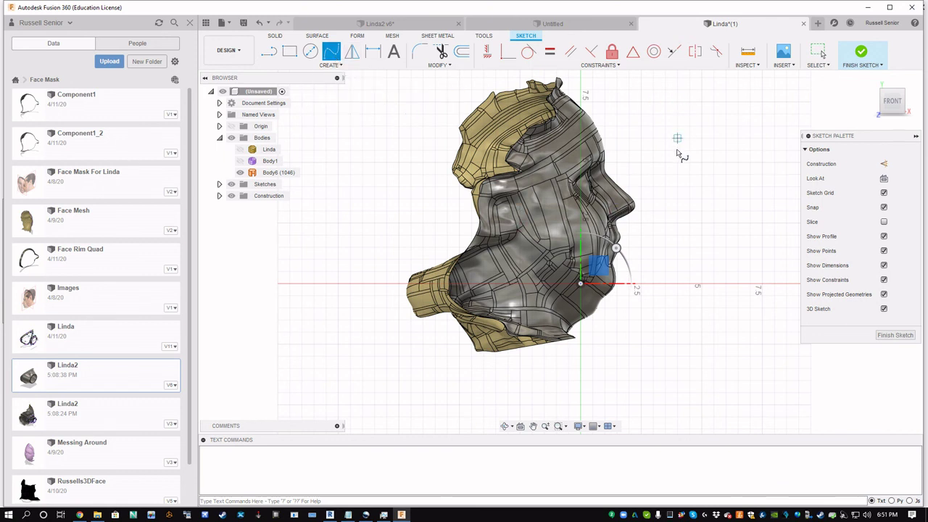
{"action": "left_click", "coordinate": [637, 166]}
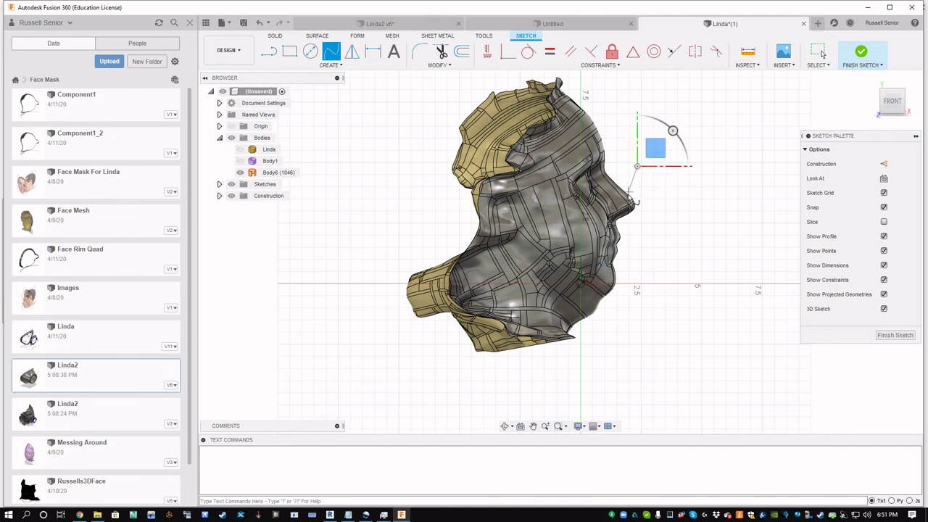
{"action": "left_click", "coordinate": [586, 249]}
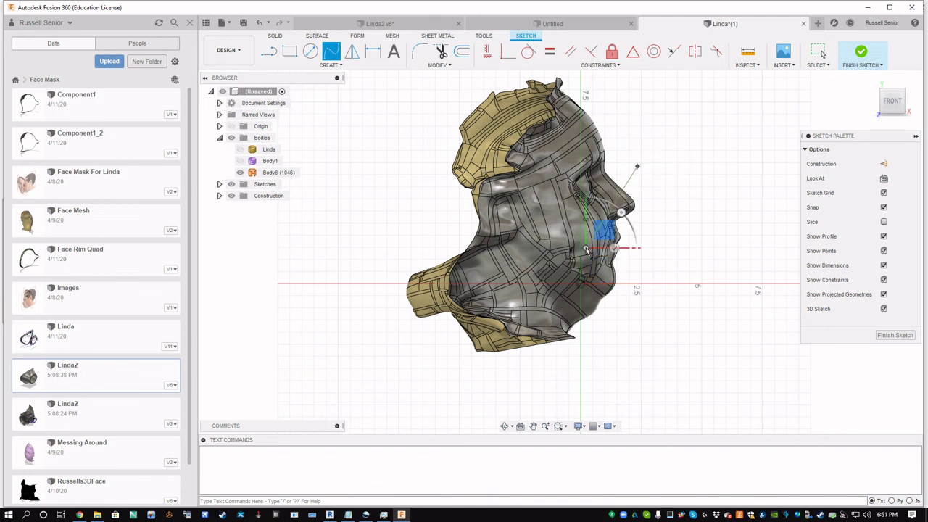
{"action": "left_click", "coordinate": [604, 369]}
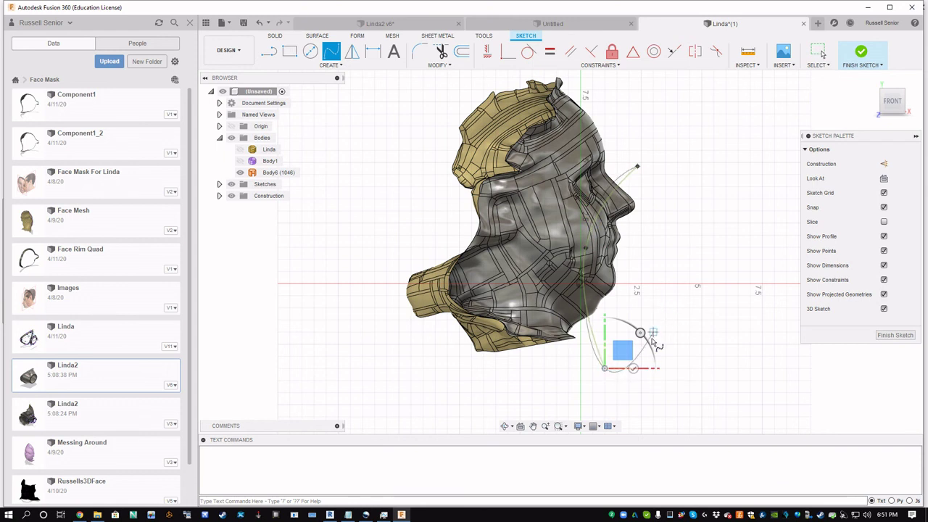
{"action": "left_click", "coordinate": [633, 366]}
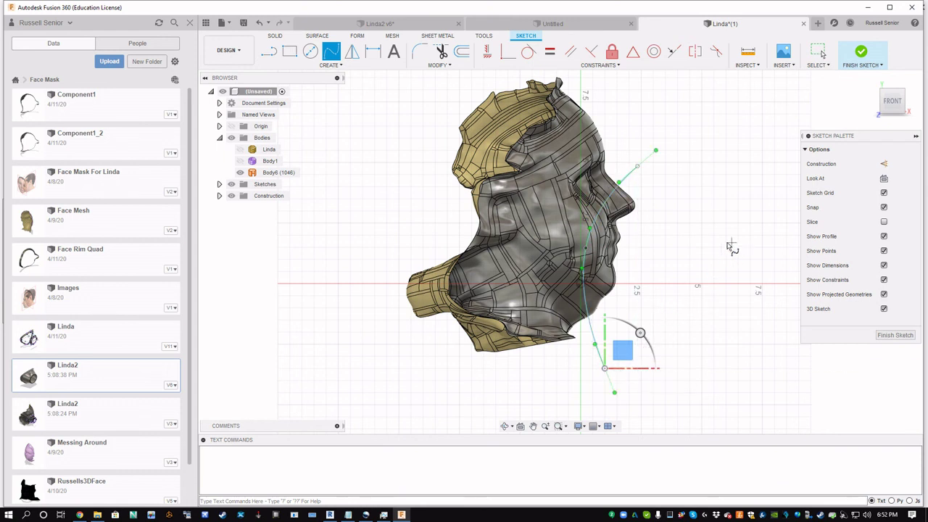
{"action": "key", "text": "Escape"}
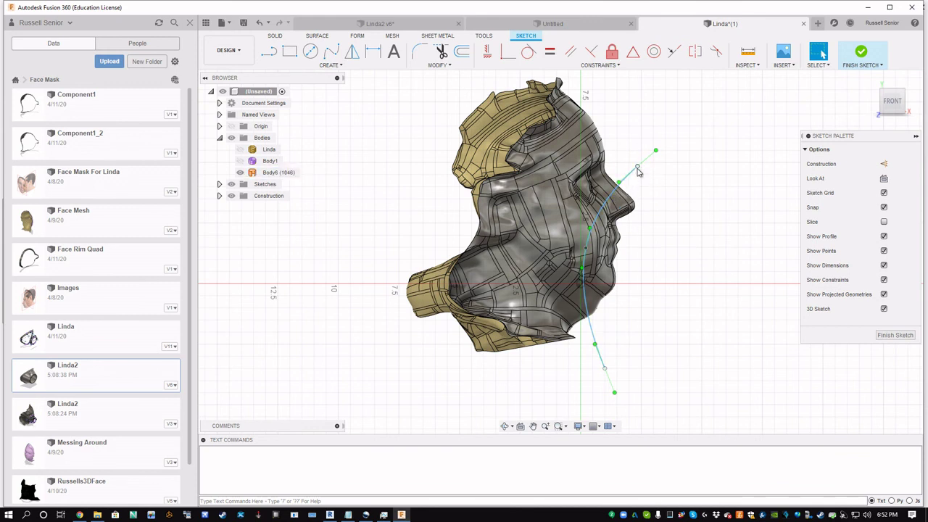
Reposition the spline's upper endpoint near the nose bridge to about X 2.069, Y 4.622 in.
{"action": "left_click_drag", "start_coordinate": [638, 171], "coordinate": [627, 179]}
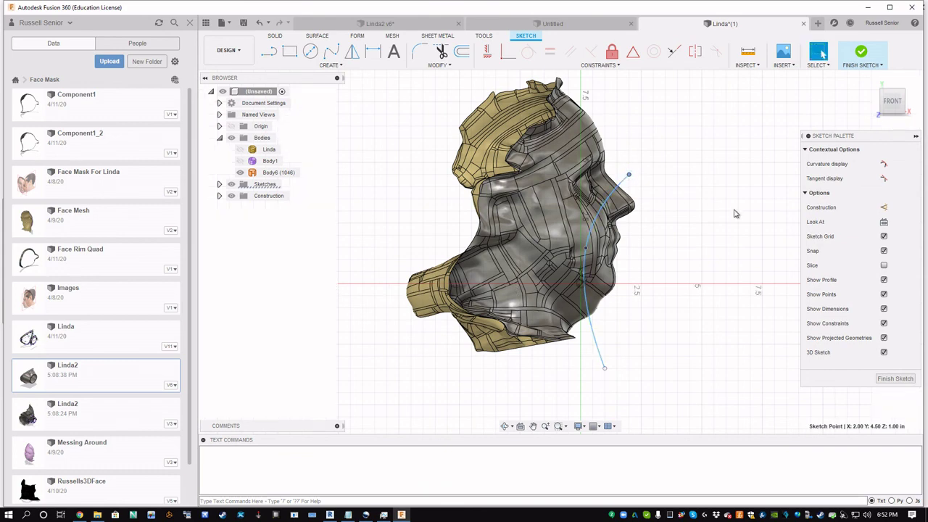
{"action": "mouse_move", "coordinate": [630, 178]}
{"action": "left_mouse_down"}
{"action": "mouse_move", "coordinate": [645, 181]}
{"action": "mouse_move", "coordinate": [632, 179]}
{"action": "left_mouse_up"}
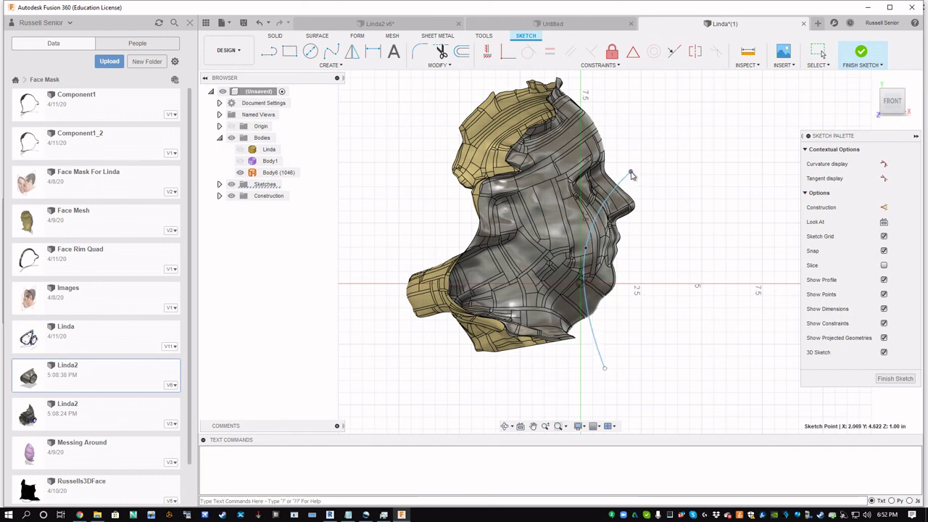
{"action": "left_click_drag", "start_coordinate": [630, 174], "coordinate": [630, 174]}
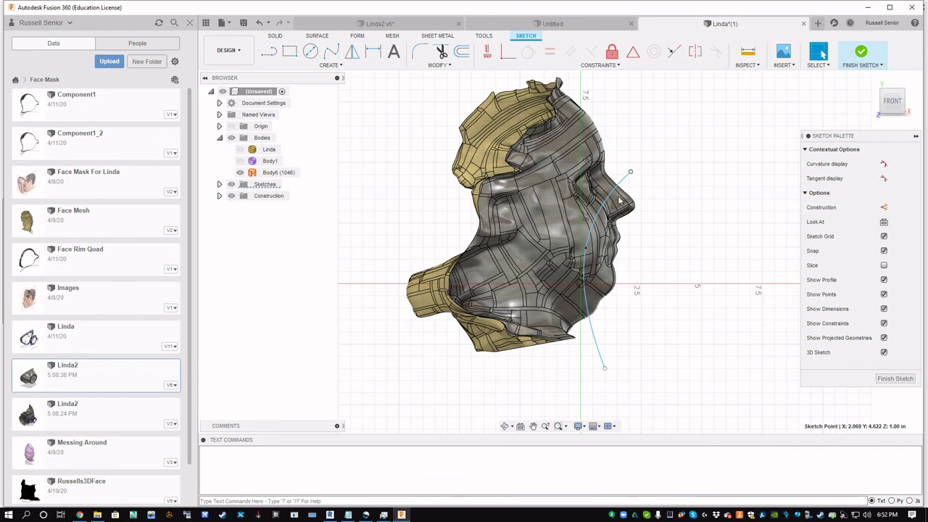
{"action": "left_click", "coordinate": [681, 193]}
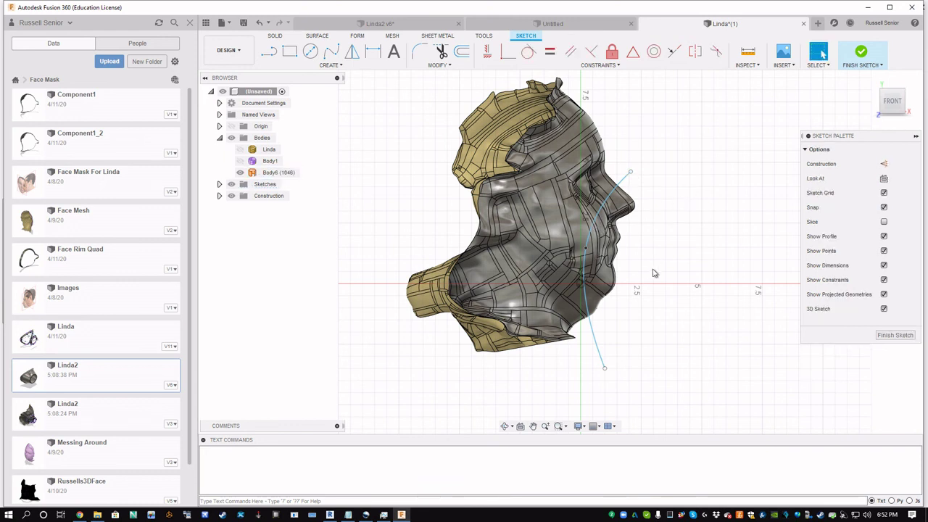
Offset the spline by about -0.431 in toward the front of the face and finish the sketch.
{"action": "left_click", "coordinate": [462, 53]}
{"action": "left_click", "coordinate": [601, 232]}
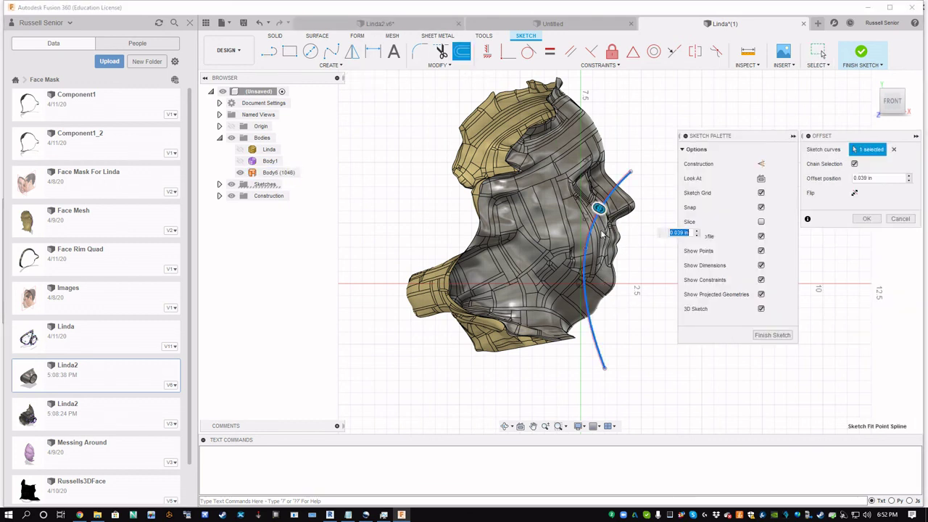
{"action": "left_click_drag", "start_coordinate": [598, 208], "coordinate": [611, 215]}
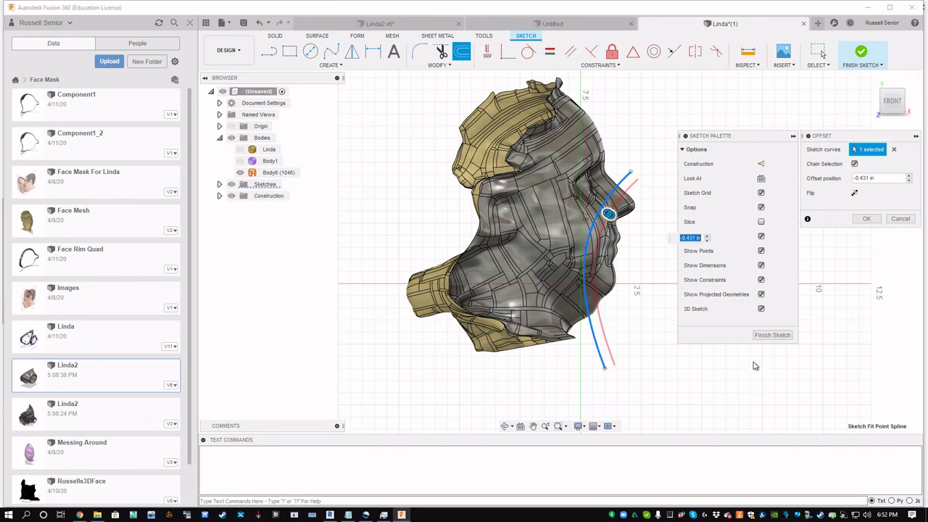
{"action": "left_click", "coordinate": [768, 334]}
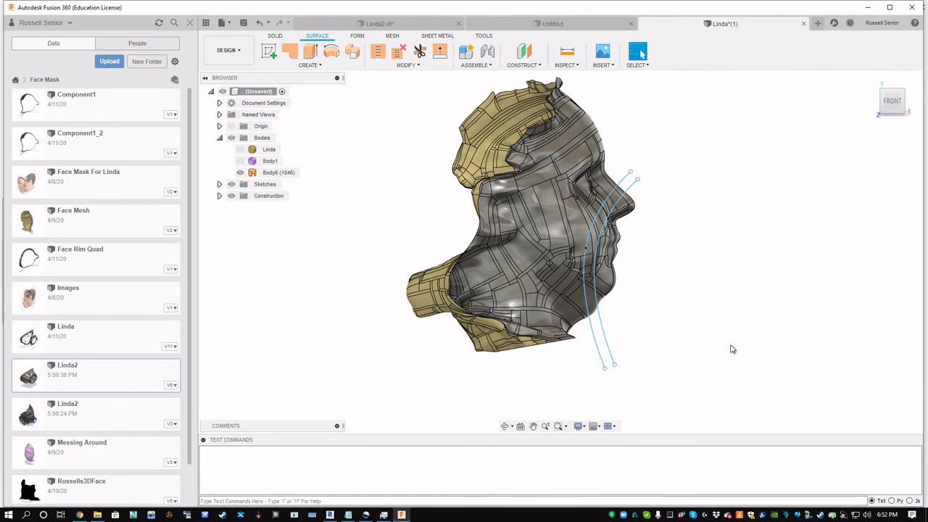
Extrude both spline curves -12.00 in across the face as new surface bodies.
{"action": "middle_click_drag", "start_coordinate": [739, 328], "coordinate": [478, 181], "text": "shift"}
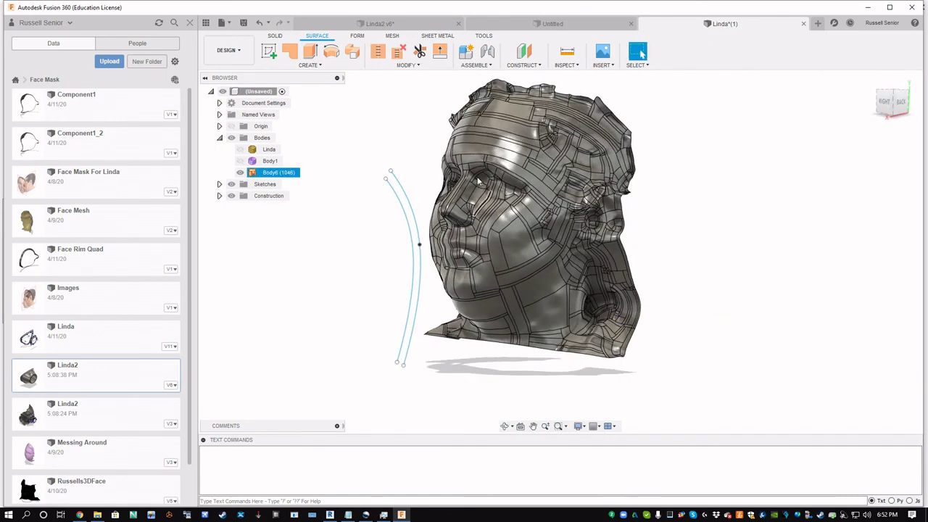
{"action": "left_click", "coordinate": [315, 57]}
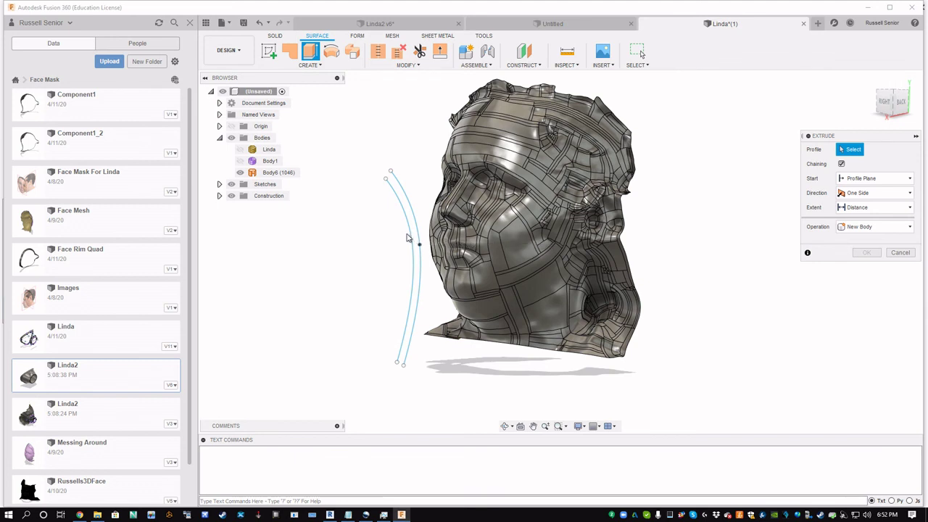
{"action": "left_click", "coordinate": [410, 237]}
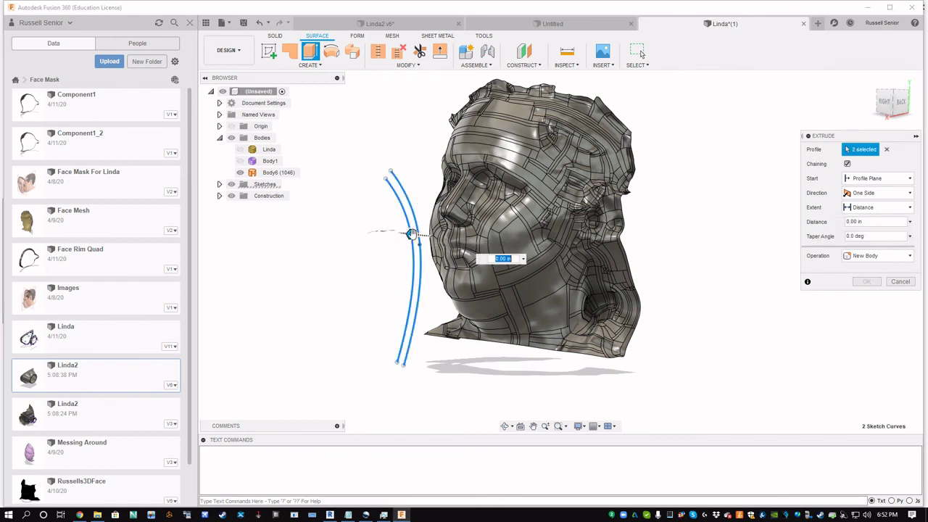
{"action": "left_click_drag", "start_coordinate": [410, 233], "coordinate": [638, 257]}
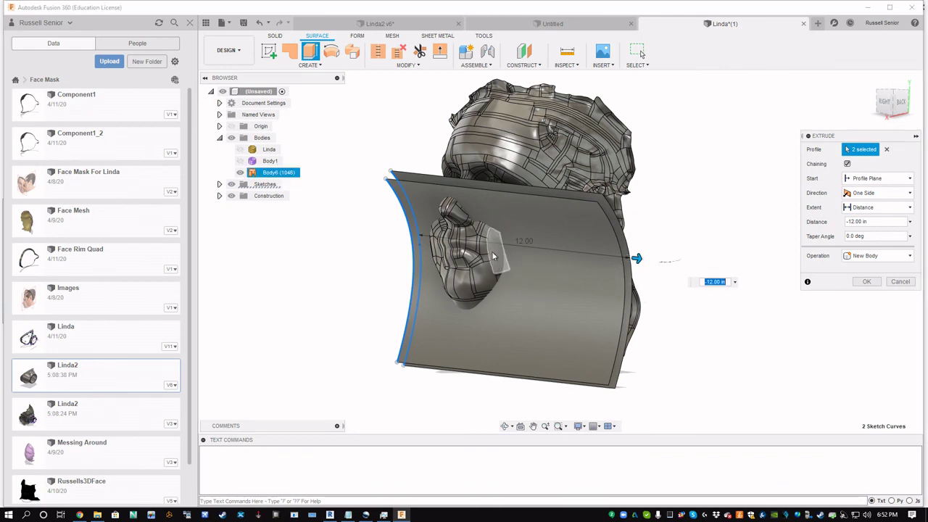
{"action": "middle_click_drag", "start_coordinate": [663, 327], "coordinate": [762, 309], "text": "shift"}
{"action": "middle_click_drag", "start_coordinate": [696, 357], "coordinate": [685, 374], "text": "shift"}
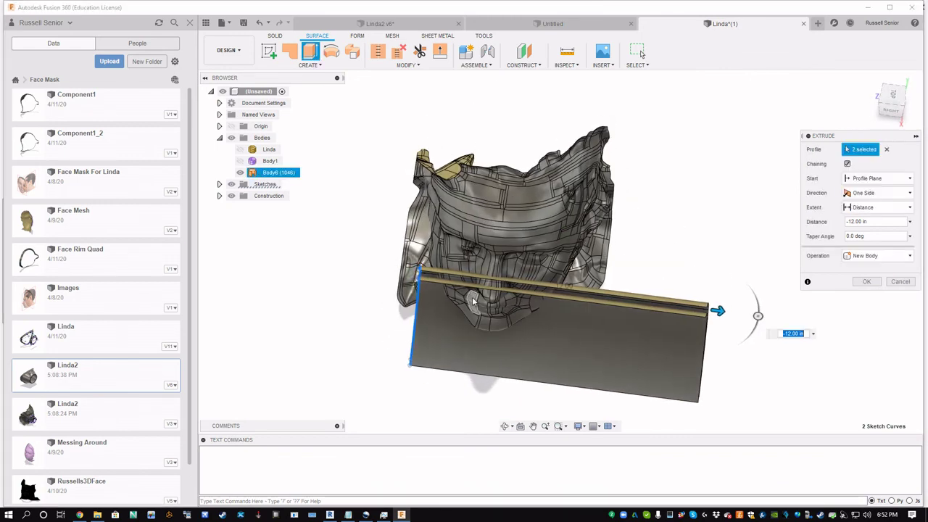
{"action": "left_click", "coordinate": [878, 283]}
{"action": "middle_click_drag", "start_coordinate": [779, 326], "coordinate": [774, 300], "text": "shift"}
Split the faceted face surface body with the curved surface nearer the back of the head, keeping the splitting tool extended.
{"action": "left_click", "coordinate": [407, 64]}
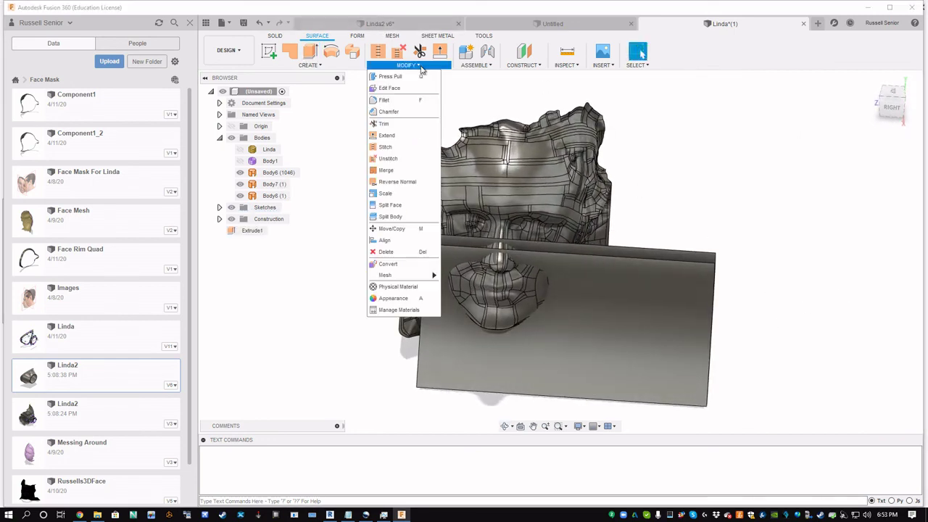
{"action": "left_click", "coordinate": [413, 217]}
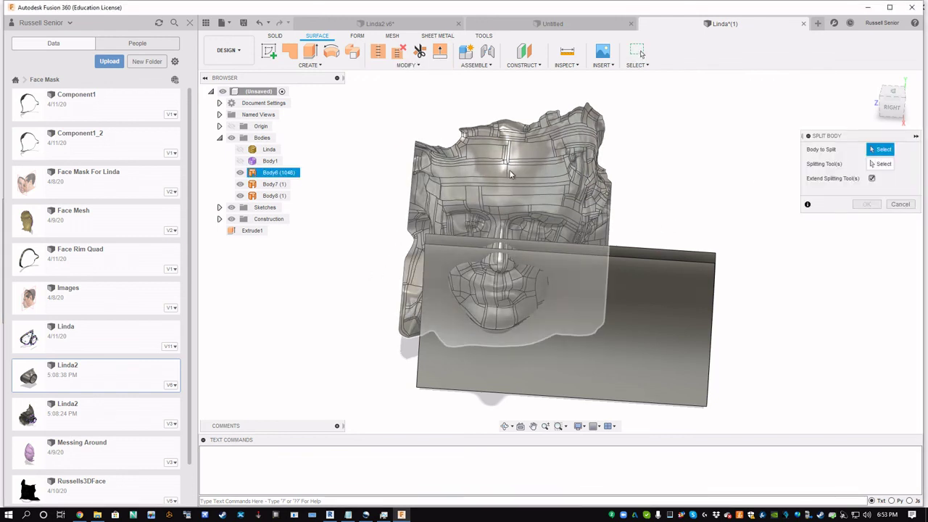
{"action": "left_click", "coordinate": [513, 187]}
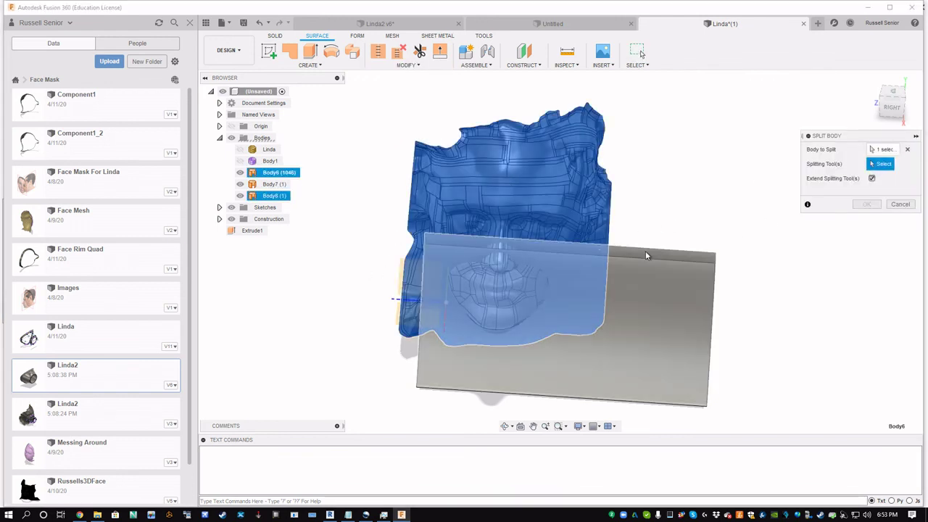
{"action": "middle_click_drag", "start_coordinate": [727, 251], "coordinate": [572, 313], "text": "shift"}
{"action": "left_click", "coordinate": [548, 319]}
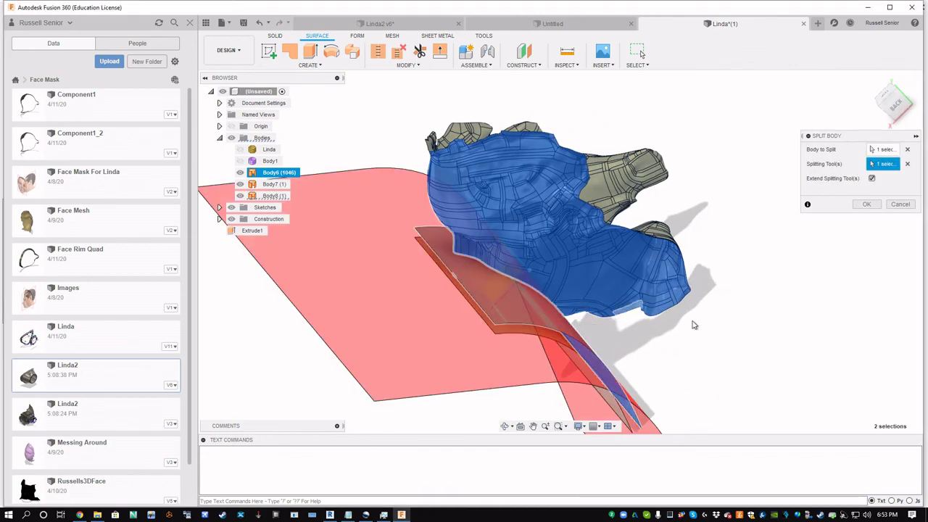
{"action": "middle_click_drag", "start_coordinate": [714, 319], "coordinate": [775, 279], "text": "shift"}
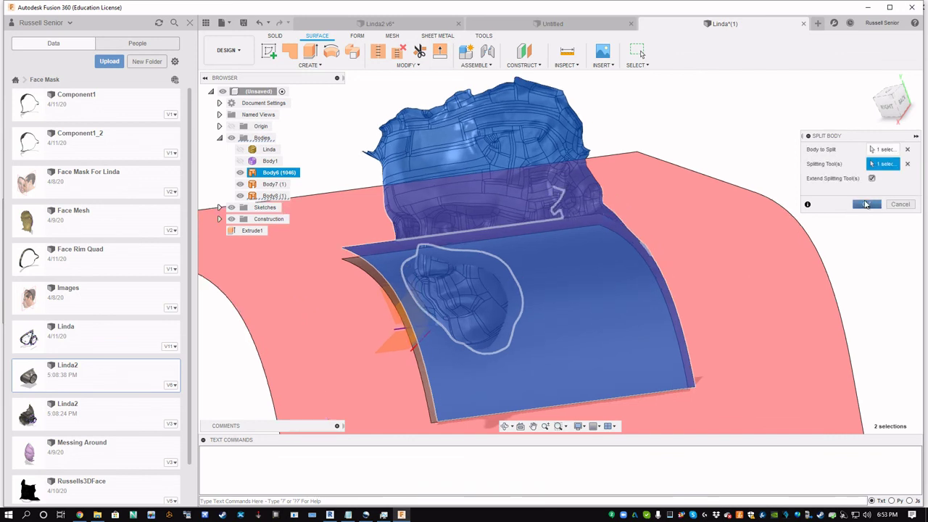
{"action": "left_click", "coordinate": [866, 204]}
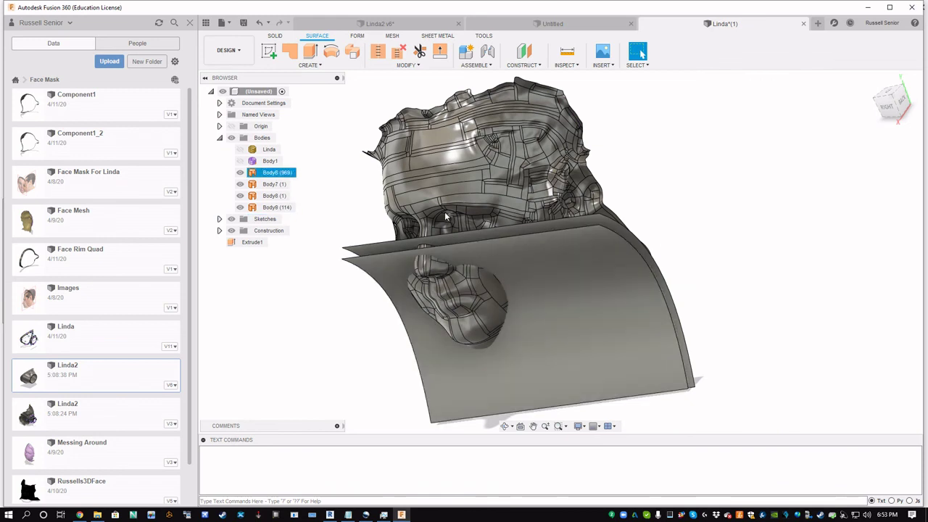
Split the separated nose-and-mouth piece with the front curved surface, keeping the splitting tool extended.
{"action": "left_click", "coordinate": [422, 66]}
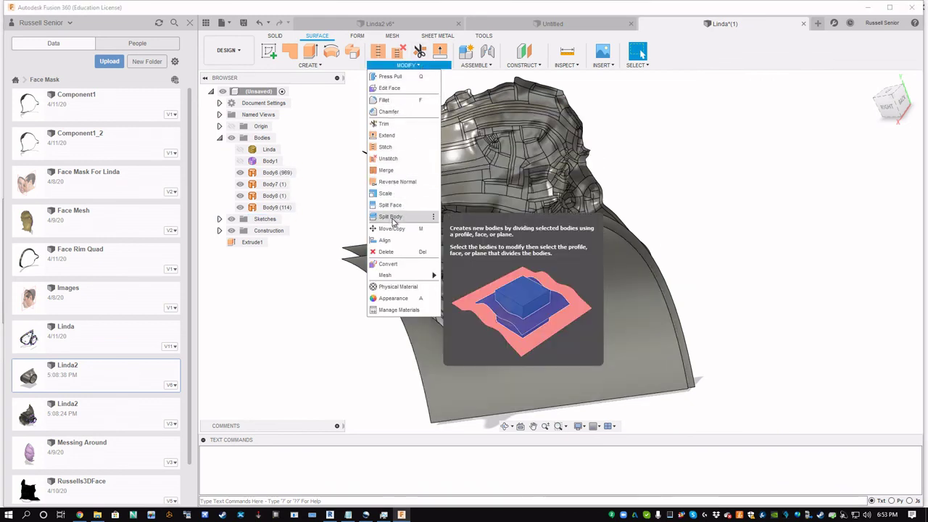
{"action": "left_click", "coordinate": [390, 216]}
{"action": "left_click", "coordinate": [472, 302]}
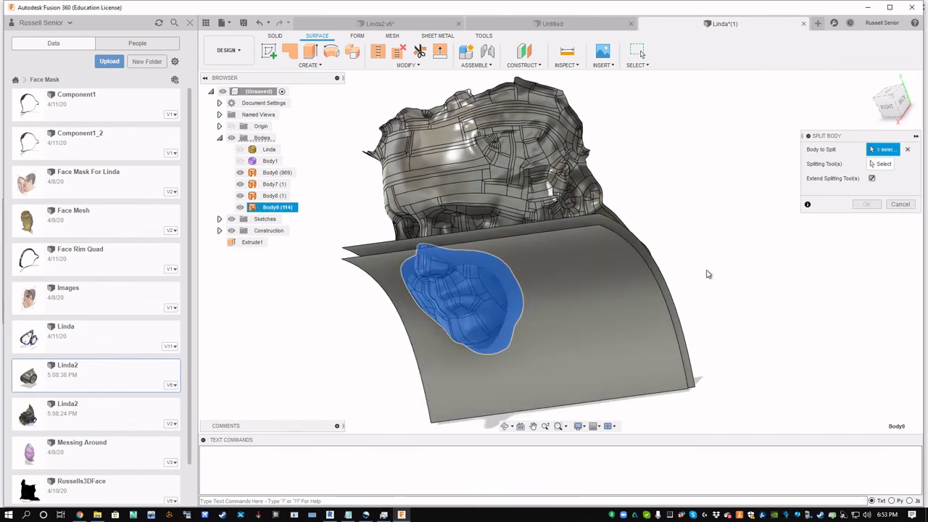
{"action": "left_click", "coordinate": [880, 171]}
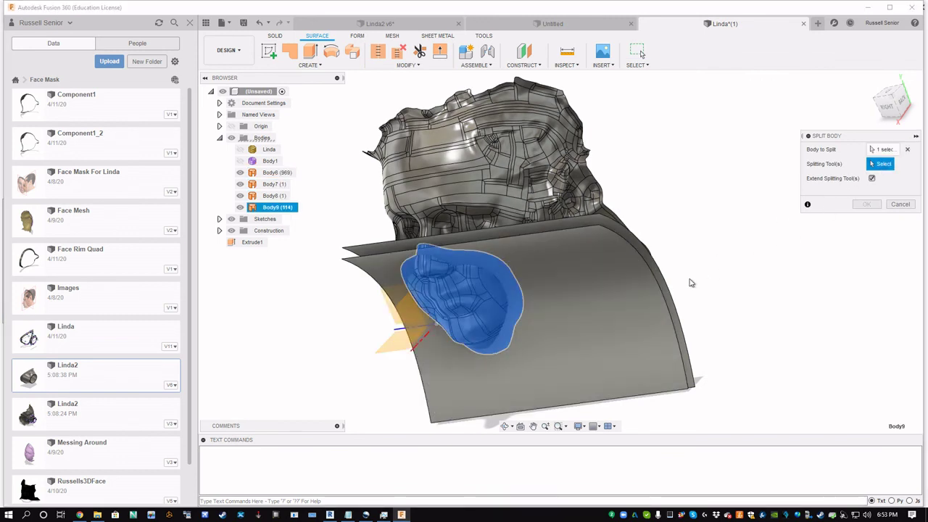
{"action": "left_click", "coordinate": [587, 287]}
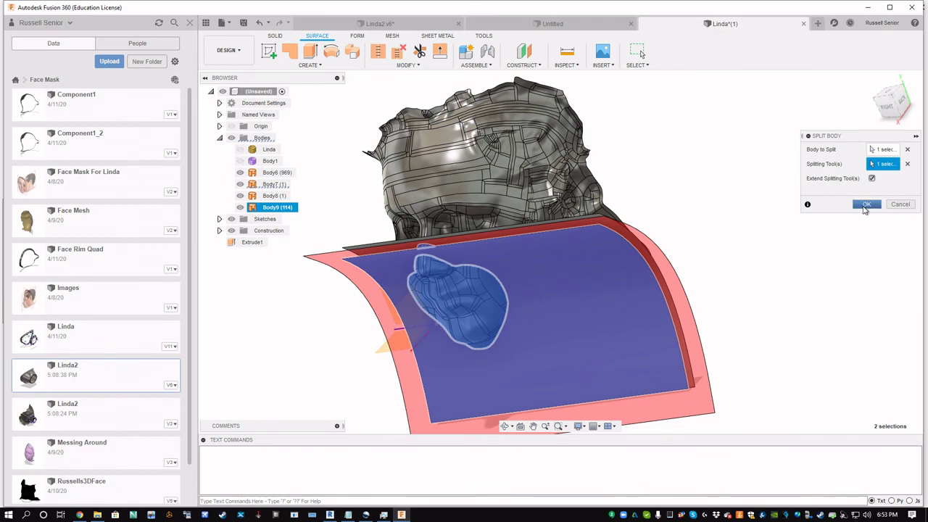
{"action": "left_click", "coordinate": [866, 205]}
Hide the nose-and-mouth piece, both curved cutting surfaces and the remaining face body so only the rim band is displayed.
{"action": "middle_click_drag", "start_coordinate": [735, 293], "coordinate": [717, 290], "text": "shift"}
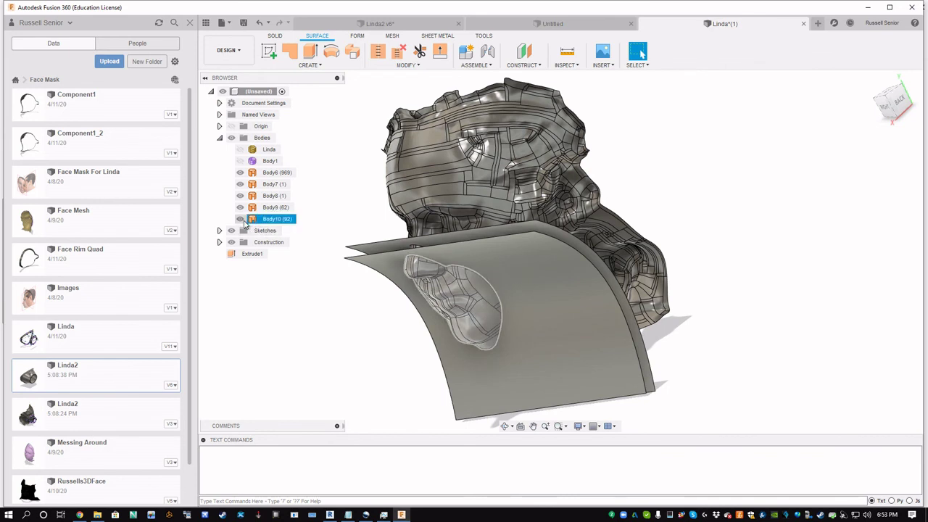
{"action": "left_click", "coordinate": [240, 219]}
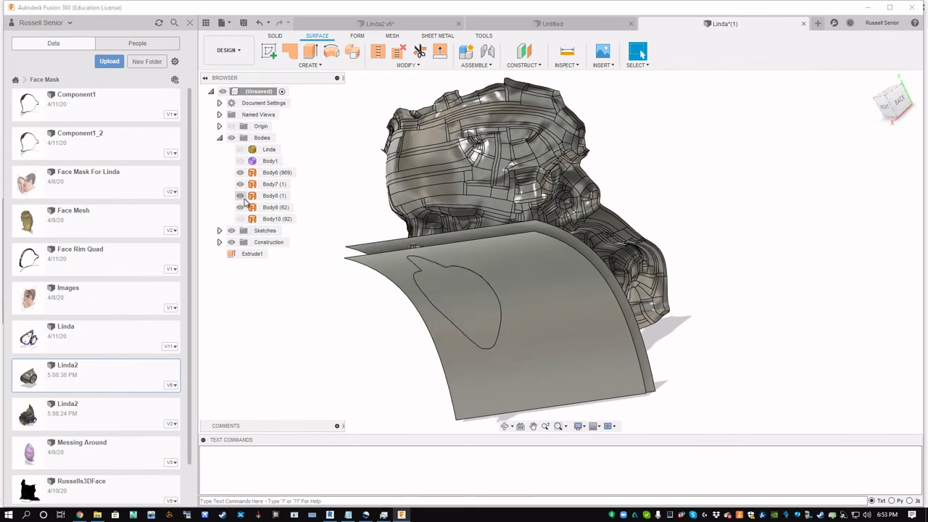
{"action": "left_click", "coordinate": [241, 197]}
{"action": "left_click", "coordinate": [241, 185]}
{"action": "left_click", "coordinate": [241, 174]}
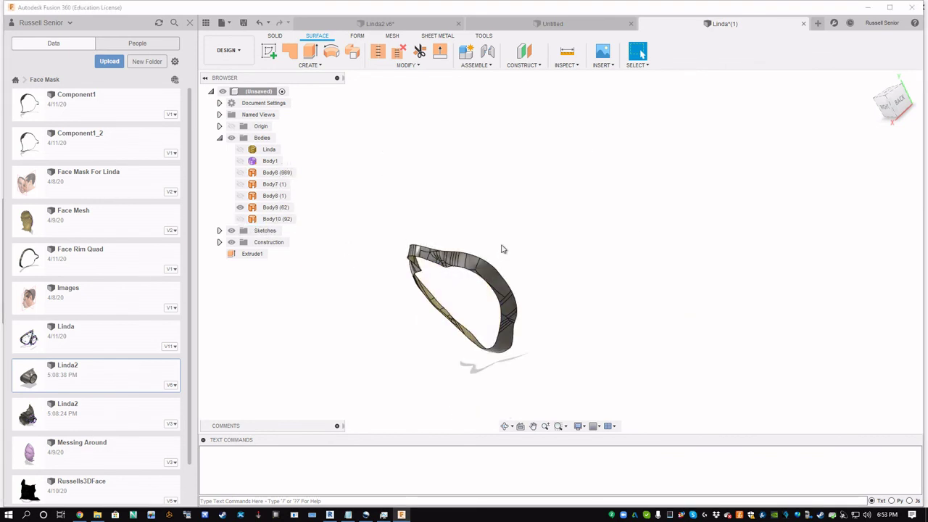
Show the original face mesh and inspect how the rim band fits around the nose, cheeks and chin.
{"action": "middle_click_drag", "start_coordinate": [499, 222], "coordinate": [646, 269], "text": "shift"}
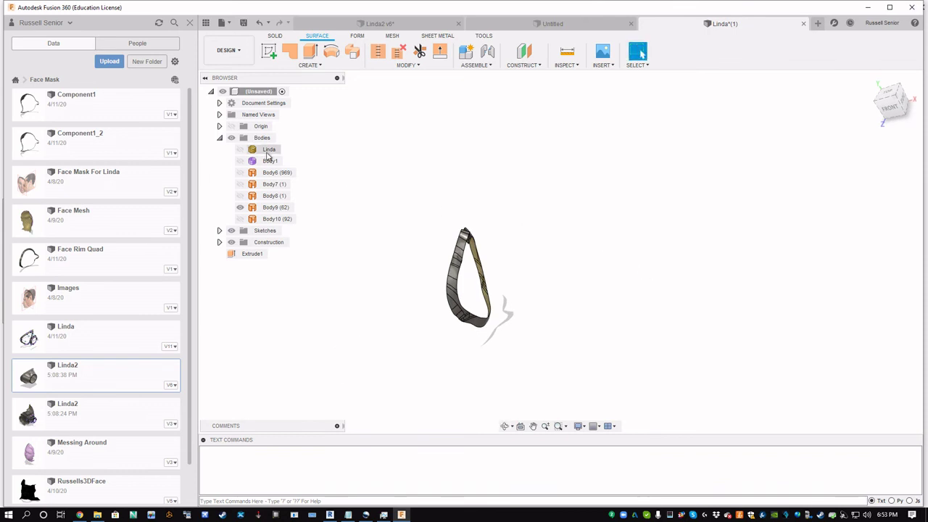
{"action": "left_click", "coordinate": [267, 150]}
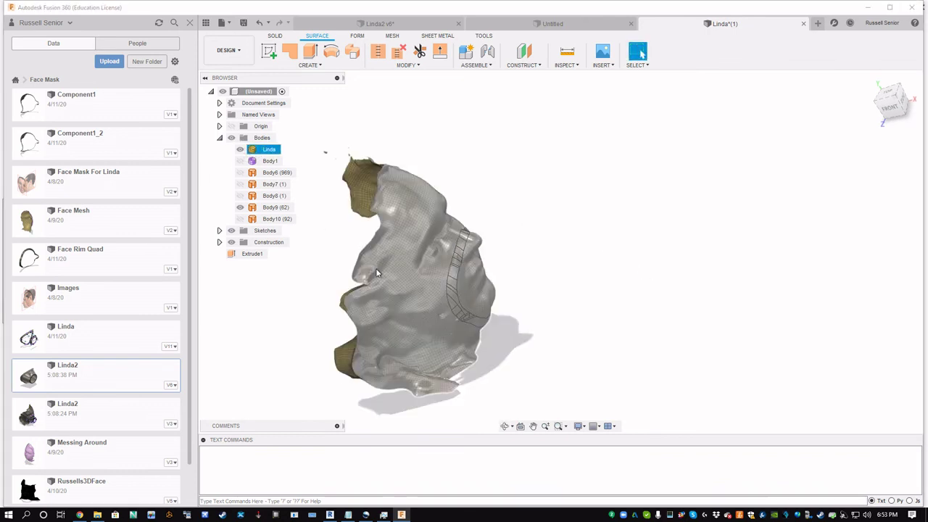
{"action": "scroll", "coordinate": [464, 326], "scroll_direction": "down", "scroll_amount": 1}
{"action": "scroll", "coordinate": [479, 337], "scroll_direction": "up", "scroll_amount": 5}
{"action": "key", "text": "Escape"}
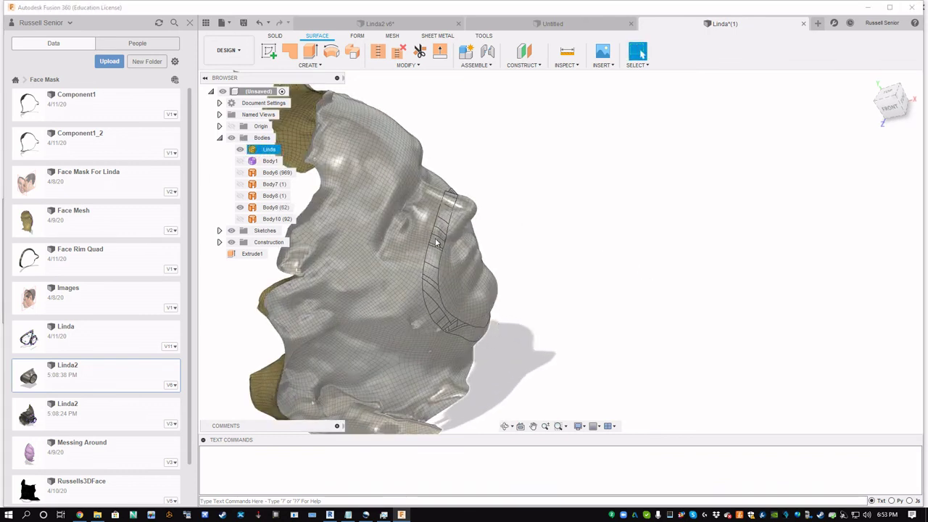
{"action": "middle_click_drag", "start_coordinate": [543, 283], "coordinate": [626, 205], "text": "shift"}
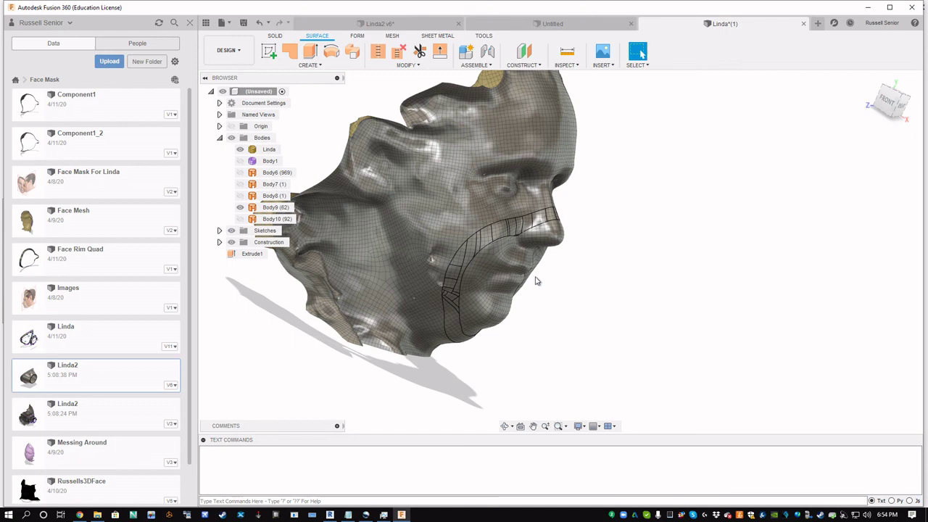
{"action": "left_click", "coordinate": [550, 223]}
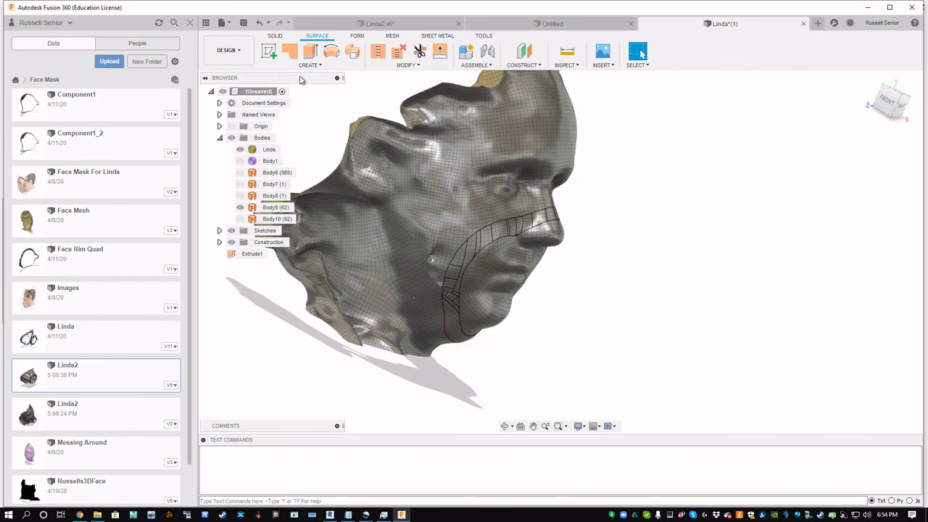
Create a construction plane offset 4.00 in from the YZ plane, in front of the face.
{"action": "left_click", "coordinate": [519, 57]}
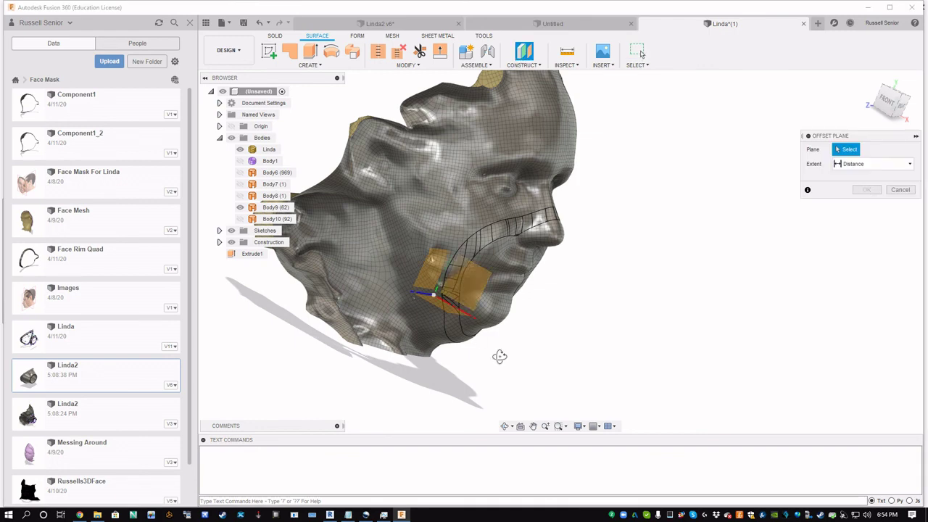
{"action": "middle_click_drag", "start_coordinate": [499, 357], "coordinate": [439, 307], "text": "shift"}
{"action": "left_click_drag", "start_coordinate": [409, 278], "coordinate": [467, 321]}
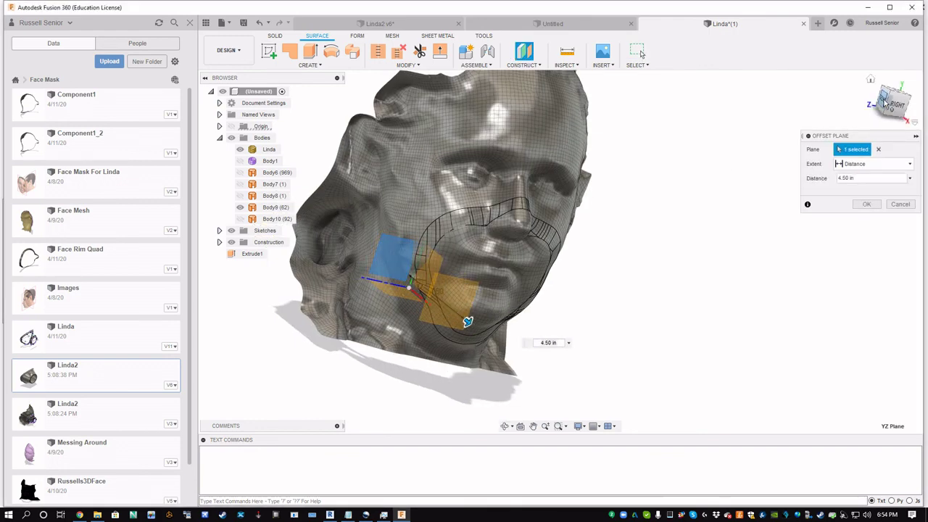
{"action": "left_click", "coordinate": [884, 103]}
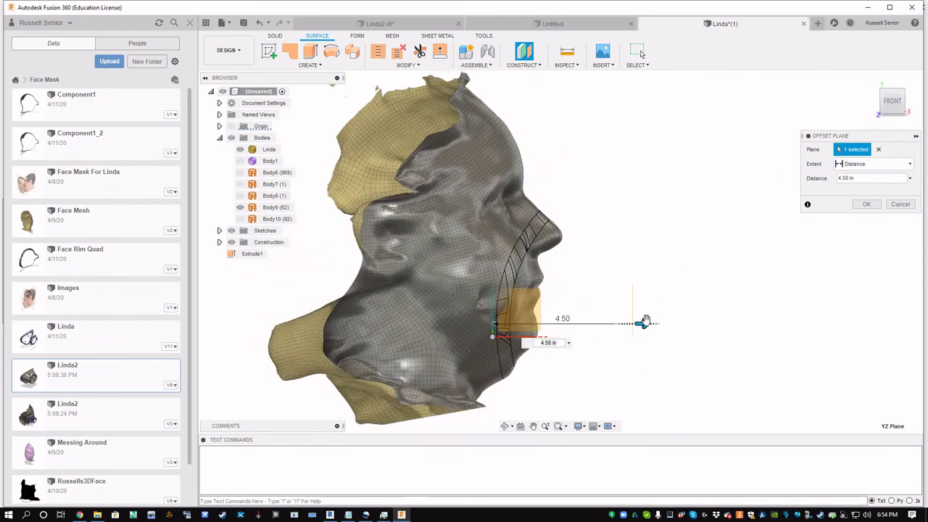
{"action": "left_click_drag", "start_coordinate": [645, 320], "coordinate": [719, 322]}
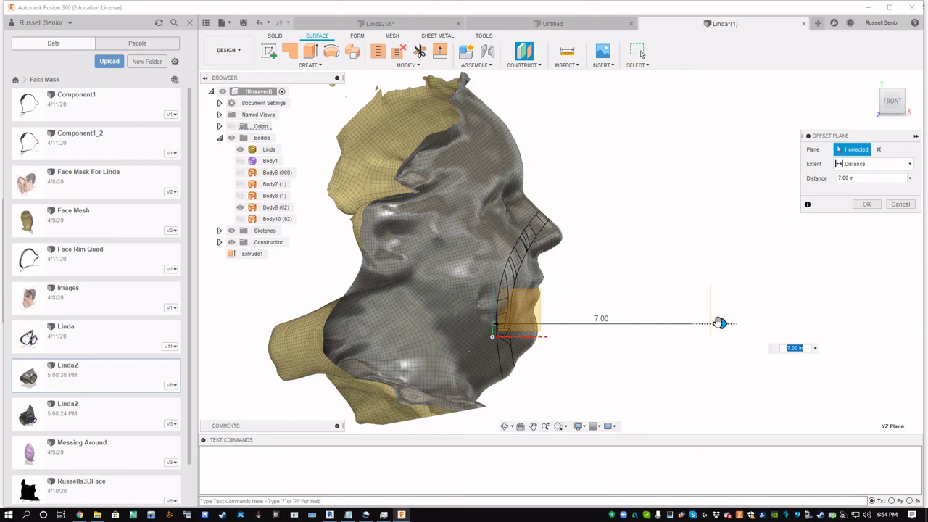
{"action": "left_click_drag", "start_coordinate": [719, 322], "coordinate": [579, 321]}
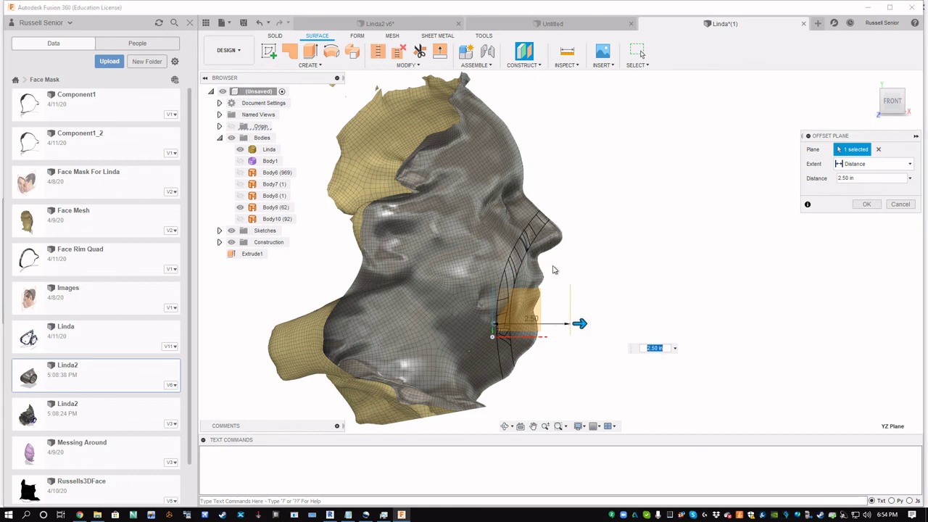
{"action": "left_click_drag", "start_coordinate": [579, 324], "coordinate": [625, 324]}
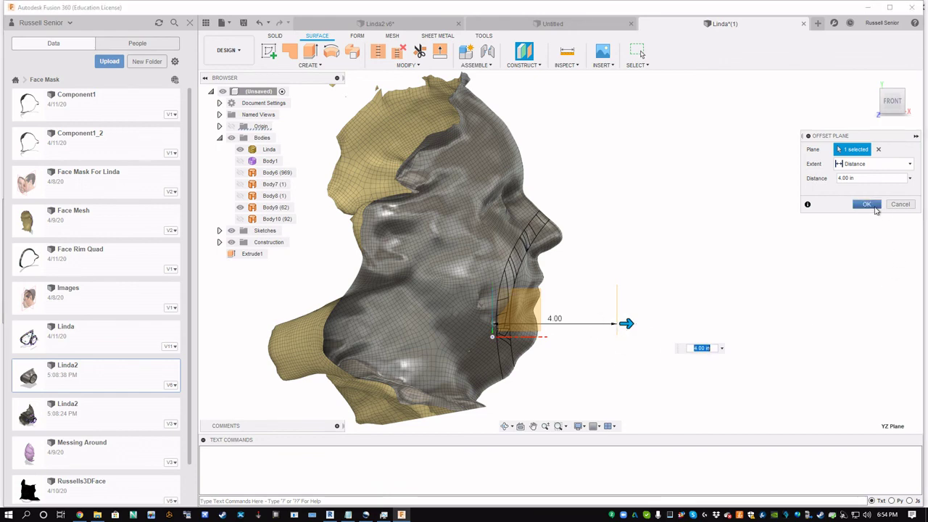
{"action": "left_click", "coordinate": [873, 207]}
Start a sketch on the offset plane and draw a vertical line about 7.90 in long from the nose bridge to below the chin.
{"action": "middle_click_drag", "start_coordinate": [737, 370], "coordinate": [702, 371], "text": "shift"}
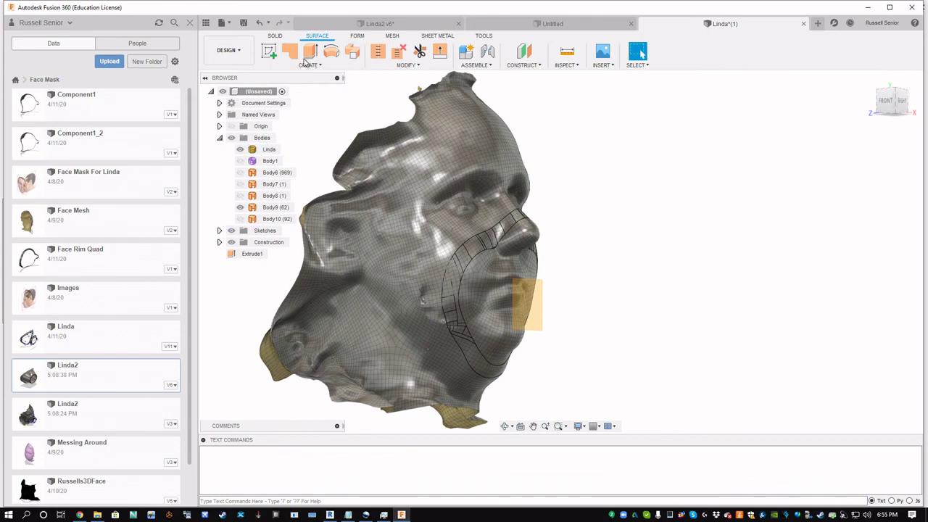
{"action": "left_click", "coordinate": [270, 51]}
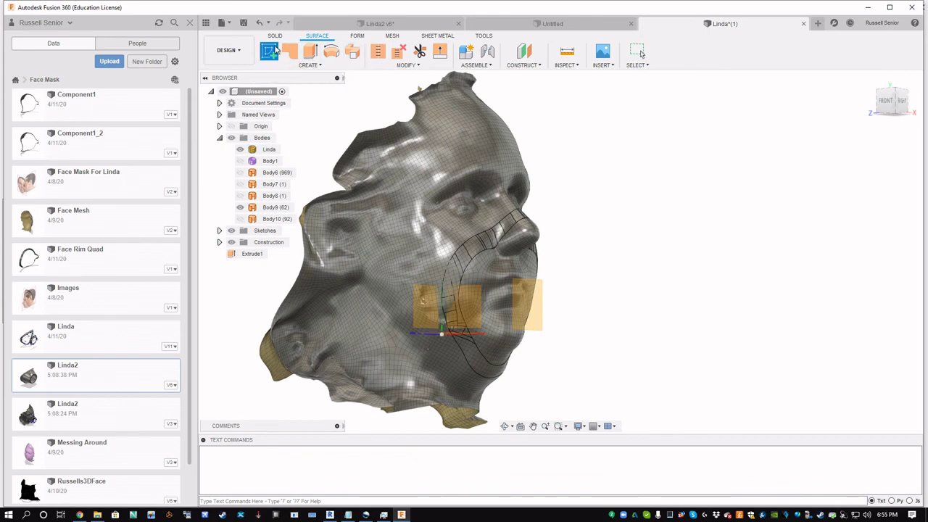
{"action": "left_click", "coordinate": [527, 308]}
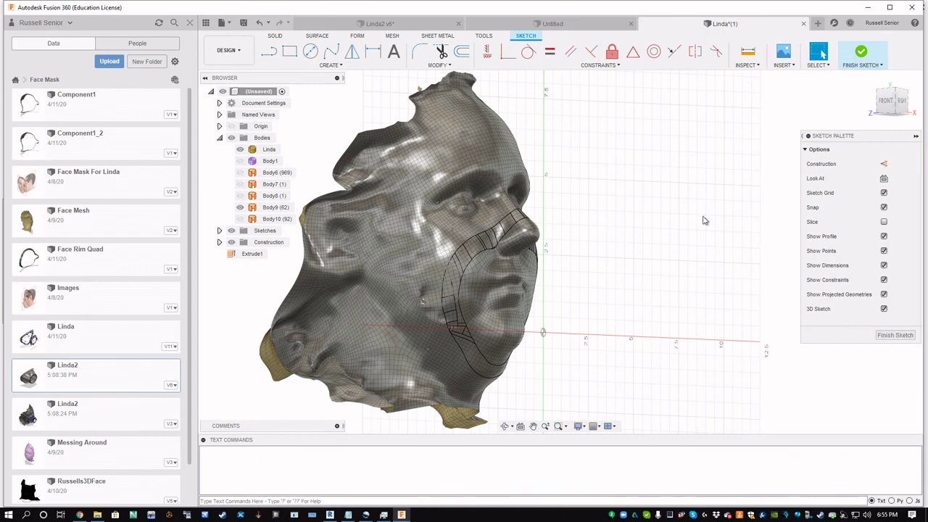
{"action": "left_click", "coordinate": [903, 103]}
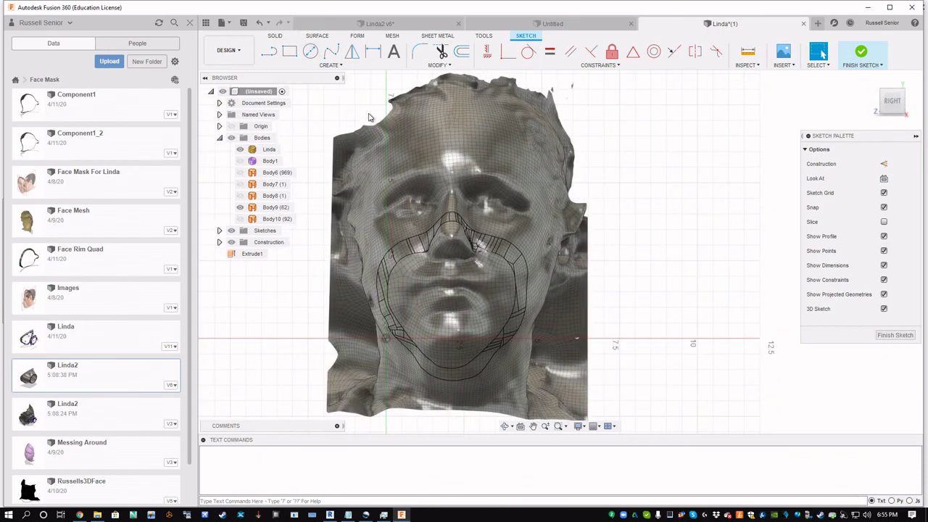
{"action": "key", "text": "l"}
{"action": "scroll", "coordinate": [453, 221], "scroll_direction": "up", "scroll_amount": 5}
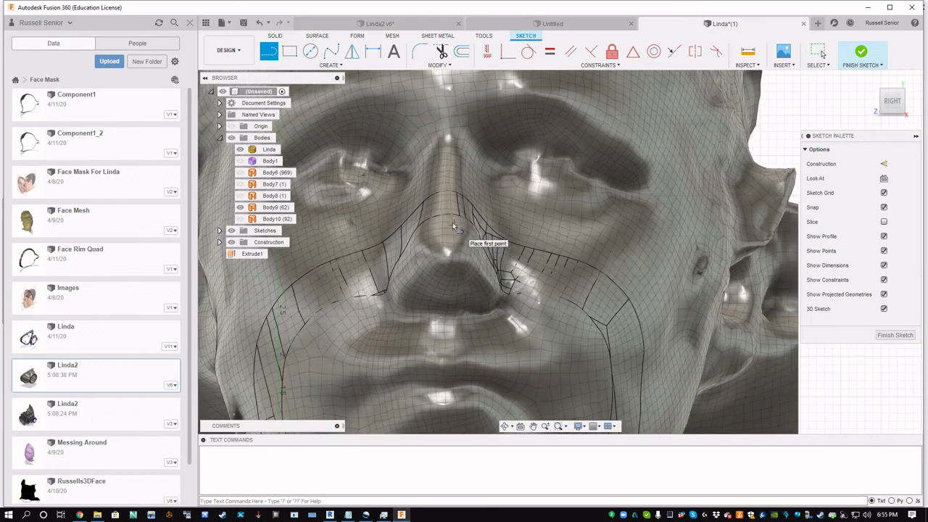
{"action": "left_click", "coordinate": [447, 205]}
{"action": "scroll", "coordinate": [450, 290], "scroll_direction": "down", "scroll_amount": 6}
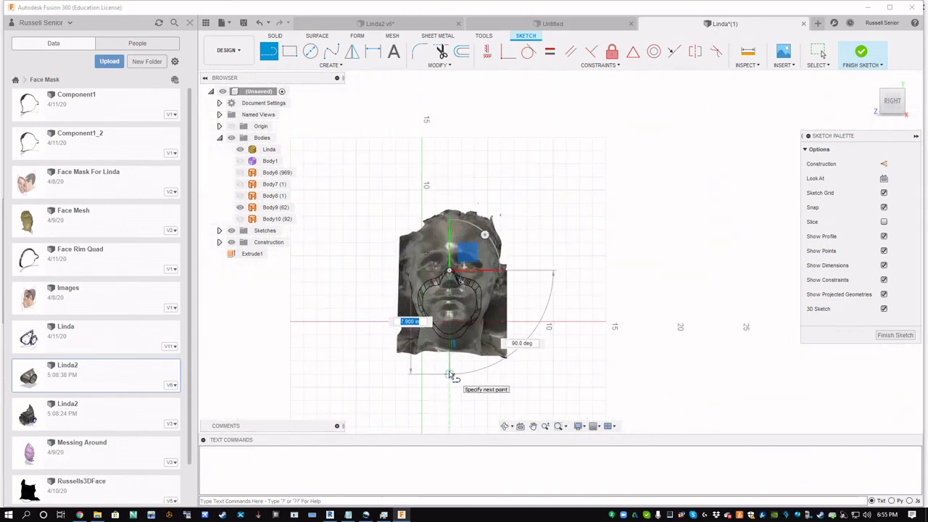
{"action": "left_click", "coordinate": [450, 356]}
{"action": "key", "text": "Escape"}
Convert the vertical centerline to construction geometry and shift it slightly upward along the nose bridge.
{"action": "left_click", "coordinate": [471, 312]}
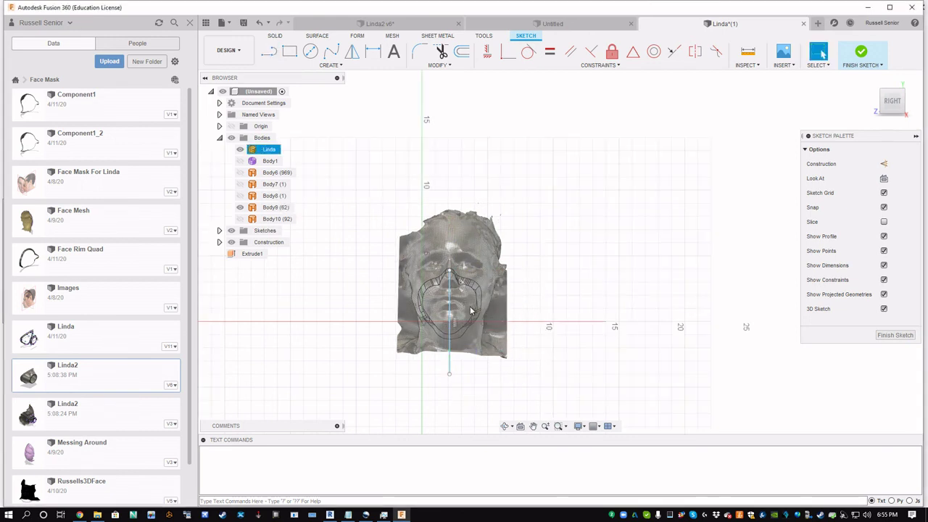
{"action": "left_click", "coordinate": [450, 308]}
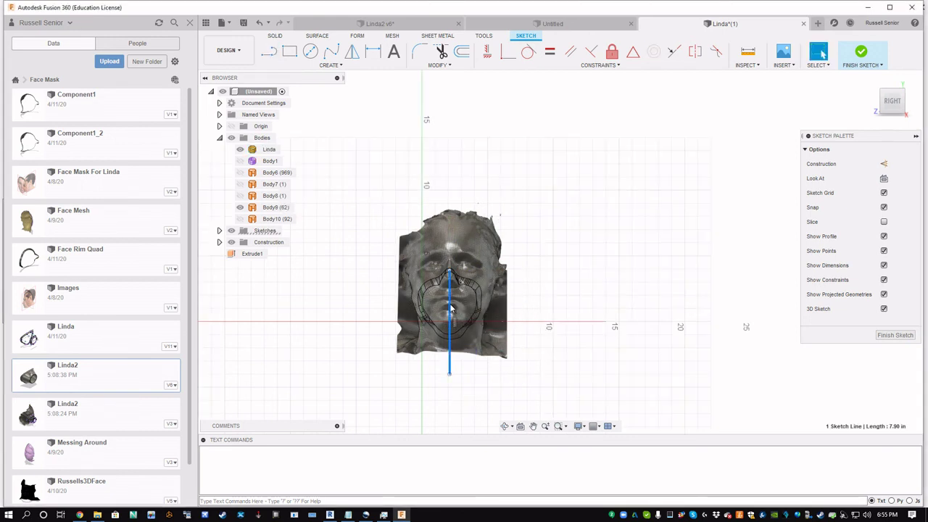
{"action": "key", "text": "x"}
{"action": "scroll", "coordinate": [424, 319], "scroll_direction": "up", "scroll_amount": 8}
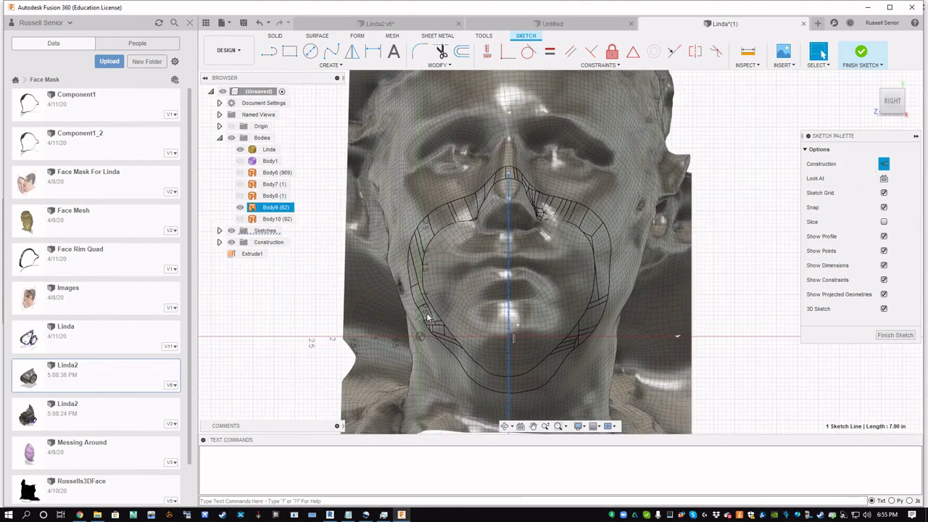
{"action": "key", "text": "Escape"}
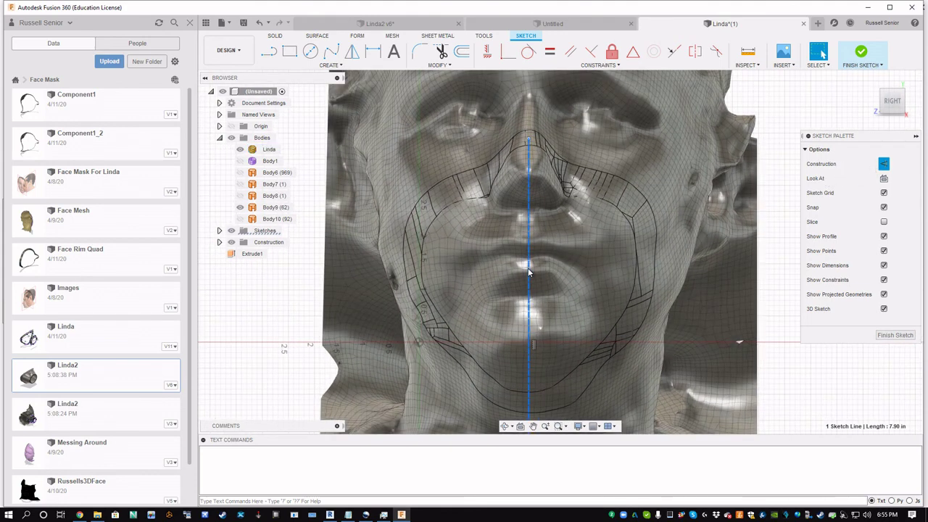
{"action": "left_click_drag", "start_coordinate": [529, 257], "coordinate": [530, 258]}
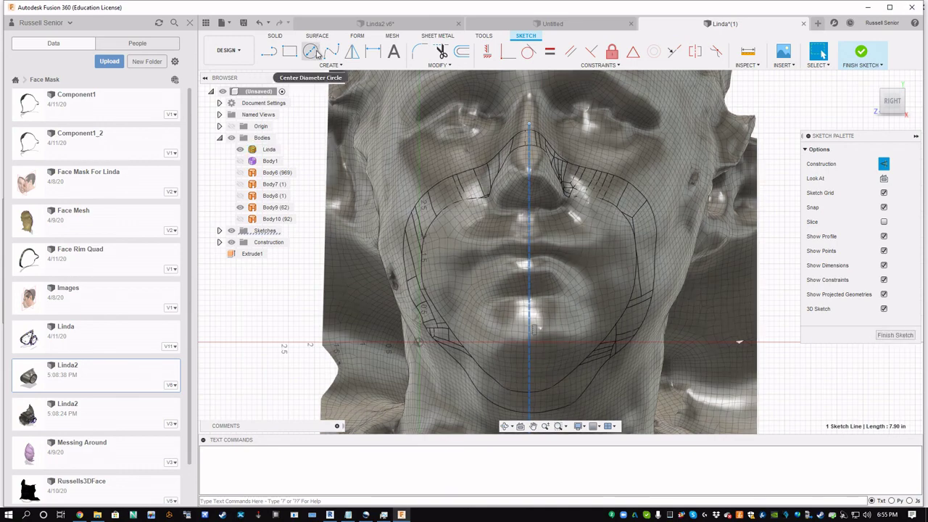
Draw a 2.5 in diameter circle centered on the construction centerline over the mouth.
{"action": "left_click", "coordinate": [311, 51]}
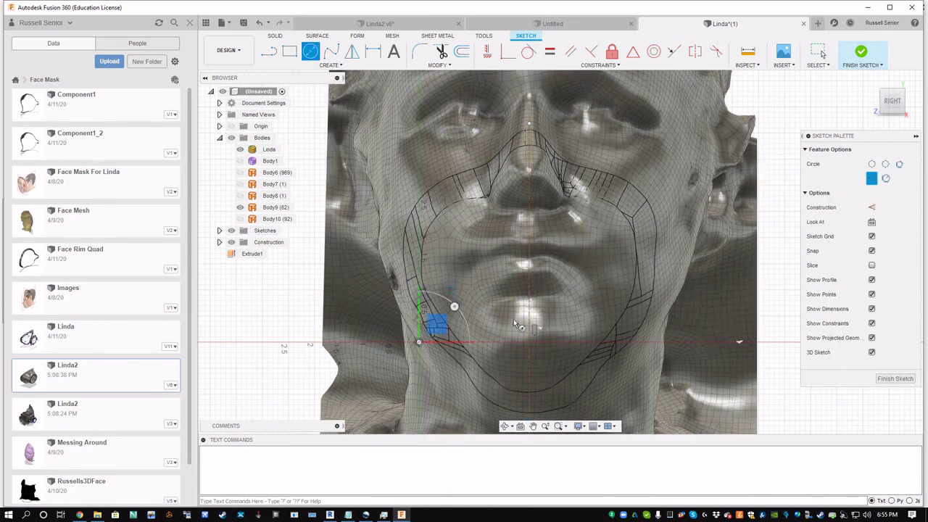
{"action": "left_click", "coordinate": [529, 286]}
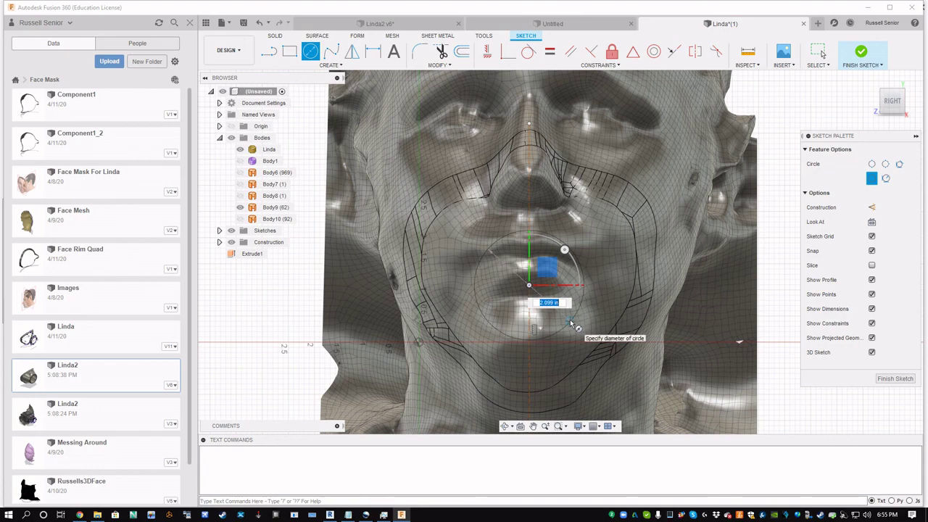
{"action": "type", "text": "2.5"}
{"action": "key", "text": "Return"}
{"action": "key", "text": "Escape"}
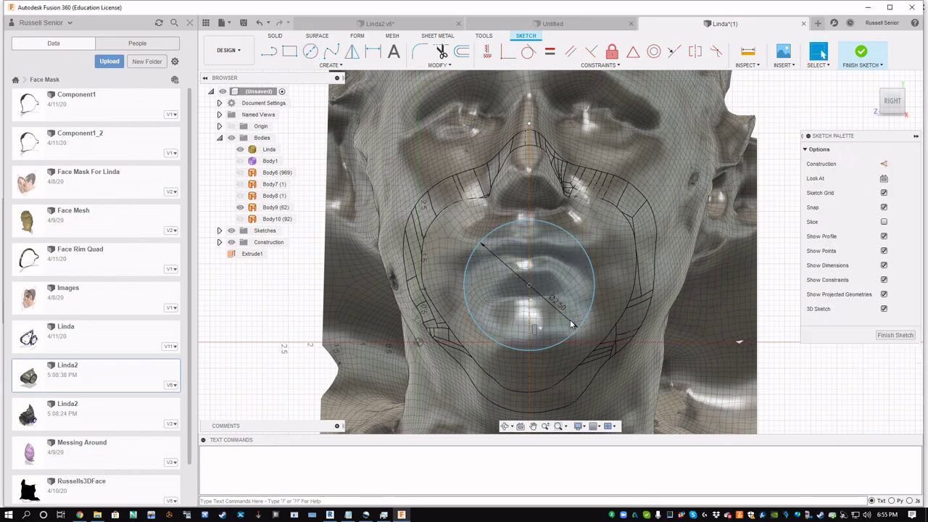
Lower the circle along the centerline to sit over the lower lip and chin, realign the centerline with the face, and finish the sketch.
{"action": "left_click_drag", "start_coordinate": [529, 285], "coordinate": [529, 305]}
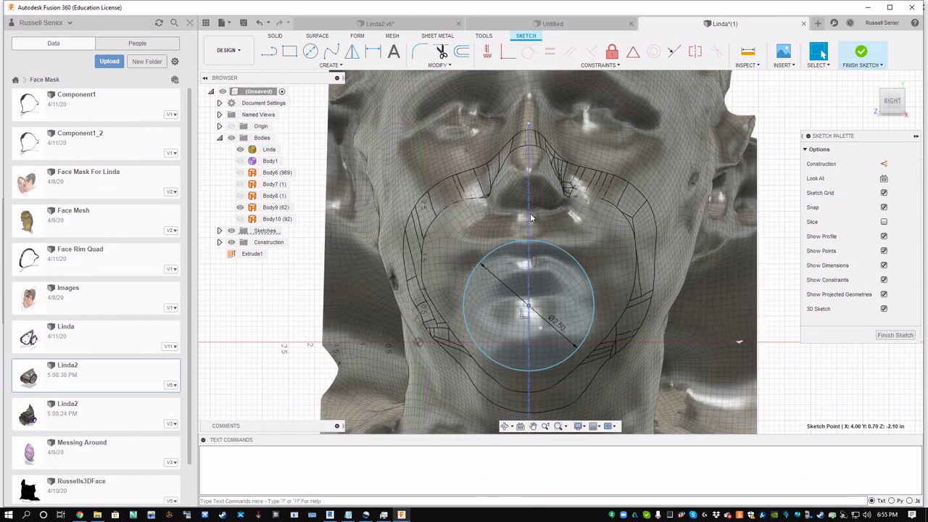
{"action": "left_click", "coordinate": [534, 215]}
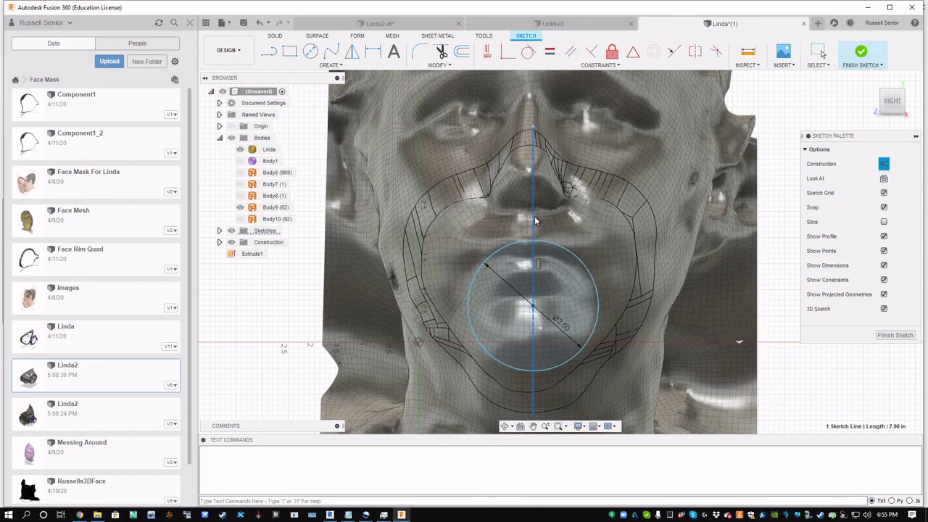
{"action": "left_click_drag", "start_coordinate": [534, 216], "coordinate": [530, 216]}
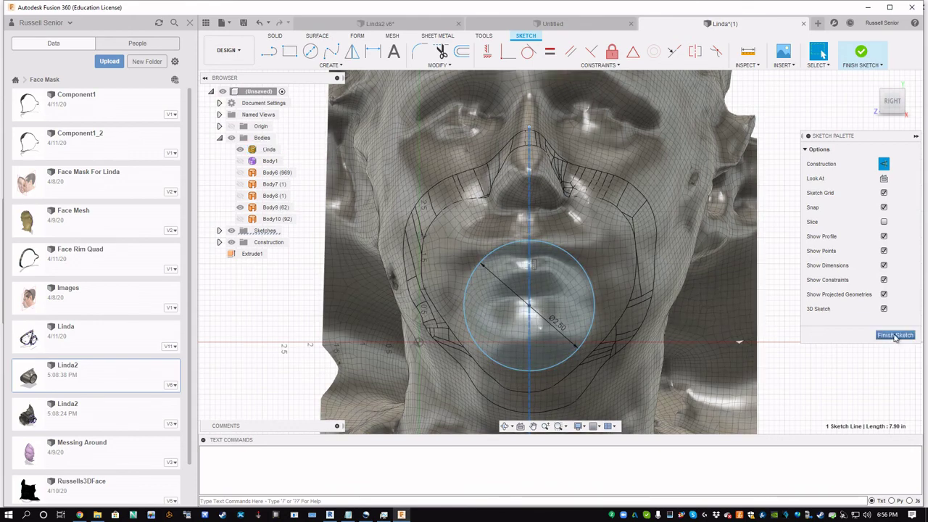
{"action": "left_click", "coordinate": [895, 337]}
Extrude the circle as a surface 0.5 in to form a ring in front of the face.
{"action": "middle_click_drag", "start_coordinate": [851, 358], "coordinate": [812, 354], "text": "shift"}
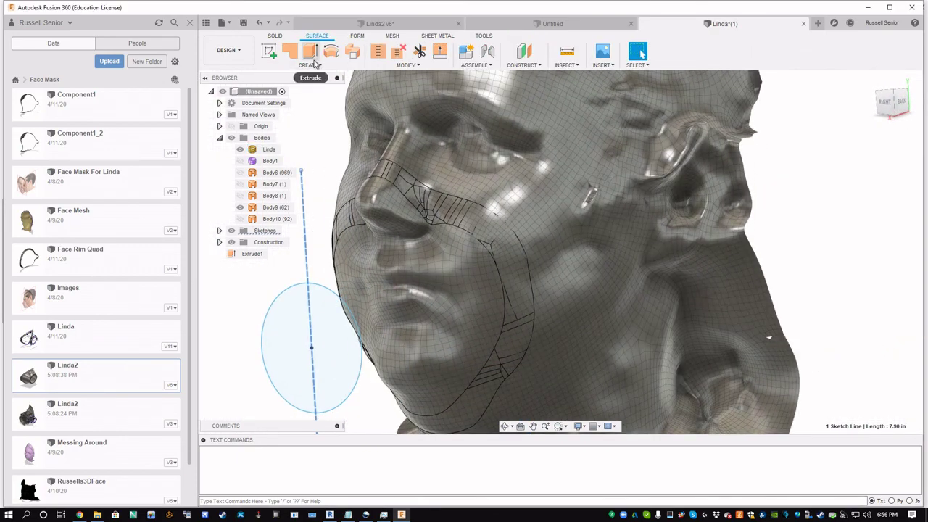
{"action": "left_click", "coordinate": [310, 51]}
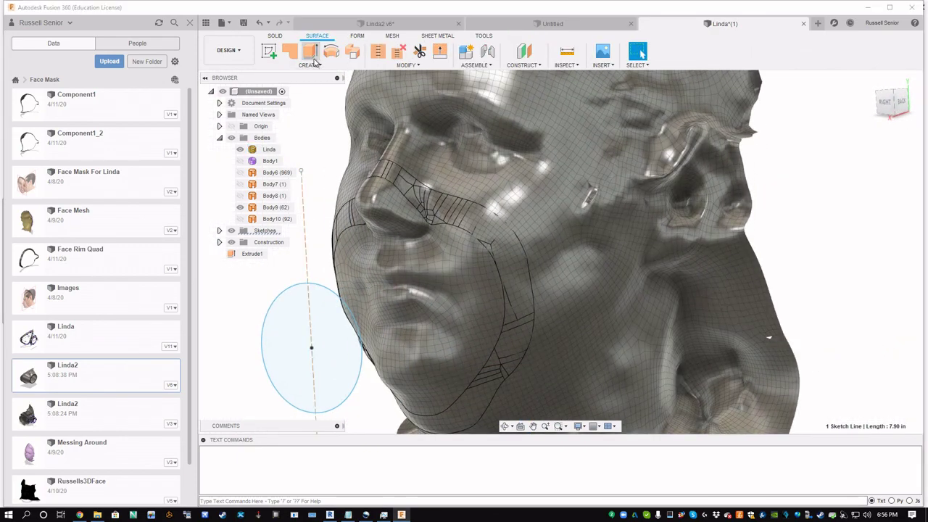
{"action": "left_click", "coordinate": [339, 332]}
{"action": "type", "text": "0"}
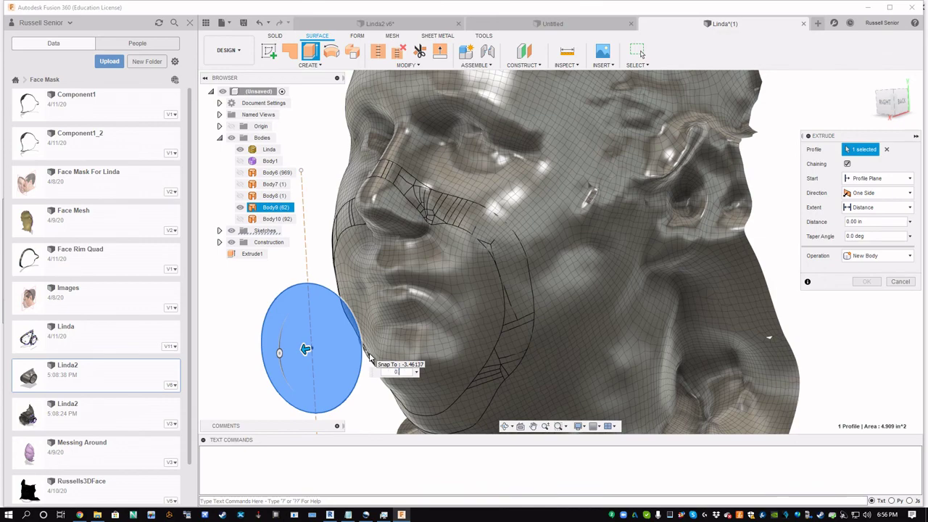
{"action": "type", "text": ".5"}
{"action": "key", "text": "Return"}
{"action": "middle_click_drag", "start_coordinate": [370, 358], "coordinate": [166, 411], "text": "shift"}
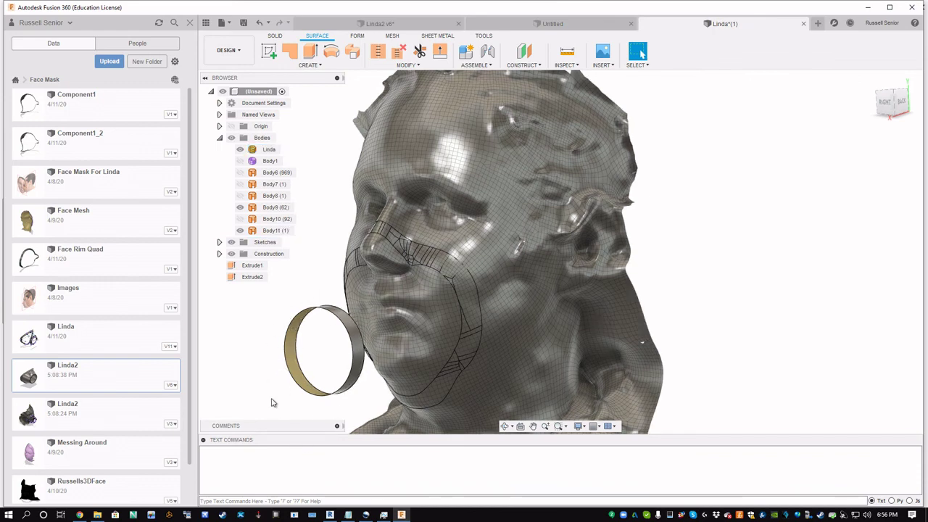
Hide the original face mesh, leaving the rim band and the extruded ring on display.
{"action": "scroll", "coordinate": [272, 402], "scroll_direction": "down", "scroll_amount": 2}
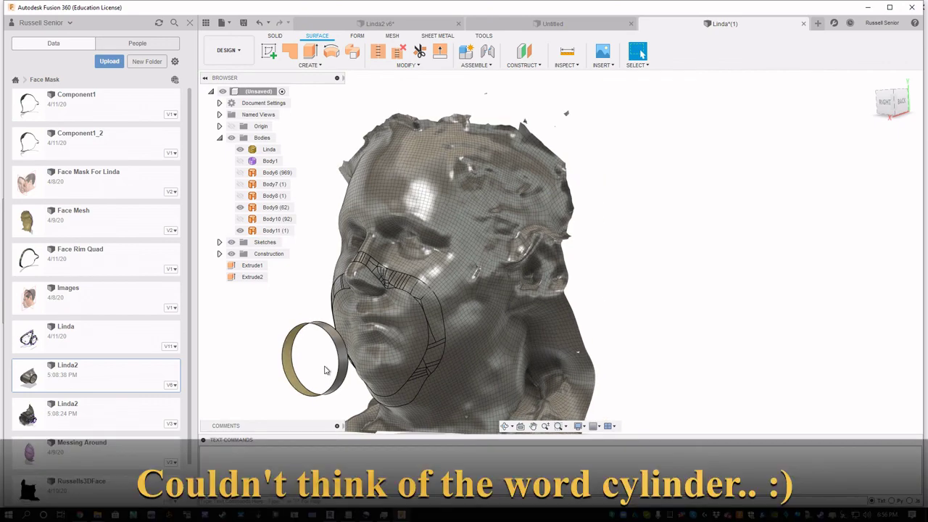
{"action": "mouse_move", "coordinate": [325, 370]}
{"action": "middle_mouse_down", "text": "shift"}
{"action": "mouse_move", "coordinate": [296, 362]}
{"action": "mouse_move", "coordinate": [329, 373]}
{"action": "middle_mouse_up", "text": "shift"}
{"action": "scroll", "coordinate": [329, 382], "scroll_direction": "up", "scroll_amount": 1}
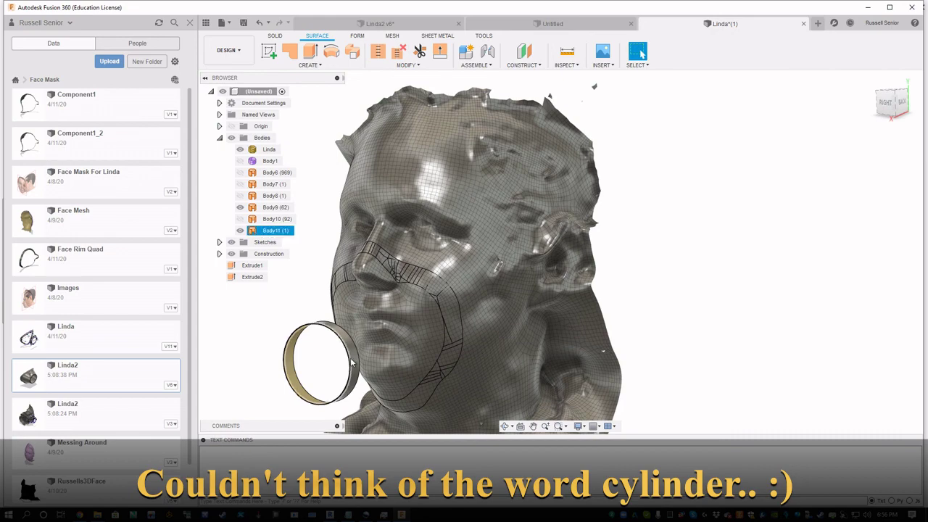
{"action": "scroll", "coordinate": [358, 364], "scroll_direction": "up", "scroll_amount": 2}
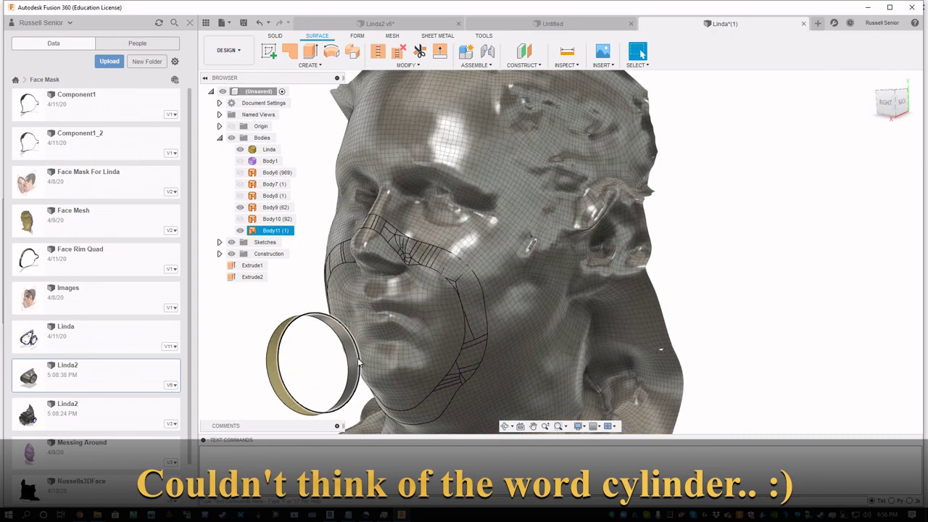
{"action": "scroll", "coordinate": [358, 364], "scroll_direction": "down", "scroll_amount": 2}
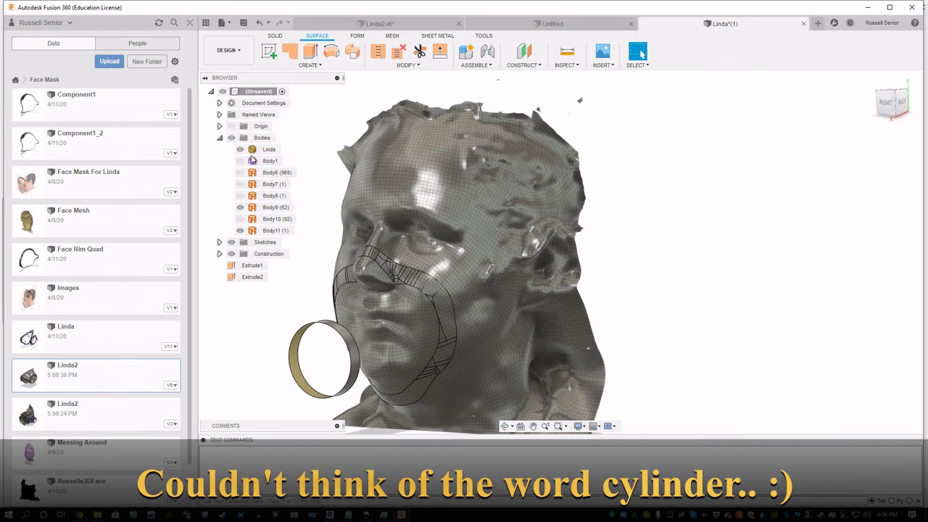
{"action": "left_click", "coordinate": [240, 149]}
{"action": "middle_click_drag", "start_coordinate": [435, 363], "coordinate": [365, 324], "text": "shift"}
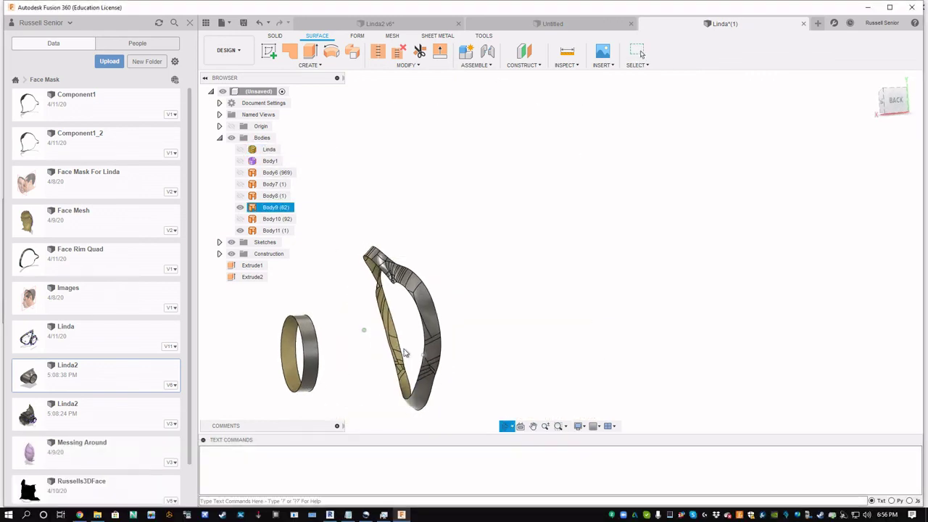
Loft a surface from the rim band's inner edge to the ring's face-side edge, with Chain Selection and Closed enabled.
{"action": "left_click", "coordinate": [309, 64]}
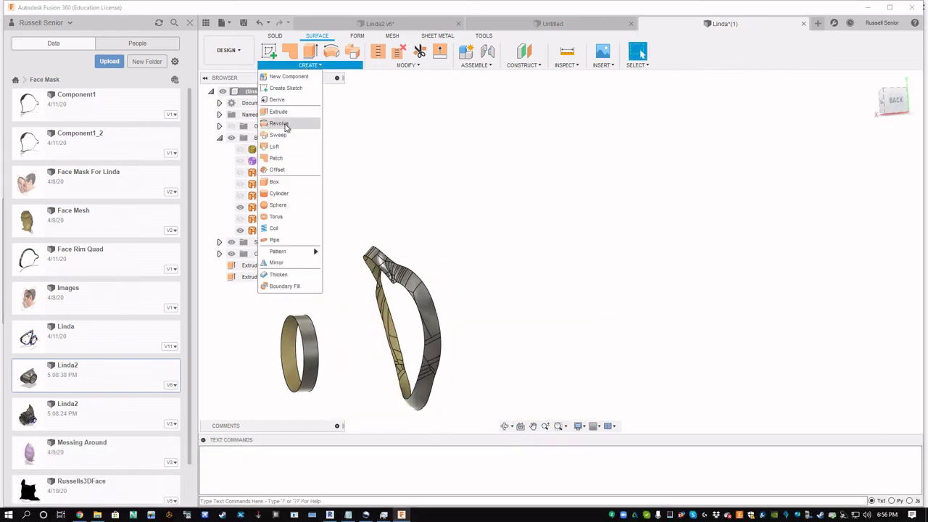
{"action": "left_click", "coordinate": [275, 146]}
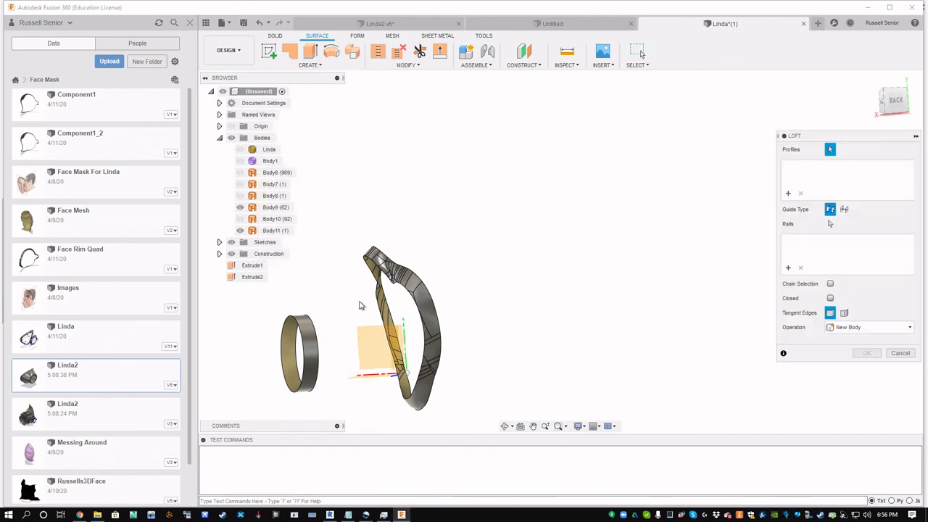
{"action": "left_click", "coordinate": [830, 298]}
{"action": "middle_click_drag", "start_coordinate": [475, 351], "coordinate": [466, 333], "text": "shift"}
{"action": "scroll", "coordinate": [464, 335], "scroll_direction": "up", "scroll_amount": 4}
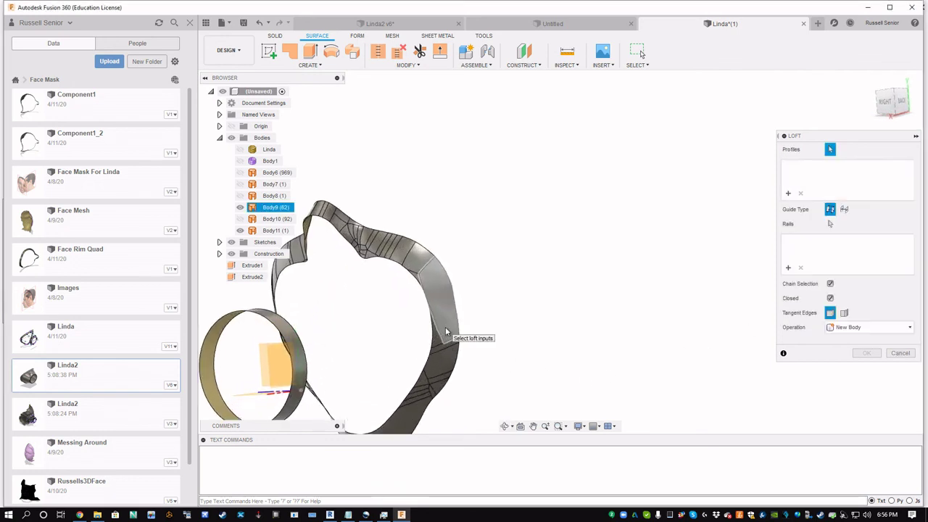
{"action": "left_click", "coordinate": [429, 335]}
{"action": "scroll", "coordinate": [513, 374], "scroll_direction": "down", "scroll_amount": 4}
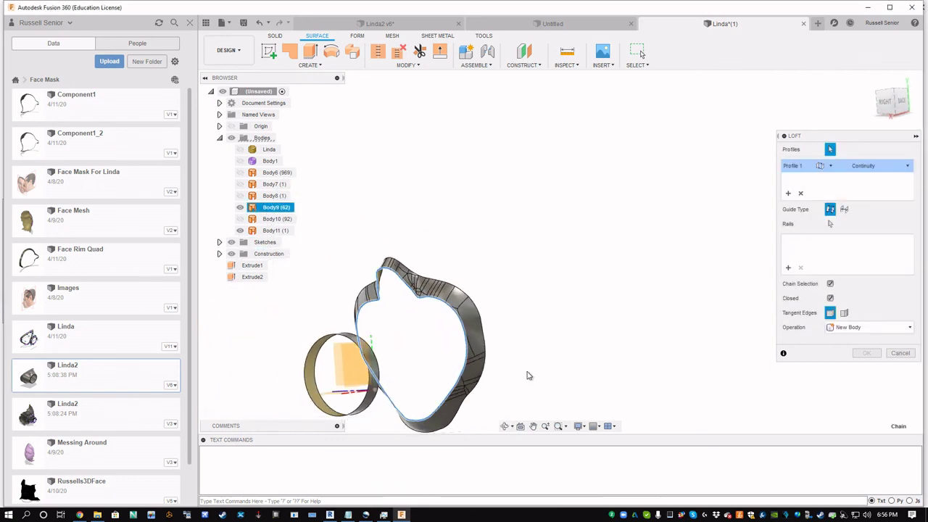
{"action": "middle_click_drag", "start_coordinate": [527, 375], "coordinate": [425, 362], "text": "shift"}
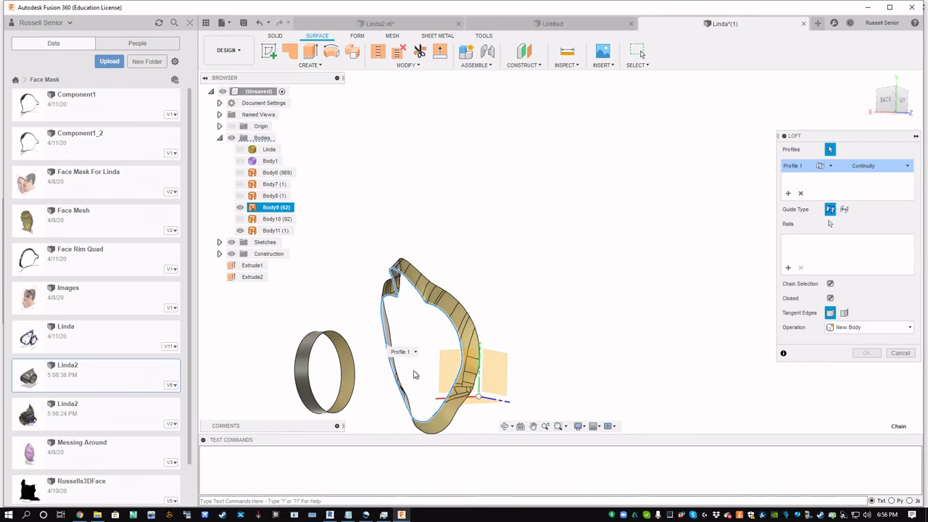
{"action": "left_click", "coordinate": [325, 339]}
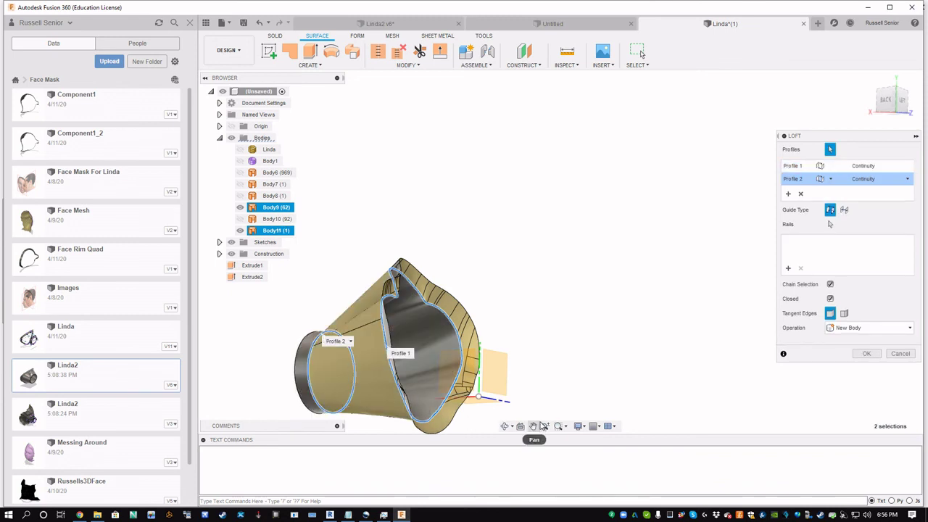
{"action": "middle_click_drag", "start_coordinate": [565, 399], "coordinate": [518, 360], "text": "shift"}
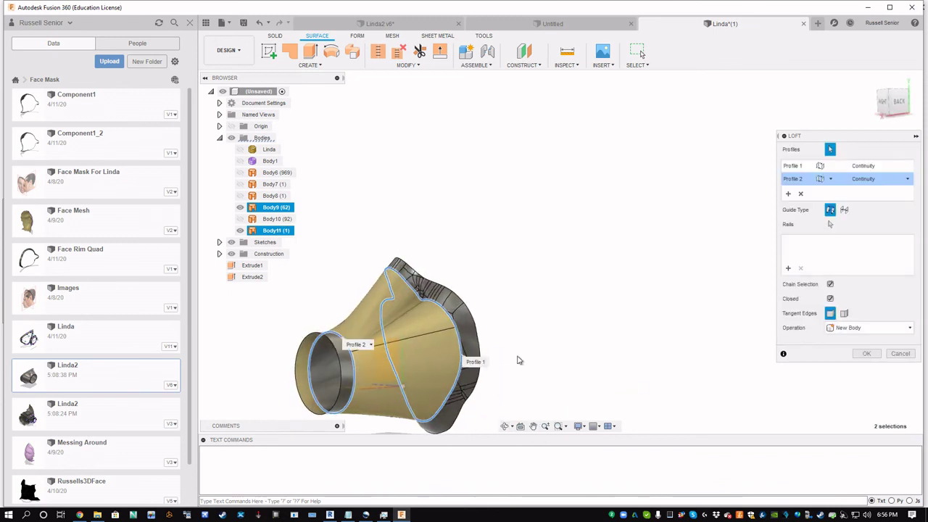
{"action": "left_click", "coordinate": [866, 353]}
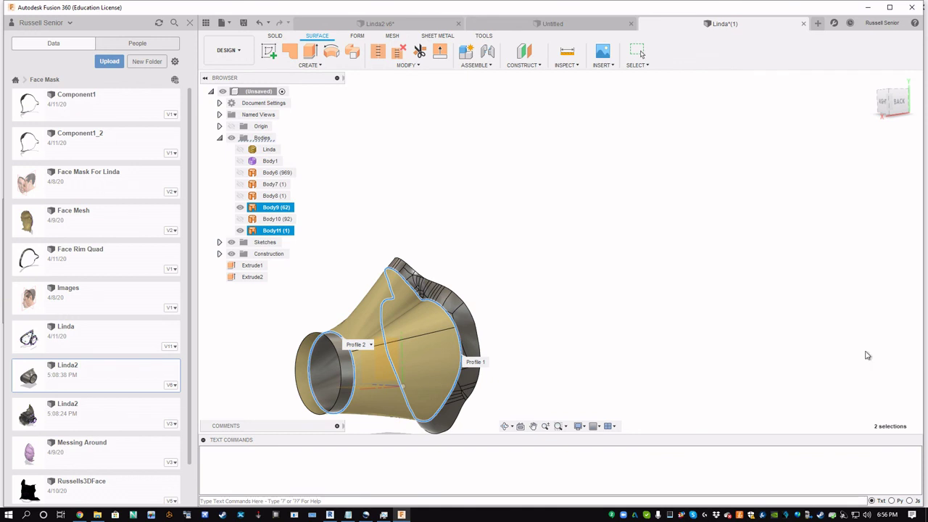
Reverse the normal of the lofted surface between the ring and the rim band.
{"action": "left_click", "coordinate": [410, 66]}
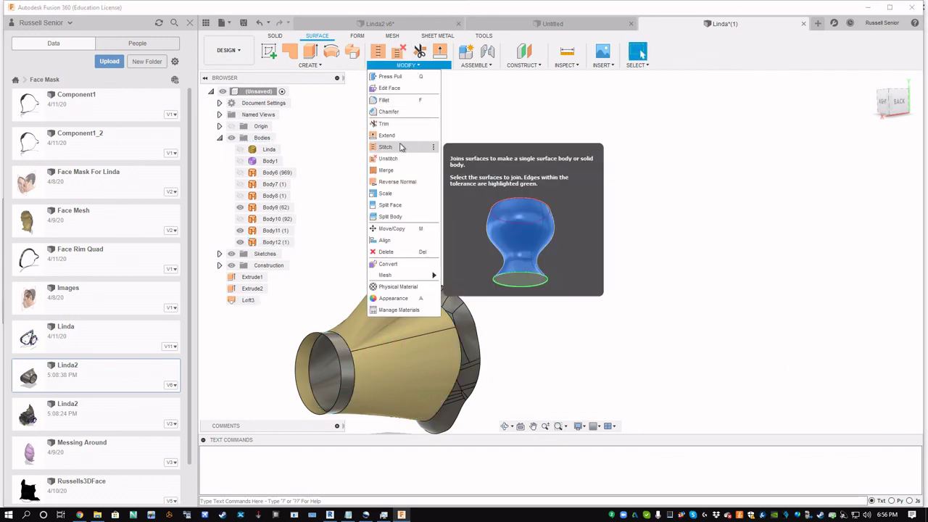
{"action": "left_click", "coordinate": [391, 182]}
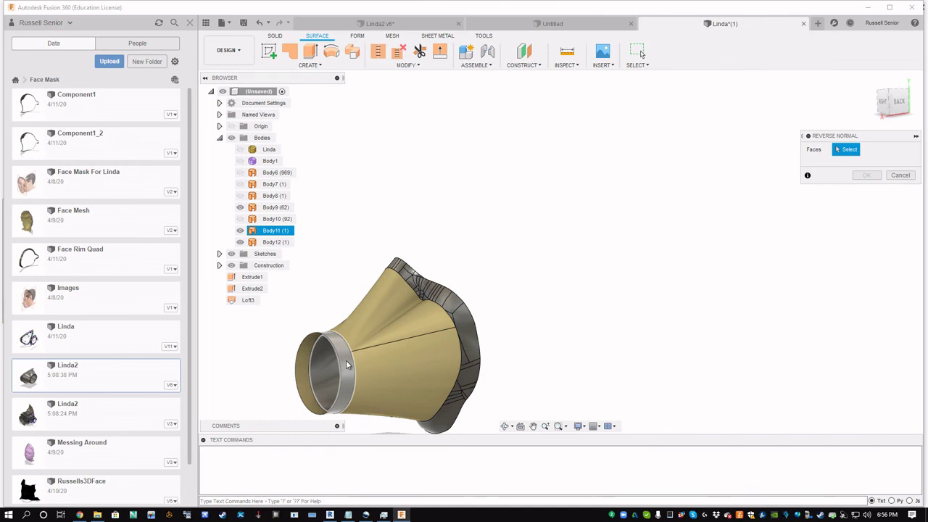
{"action": "left_click", "coordinate": [384, 323]}
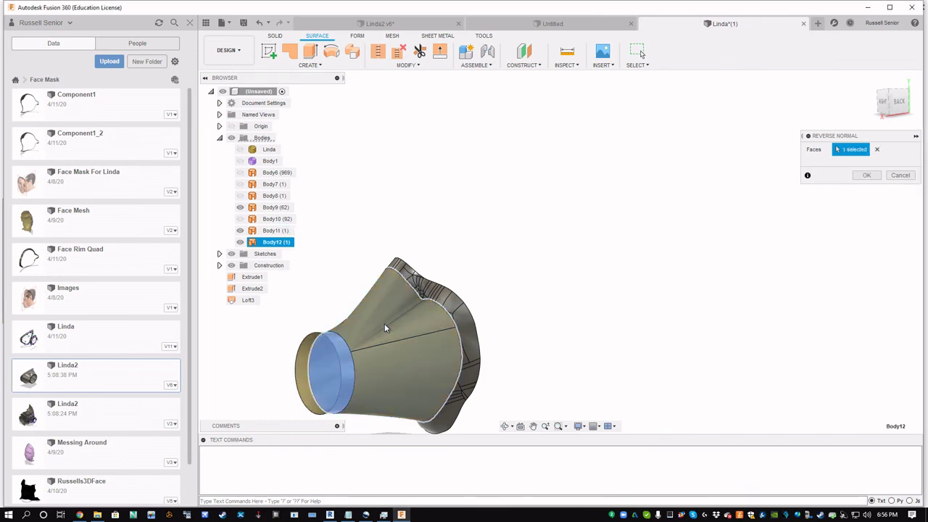
{"action": "left_click", "coordinate": [868, 176]}
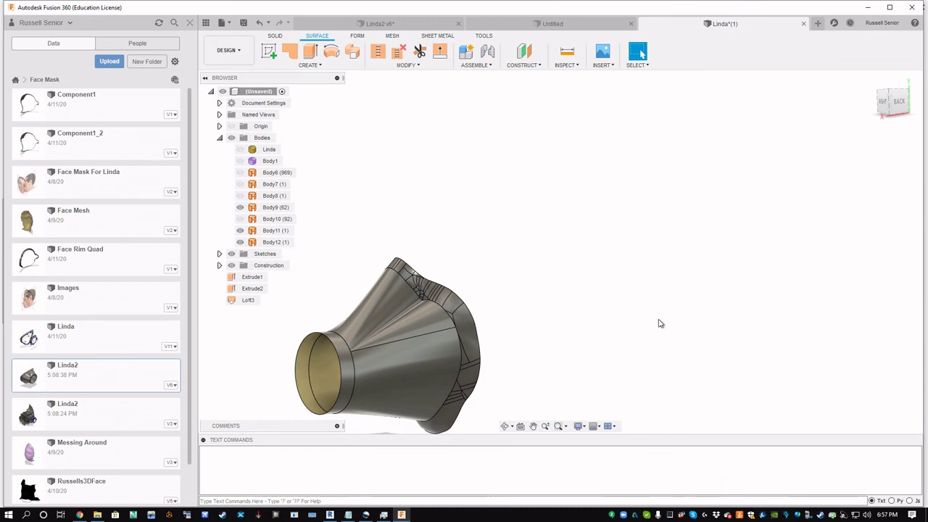
Check the lofted mask shell from front and back, and undo the normal reversal and the loft.
{"action": "middle_click_drag", "start_coordinate": [640, 311], "coordinate": [551, 339], "text": "shift"}
{"action": "scroll", "coordinate": [356, 406], "scroll_direction": "up", "scroll_amount": 1}
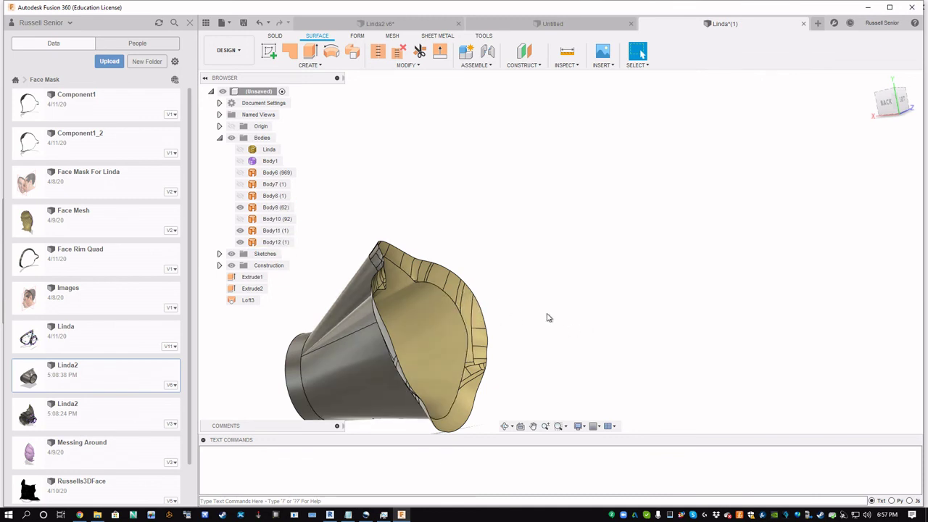
{"action": "middle_click_drag", "start_coordinate": [549, 315], "coordinate": [384, 289], "text": "shift"}
{"action": "middle_click_drag", "start_coordinate": [364, 372], "coordinate": [443, 310], "text": "shift"}
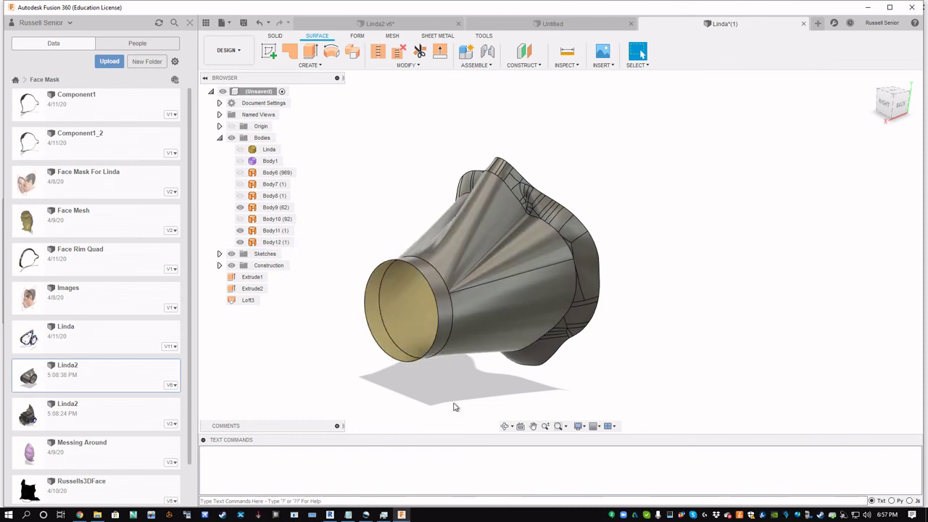
{"action": "middle_click_drag", "start_coordinate": [658, 312], "coordinate": [623, 313], "text": "shift"}
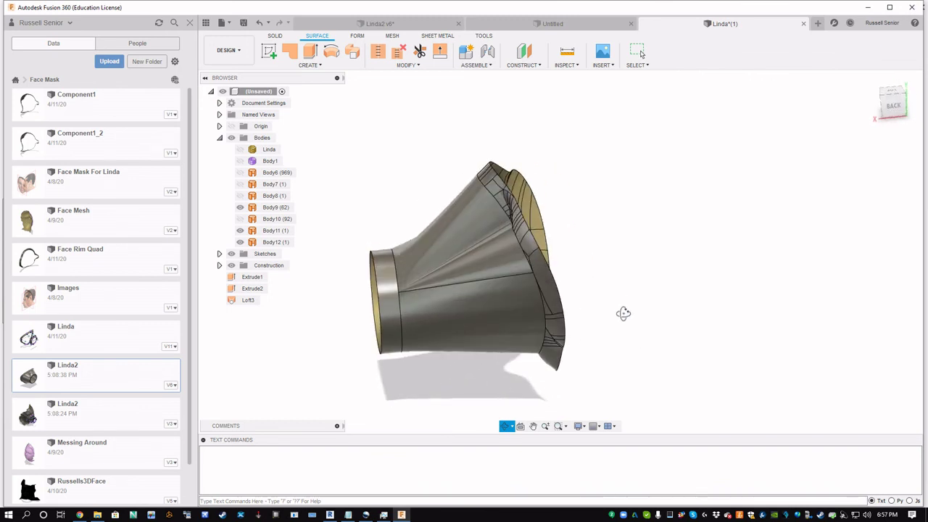
{"action": "scroll", "coordinate": [624, 279], "scroll_direction": "up", "scroll_amount": 2}
{"action": "key", "text": "ctrl+z"}
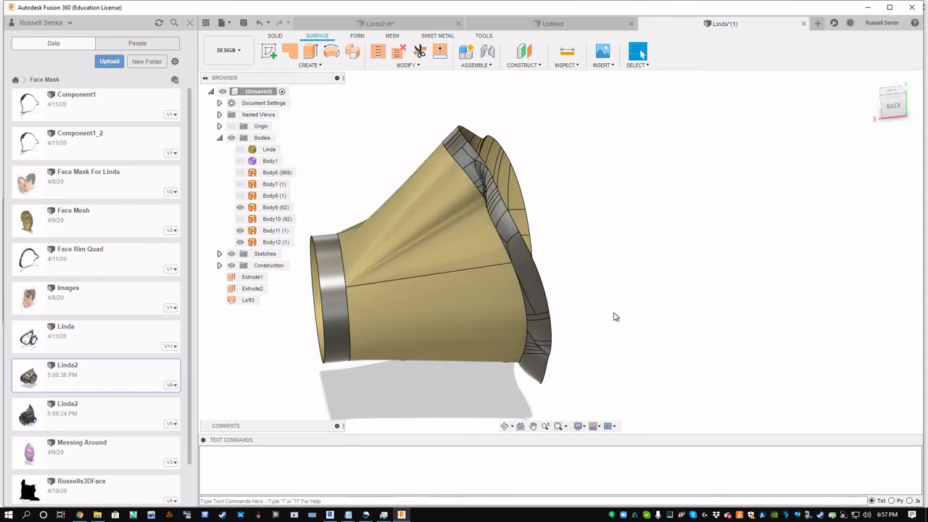
{"action": "key", "text": "ctrl+z"}
{"action": "scroll", "coordinate": [613, 334], "scroll_direction": "down", "scroll_amount": 3}
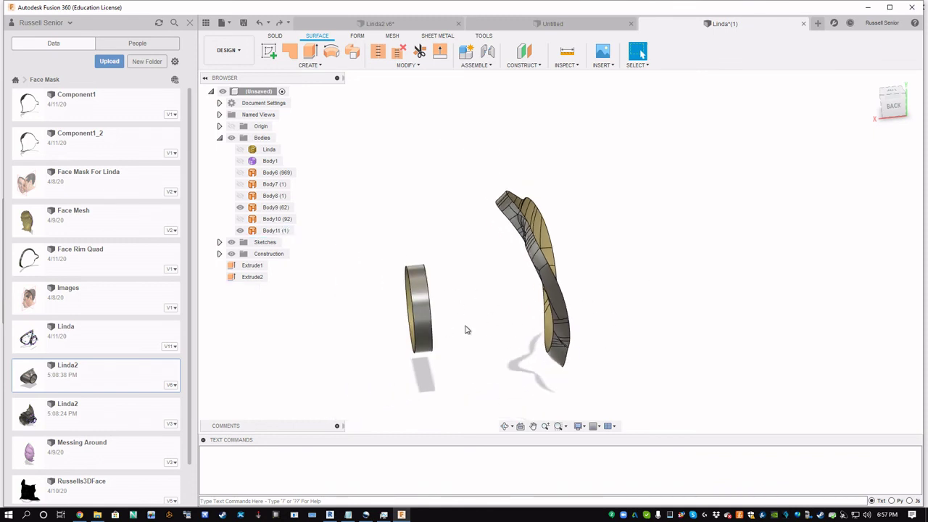
{"action": "middle_click_drag", "start_coordinate": [640, 361], "coordinate": [420, 204], "text": "shift"}
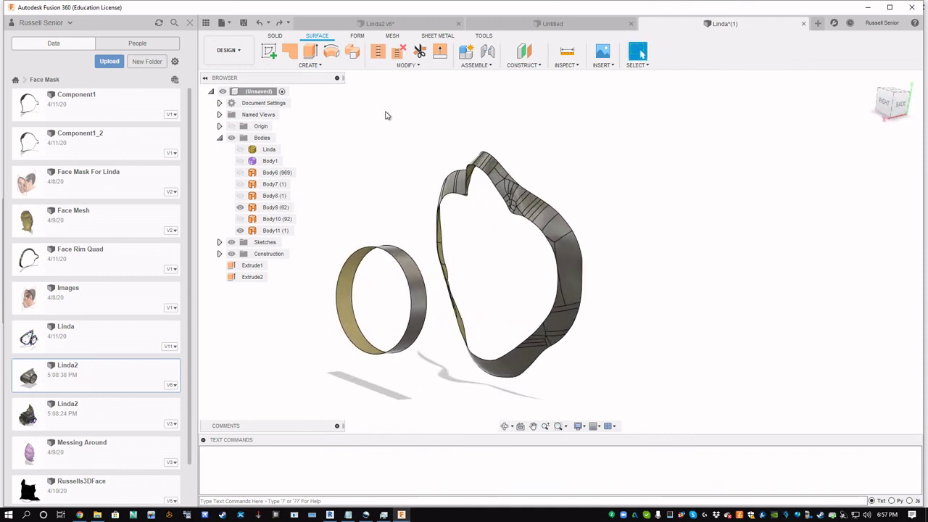
{"action": "left_click", "coordinate": [452, 206]}
{"action": "left_click", "coordinate": [520, 70]}
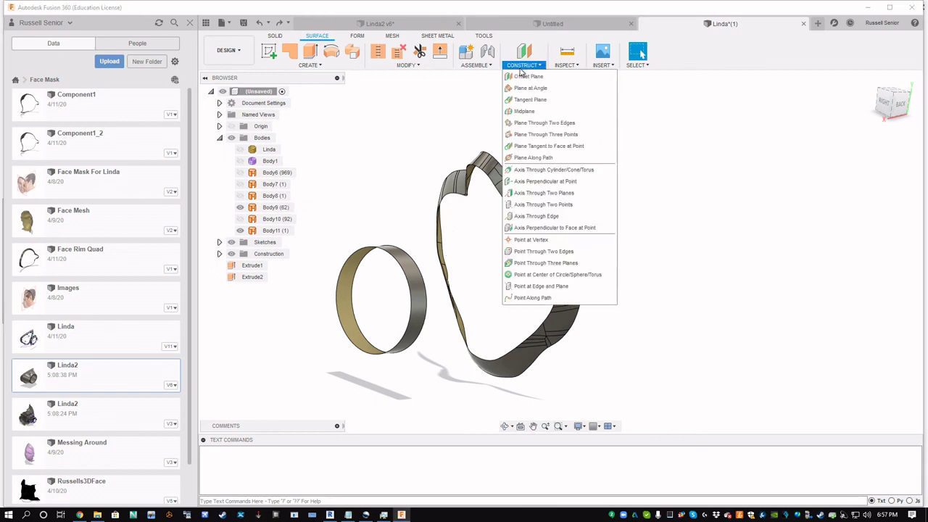
{"action": "left_click", "coordinate": [514, 239]}
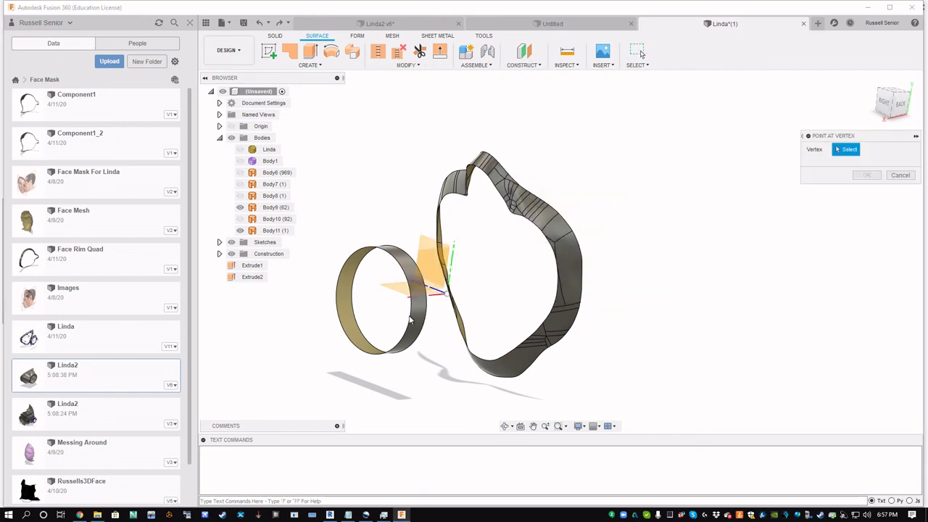
{"action": "middle_click_drag", "start_coordinate": [409, 320], "coordinate": [467, 327], "text": "shift"}
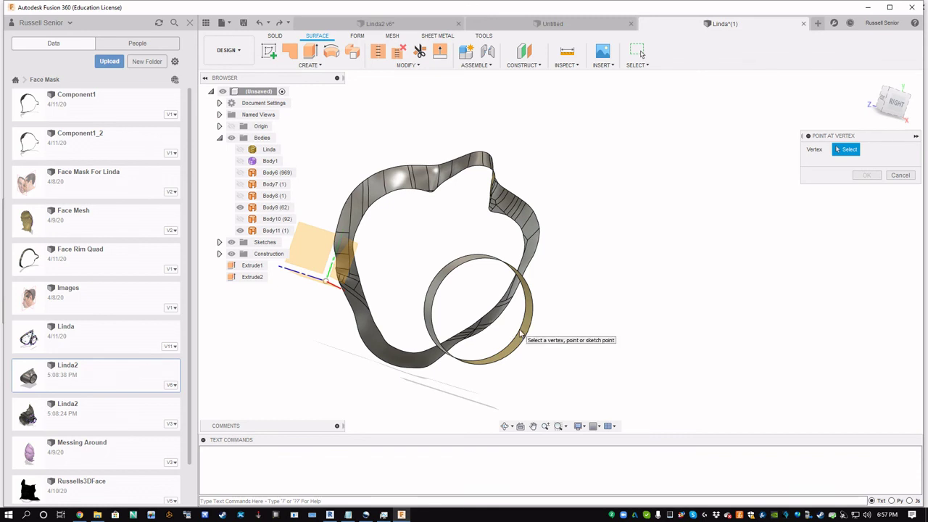
{"action": "scroll", "coordinate": [520, 333], "scroll_direction": "up", "scroll_amount": 3}
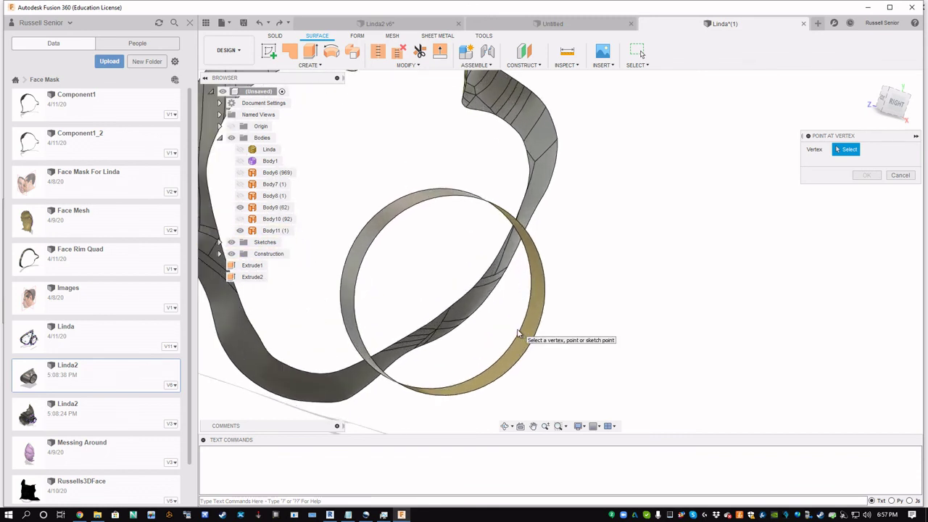
{"action": "left_click", "coordinate": [891, 177]}
Create a construction point at the center of the ring's circular edge that faces away from the rim band.
{"action": "left_click", "coordinate": [521, 65]}
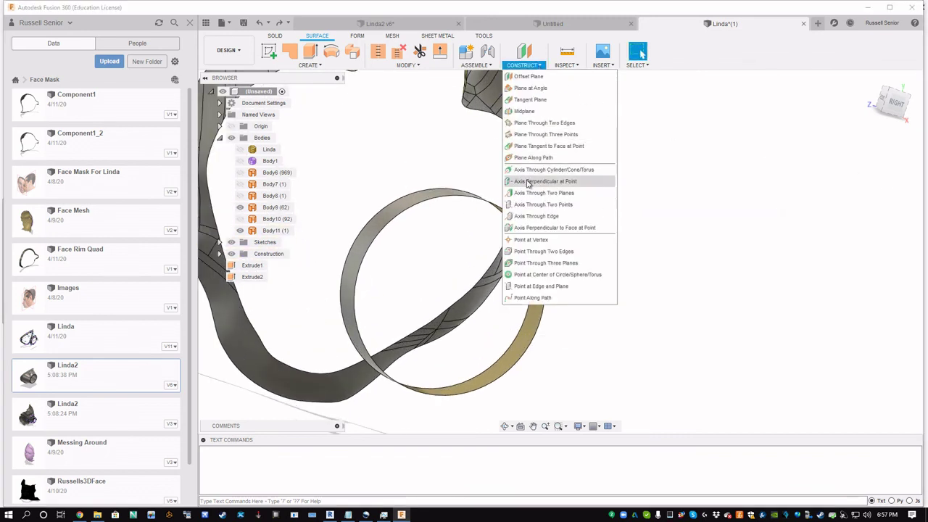
{"action": "left_click", "coordinate": [528, 274]}
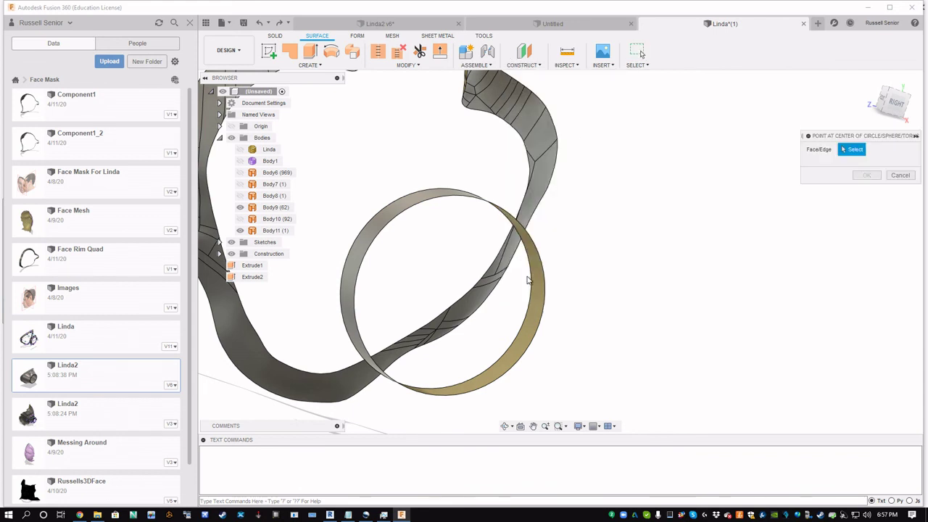
{"action": "left_click", "coordinate": [543, 295]}
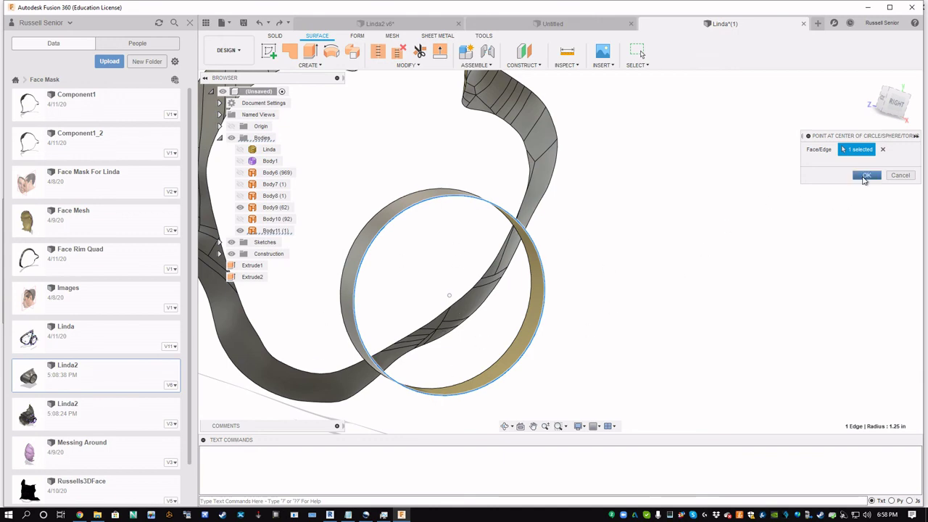
{"action": "left_click", "coordinate": [865, 176]}
{"action": "key", "text": "F6"}
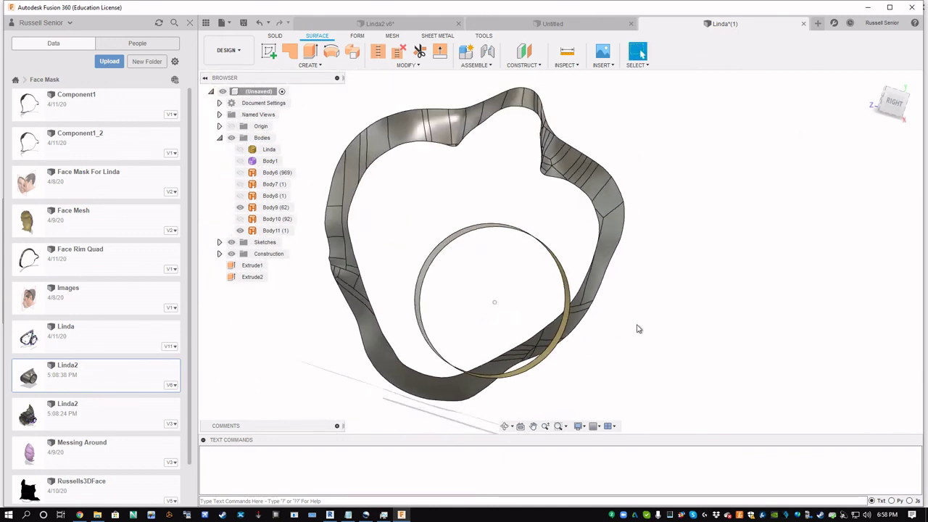
Create a construction plane offset from the XY plane, with its extent set To Object at the ring's center point.
{"action": "left_click", "coordinate": [522, 53]}
{"action": "middle_click_drag", "start_coordinate": [429, 297], "coordinate": [454, 310], "text": "shift"}
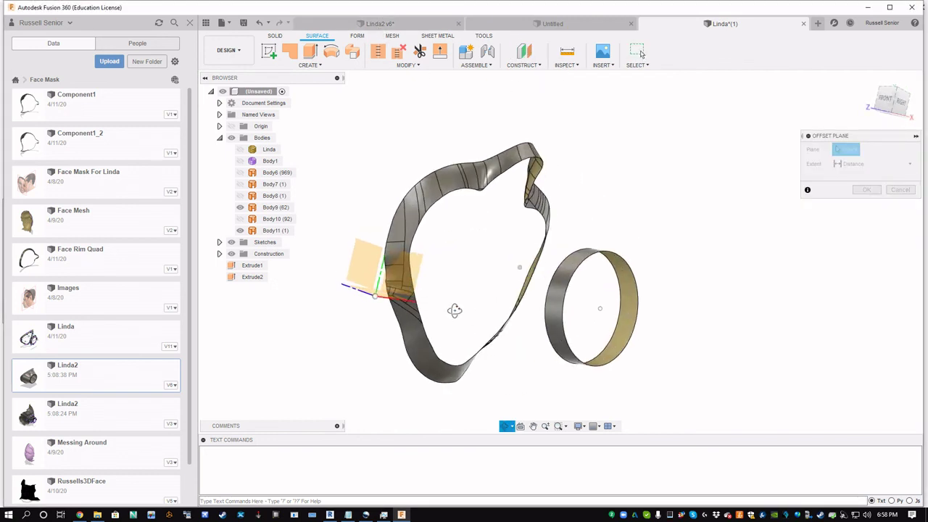
{"action": "left_click", "coordinate": [407, 277]}
{"action": "middle_click_drag", "start_coordinate": [525, 355], "coordinate": [494, 350], "text": "shift"}
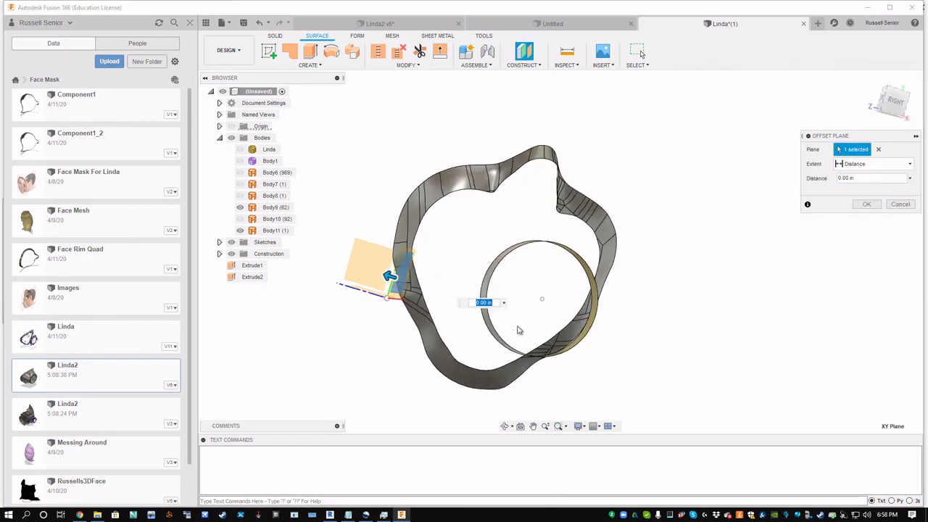
{"action": "left_click", "coordinate": [873, 164]}
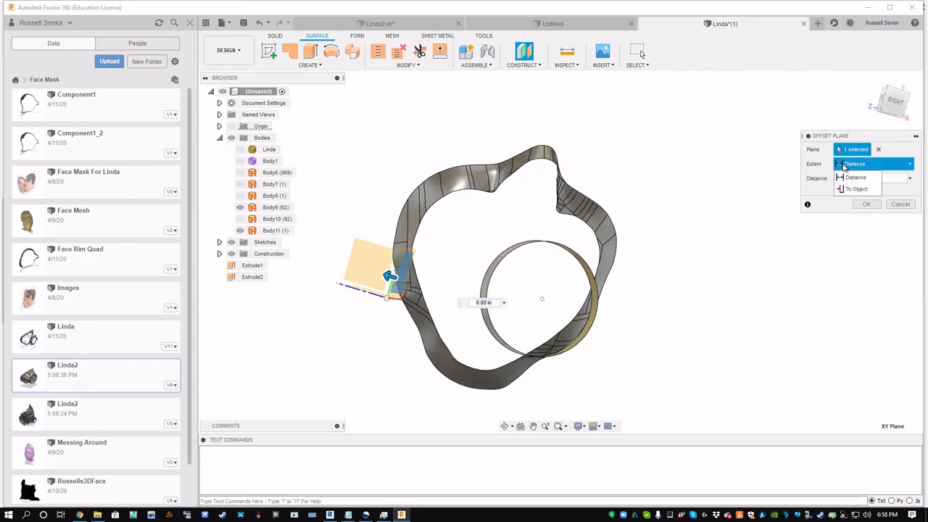
{"action": "left_click", "coordinate": [855, 189]}
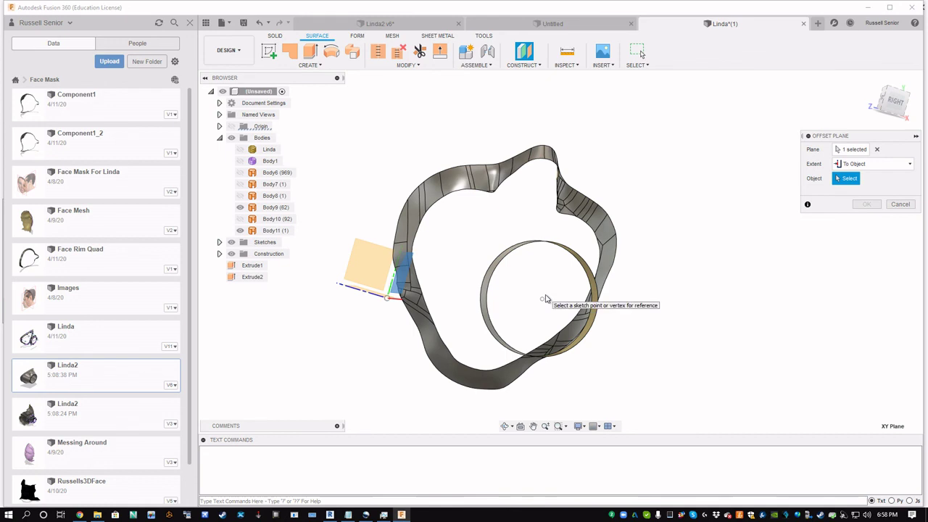
{"action": "left_click", "coordinate": [544, 302]}
{"action": "middle_click_drag", "start_coordinate": [619, 331], "coordinate": [616, 328], "text": "shift"}
{"action": "left_click", "coordinate": [867, 219]}
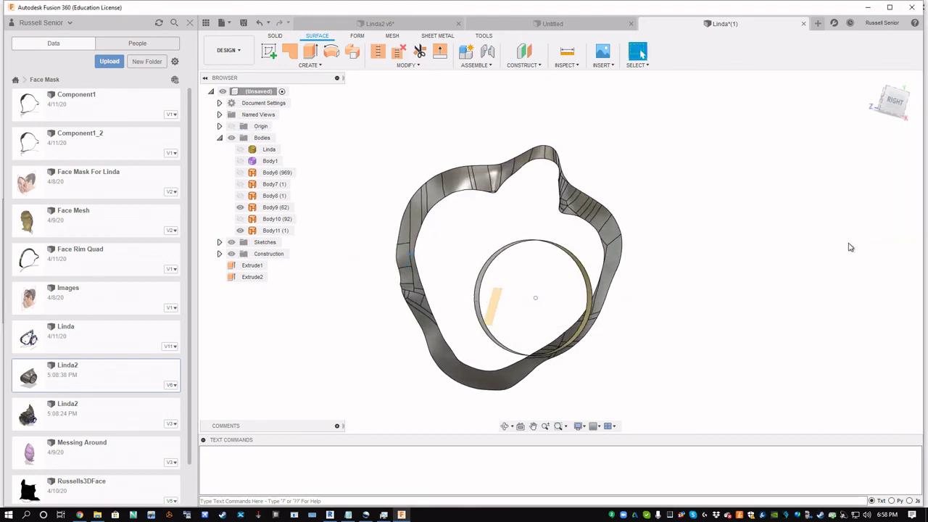
{"action": "middle_click_drag", "start_coordinate": [810, 288], "coordinate": [522, 358], "text": "shift"}
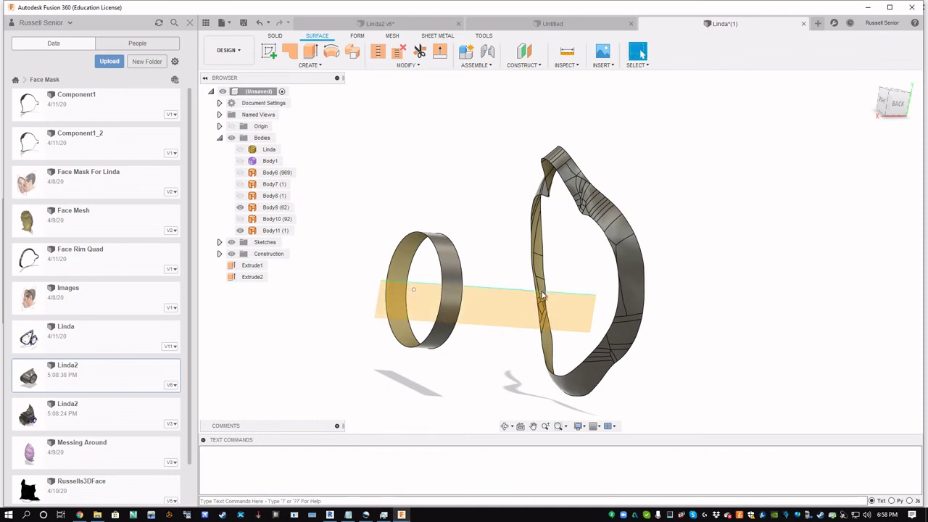
{"action": "middle_click_drag", "start_coordinate": [542, 295], "coordinate": [695, 333], "text": "shift"}
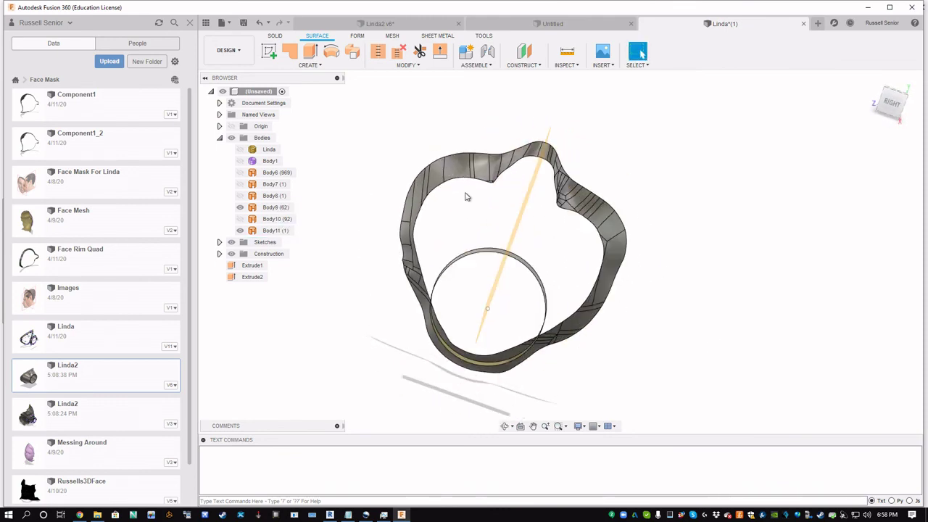
Create a horizontal construction plane offset from the XZ plane, with its extent set To Object at the ring's center point.
{"action": "left_click", "coordinate": [523, 52]}
{"action": "middle_click_drag", "start_coordinate": [360, 377], "coordinate": [371, 387], "text": "shift"}
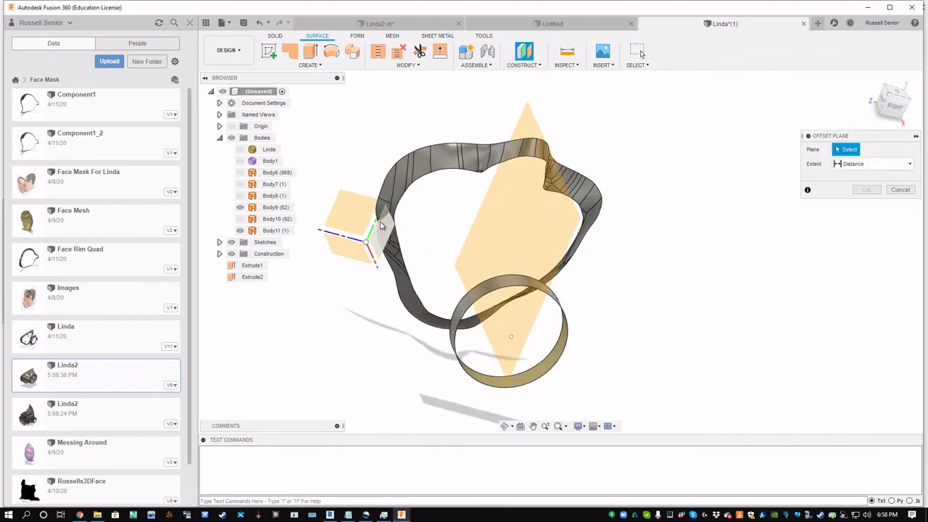
{"action": "left_click", "coordinate": [344, 252]}
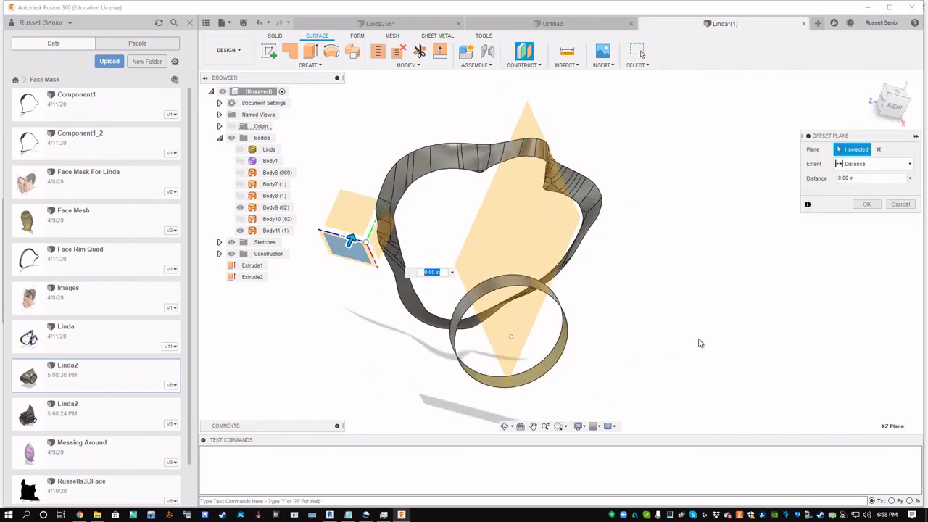
{"action": "left_click", "coordinate": [870, 164]}
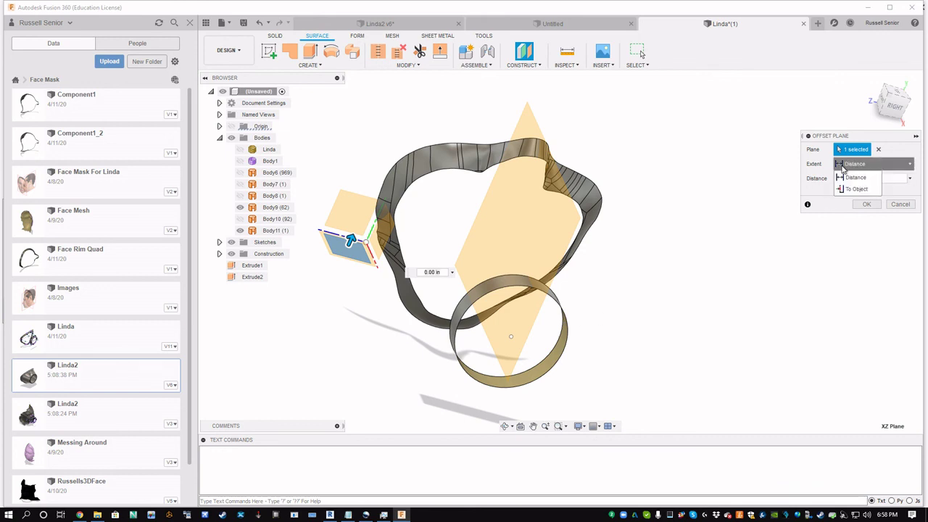
{"action": "left_click", "coordinate": [854, 179]}
{"action": "left_click", "coordinate": [866, 164]}
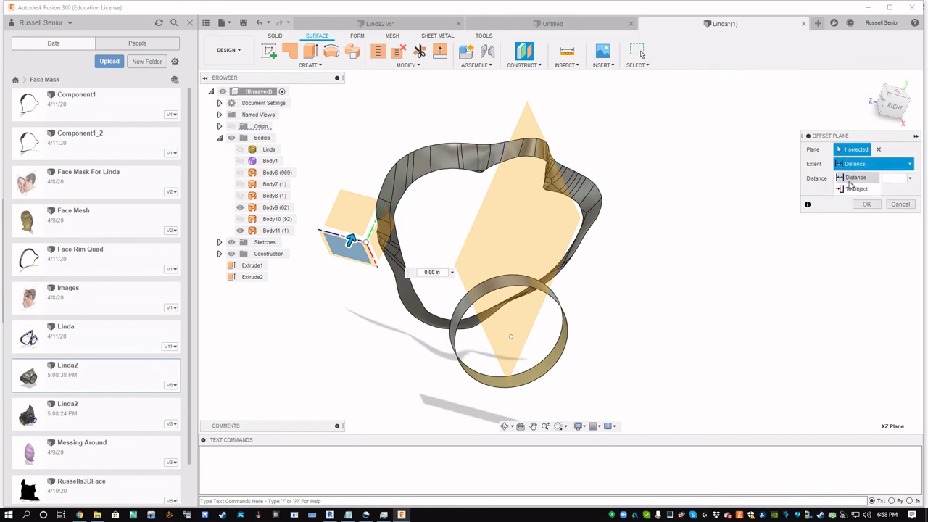
{"action": "left_click", "coordinate": [847, 190]}
{"action": "middle_click_drag", "start_coordinate": [630, 355], "coordinate": [505, 410], "text": "shift"}
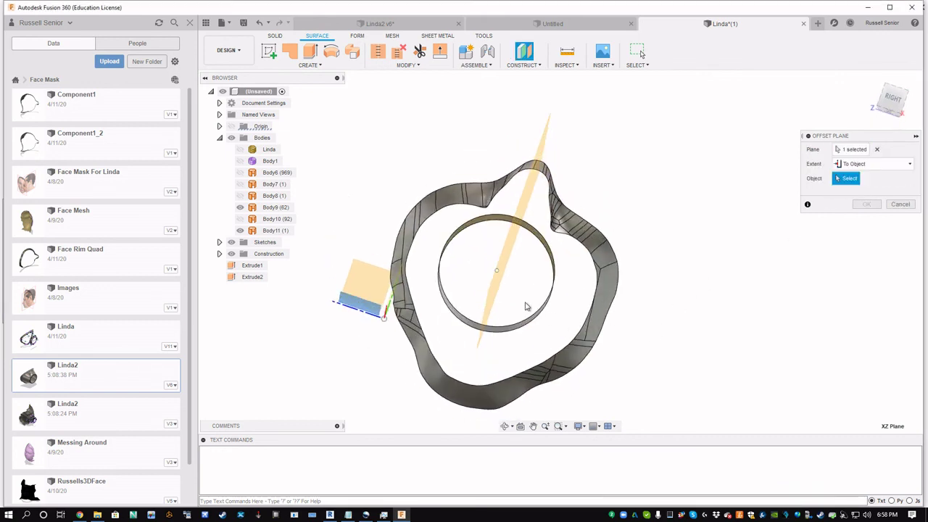
{"action": "left_click", "coordinate": [497, 273]}
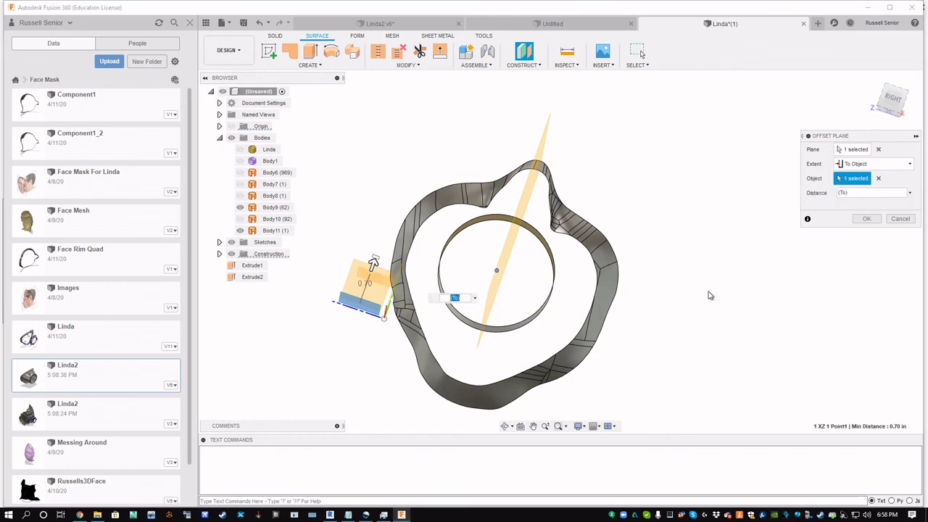
{"action": "middle_click_drag", "start_coordinate": [709, 295], "coordinate": [734, 298], "text": "shift"}
{"action": "left_click", "coordinate": [866, 218]}
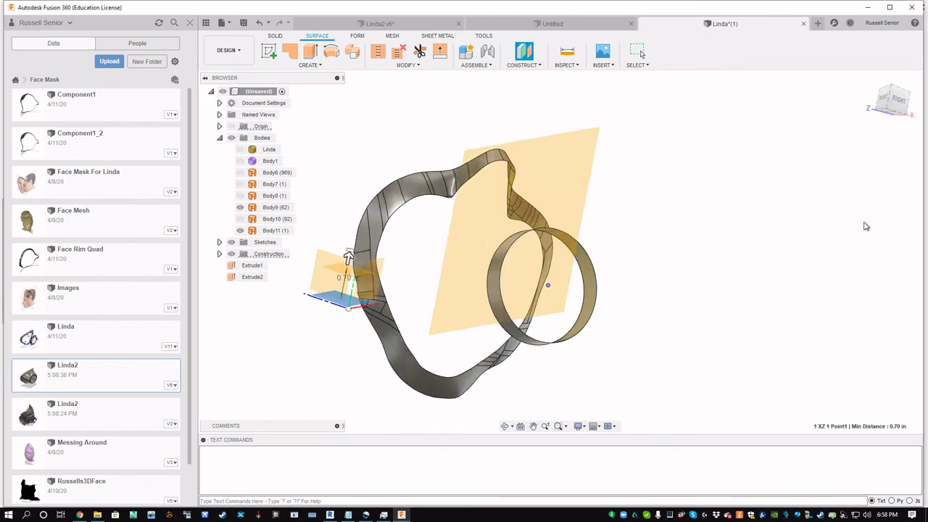
{"action": "middle_click_drag", "start_coordinate": [420, 348], "coordinate": [394, 325], "text": "shift"}
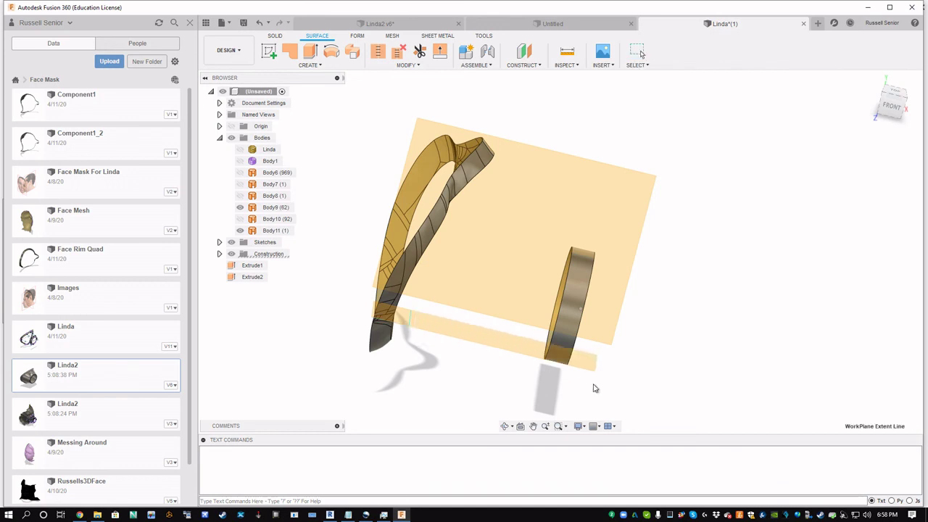
{"action": "middle_click_drag", "start_coordinate": [522, 342], "coordinate": [511, 361], "text": "shift"}
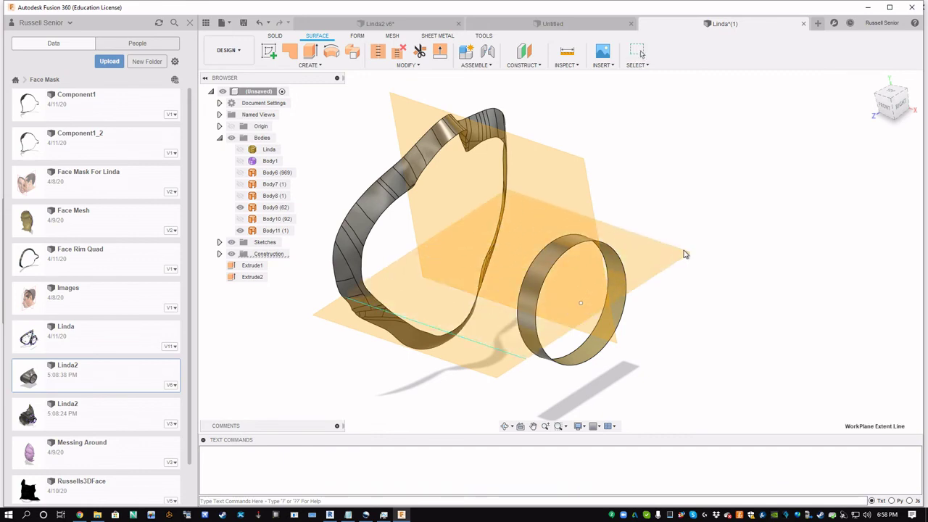
{"action": "mouse_move", "coordinate": [701, 342]}
{"action": "middle_mouse_down", "text": "shift"}
{"action": "mouse_move", "coordinate": [638, 321]}
{"action": "mouse_move", "coordinate": [663, 312]}
{"action": "mouse_move", "coordinate": [662, 374]}
{"action": "mouse_move", "coordinate": [642, 319]}
{"action": "mouse_move", "coordinate": [697, 334]}
{"action": "middle_mouse_up", "text": "shift"}
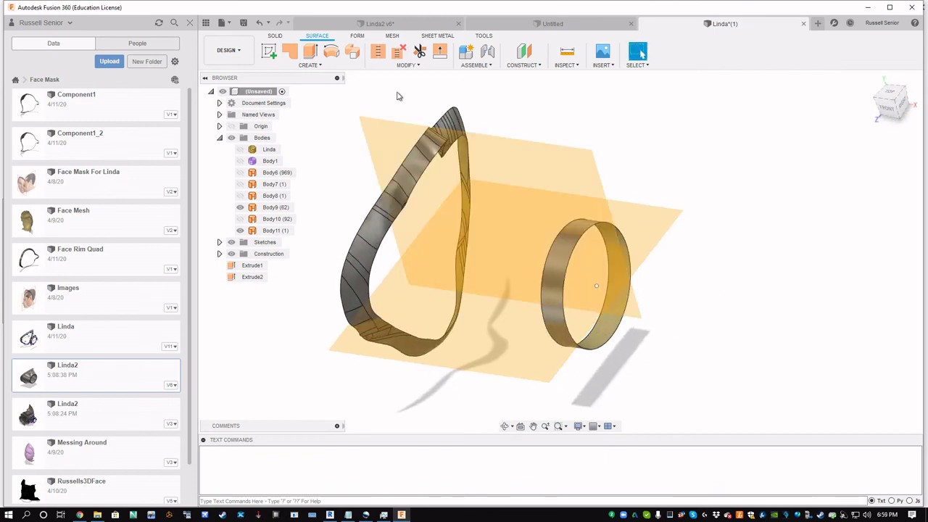
{"action": "left_click", "coordinate": [269, 51]}
{"action": "left_click", "coordinate": [488, 177]}
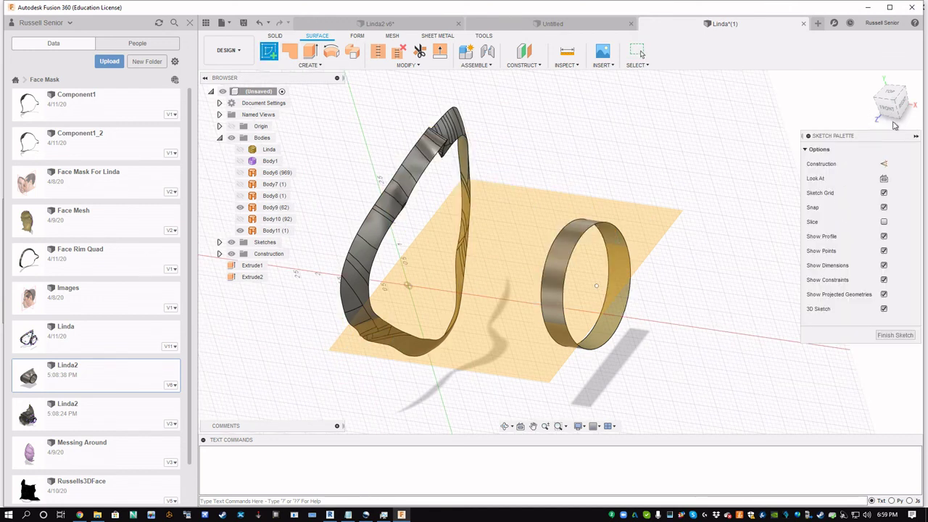
{"action": "left_click", "coordinate": [887, 337]}
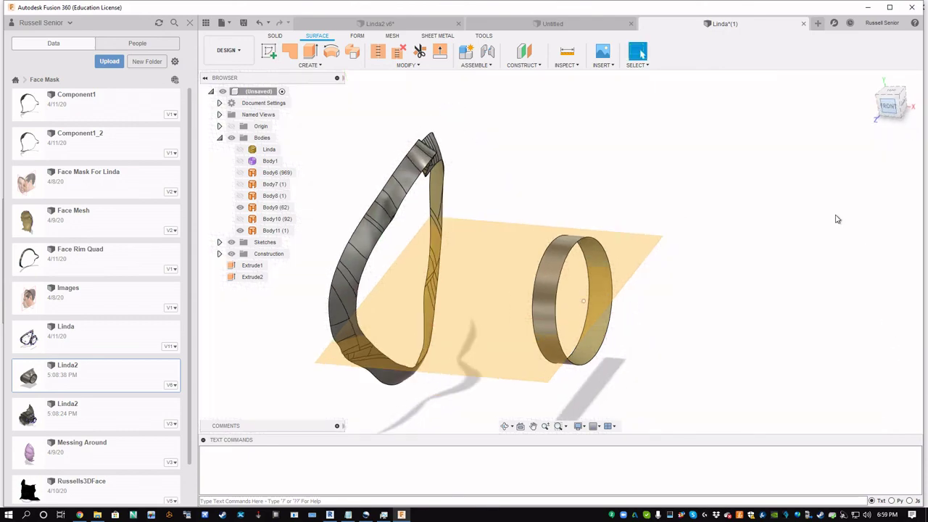
Show Plane3, the vertical offset plane through the ring's center point, and start a new sketch on it.
{"action": "left_click", "coordinate": [270, 50]}
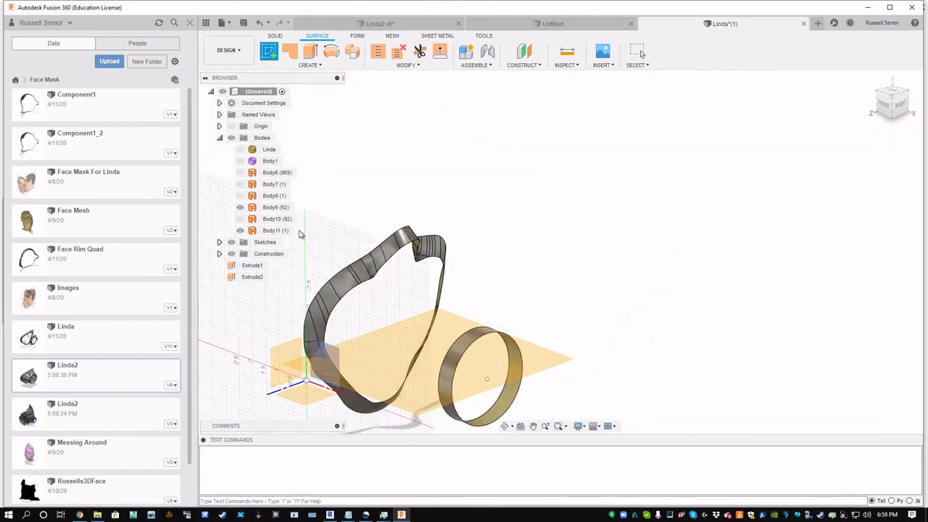
{"action": "left_click", "coordinate": [220, 254]}
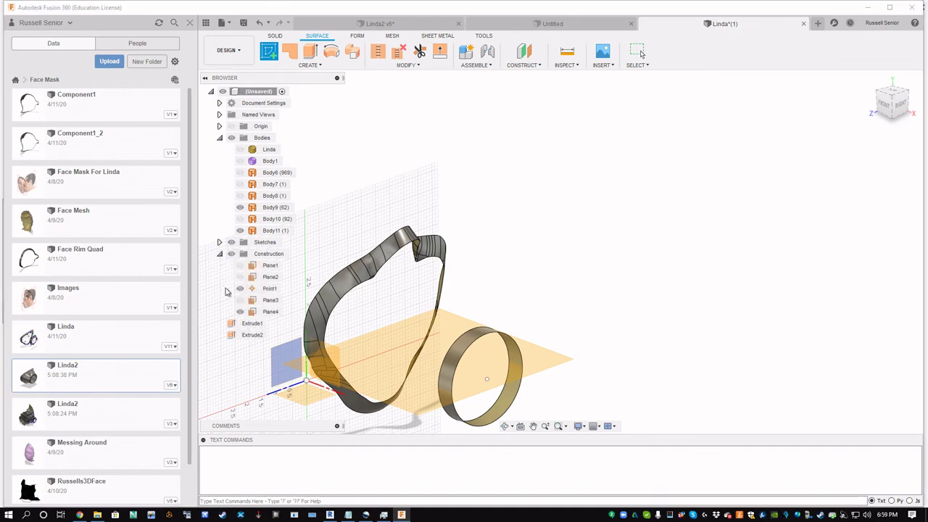
{"action": "left_click", "coordinate": [242, 303]}
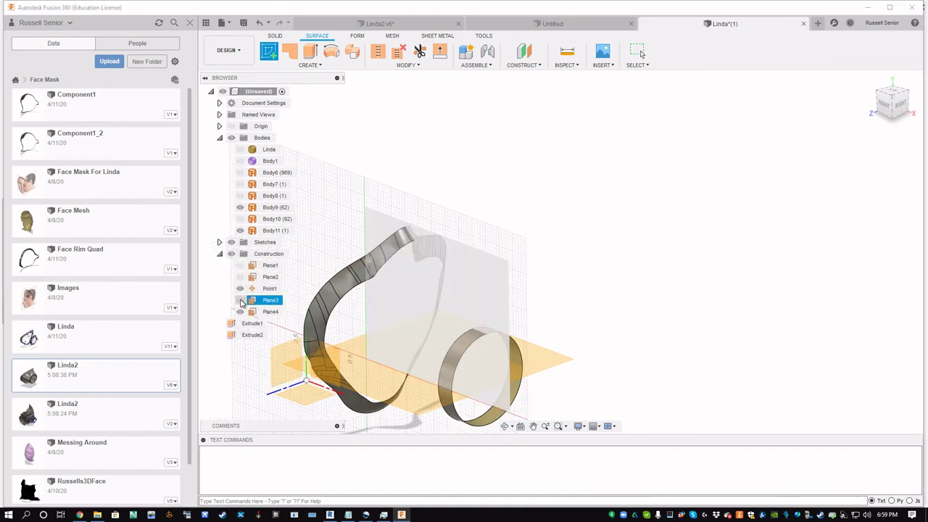
{"action": "left_click", "coordinate": [457, 280]}
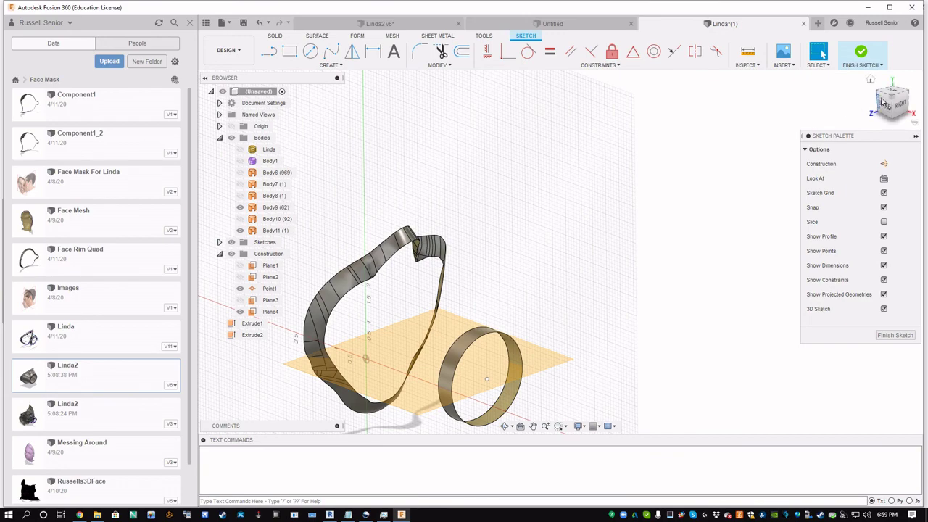
{"action": "left_click", "coordinate": [883, 102]}
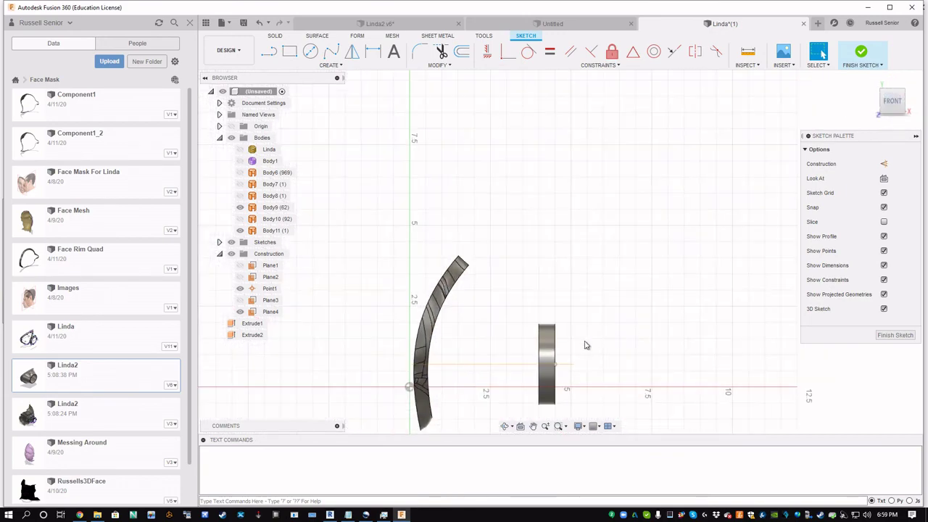
{"action": "middle_click_drag", "start_coordinate": [586, 343], "coordinate": [590, 278]}
{"action": "scroll", "coordinate": [584, 257], "scroll_direction": "up", "scroll_amount": 4}
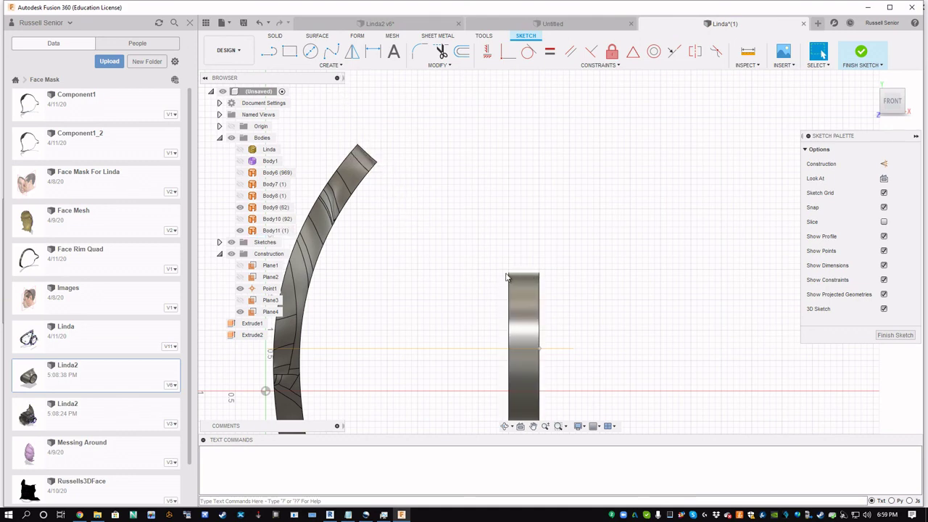
{"action": "mouse_move", "coordinate": [474, 190]}
{"action": "middle_mouse_down", "text": "shift"}
{"action": "mouse_move", "coordinate": [462, 186]}
{"action": "mouse_move", "coordinate": [458, 210]}
{"action": "mouse_move", "coordinate": [313, 212]}
{"action": "middle_mouse_up", "text": "shift"}
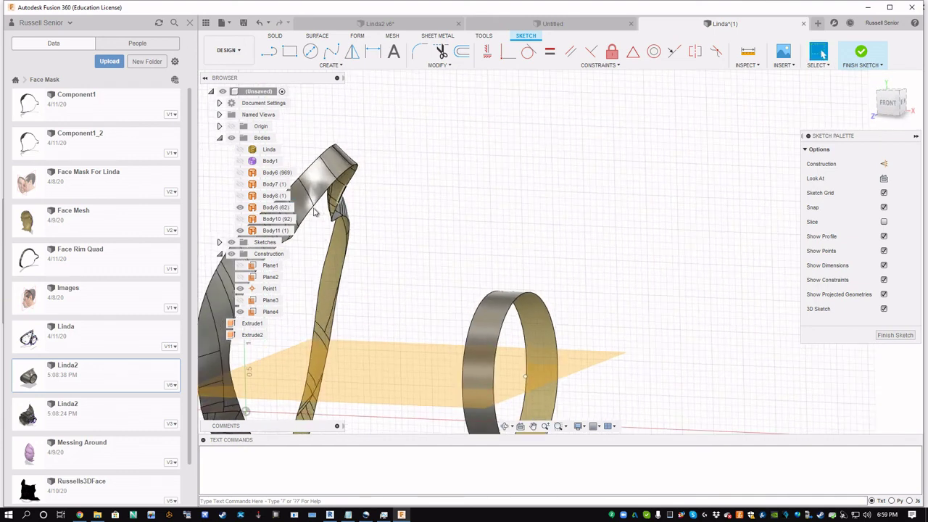
Intersect the rim band and filter ring bodies with the sketch plane, using the Bodies selection filter.
{"action": "left_click", "coordinate": [373, 65]}
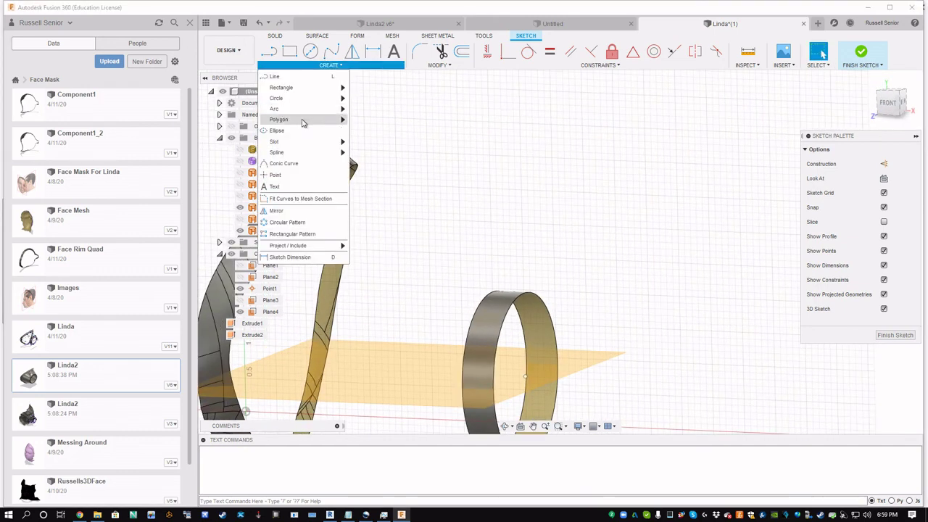
{"action": "mouse_move", "coordinate": [319, 245]}
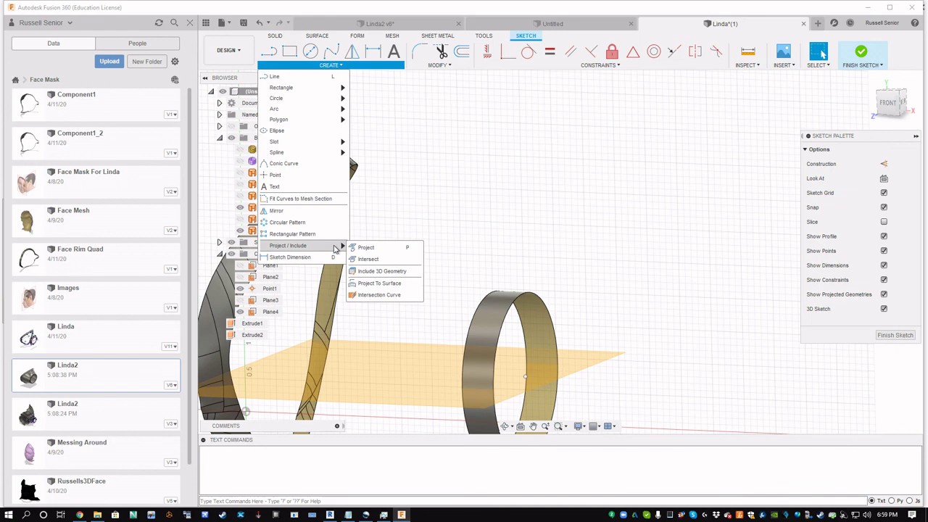
{"action": "left_click", "coordinate": [378, 260]}
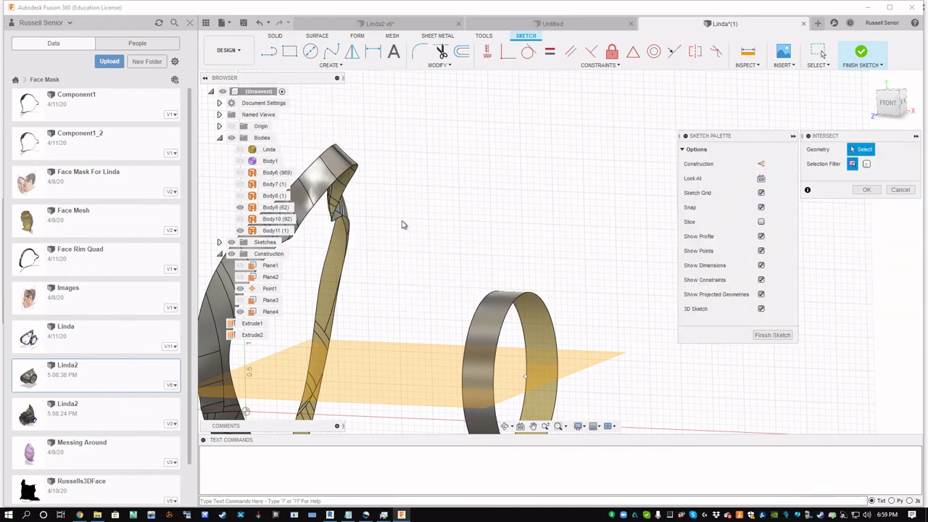
{"action": "middle_click_drag", "start_coordinate": [404, 224], "coordinate": [427, 239], "text": "shift"}
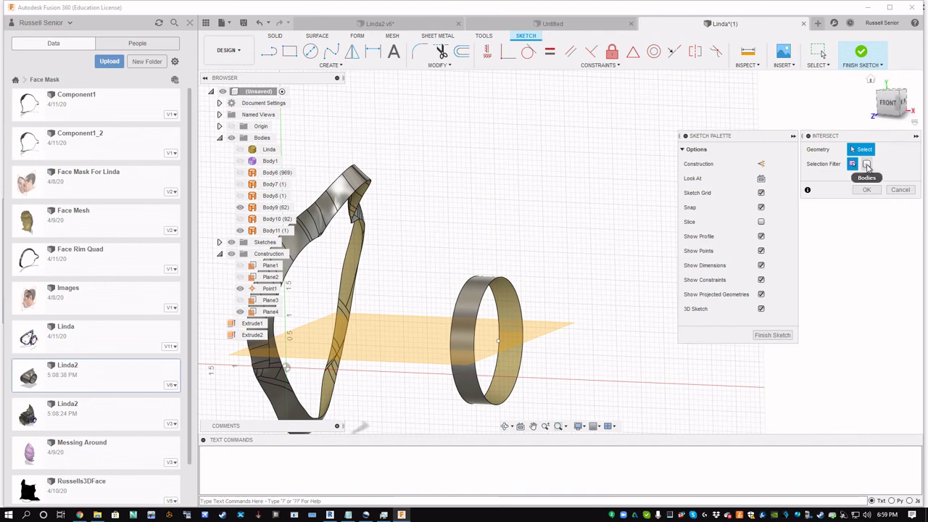
{"action": "left_click", "coordinate": [867, 165]}
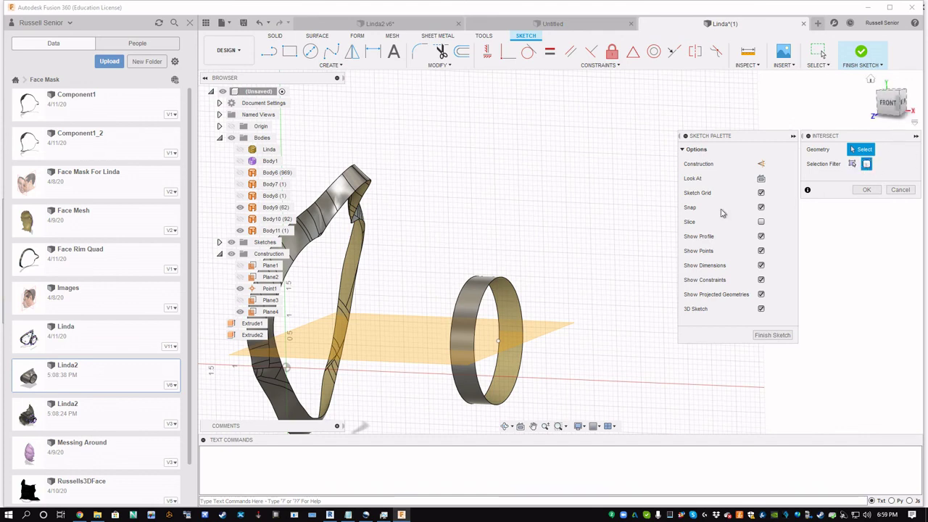
{"action": "left_click", "coordinate": [341, 192]}
{"action": "left_click", "coordinate": [516, 308]}
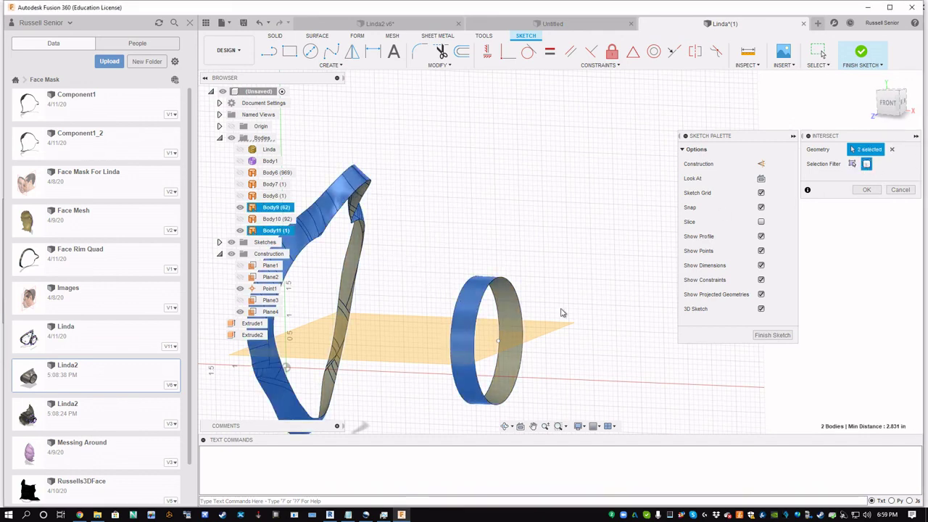
{"action": "left_click", "coordinate": [867, 190]}
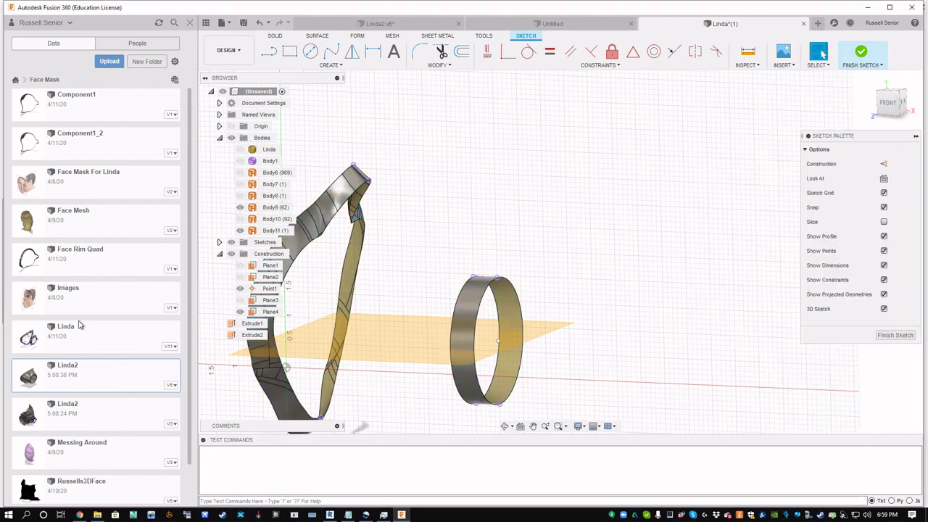
Hide the rim band and ring bodies, and draw a three-point fit point spline from the upper rim section line to the ring's upper section line.
{"action": "left_click", "coordinate": [240, 207]}
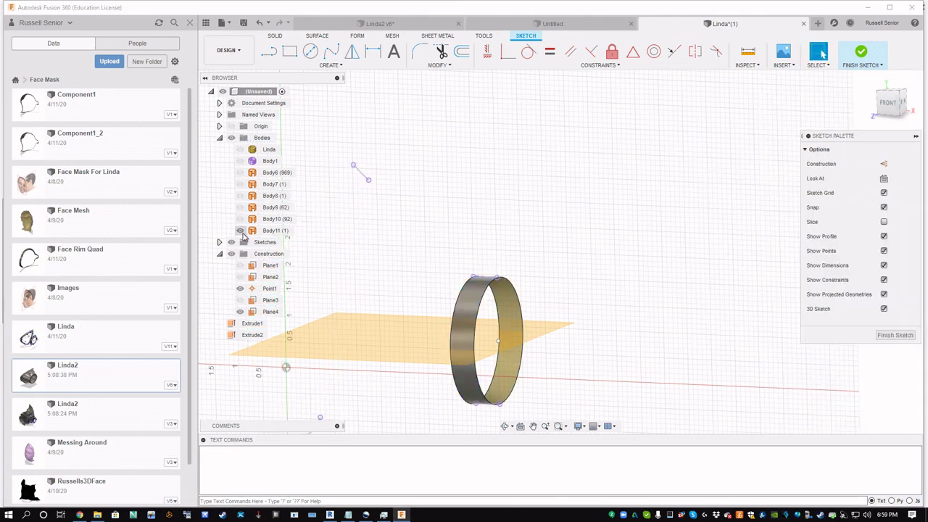
{"action": "left_click", "coordinate": [240, 230]}
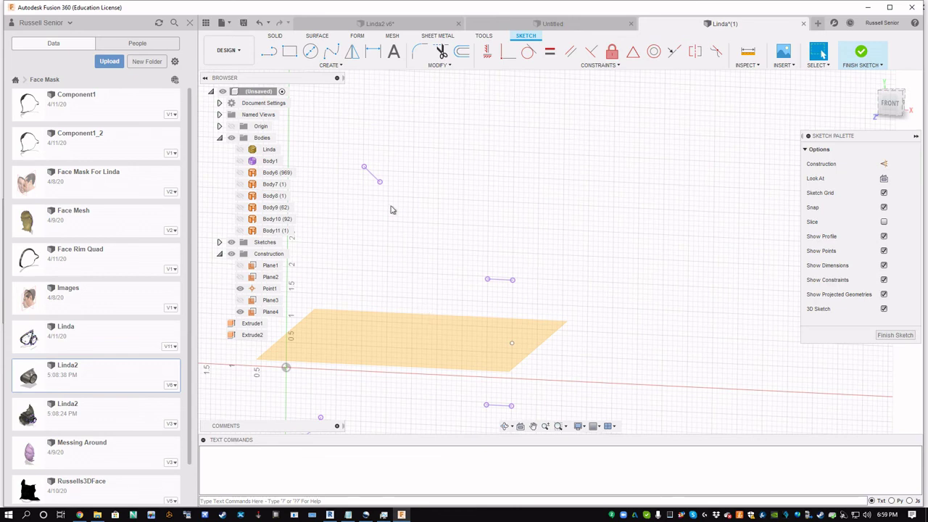
{"action": "left_click", "coordinate": [330, 52]}
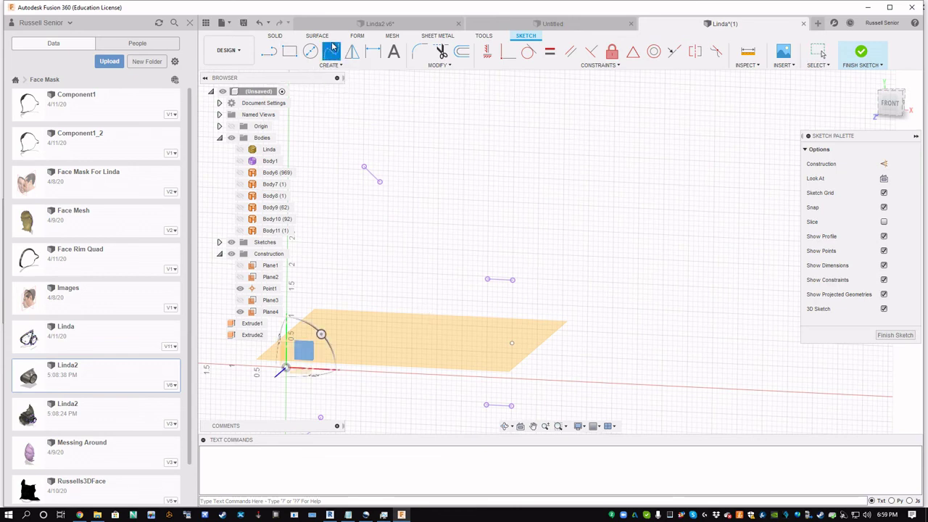
{"action": "left_click", "coordinate": [379, 182]}
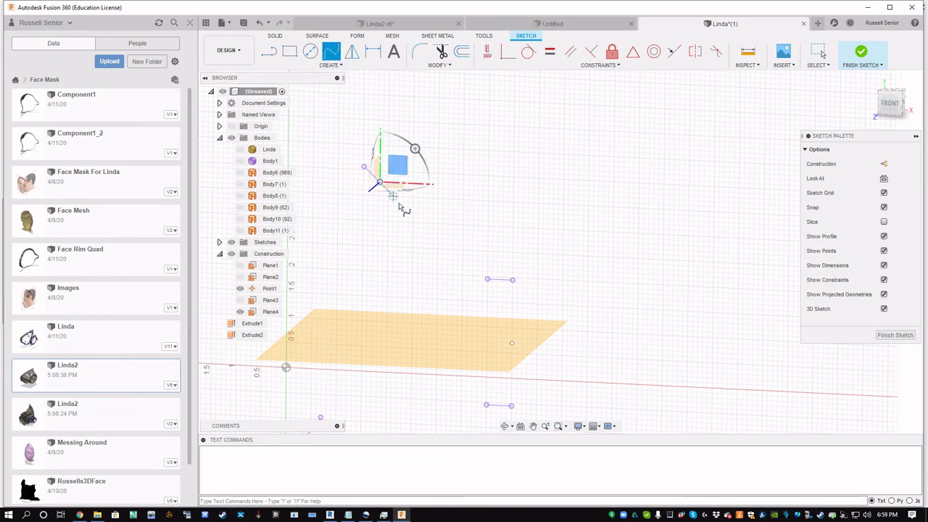
{"action": "left_click", "coordinate": [443, 205]}
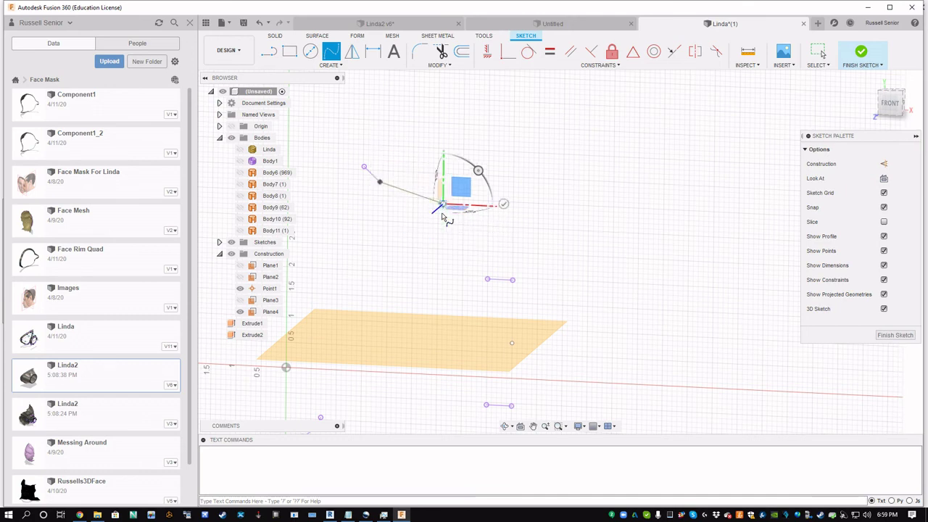
{"action": "left_click", "coordinate": [485, 280]}
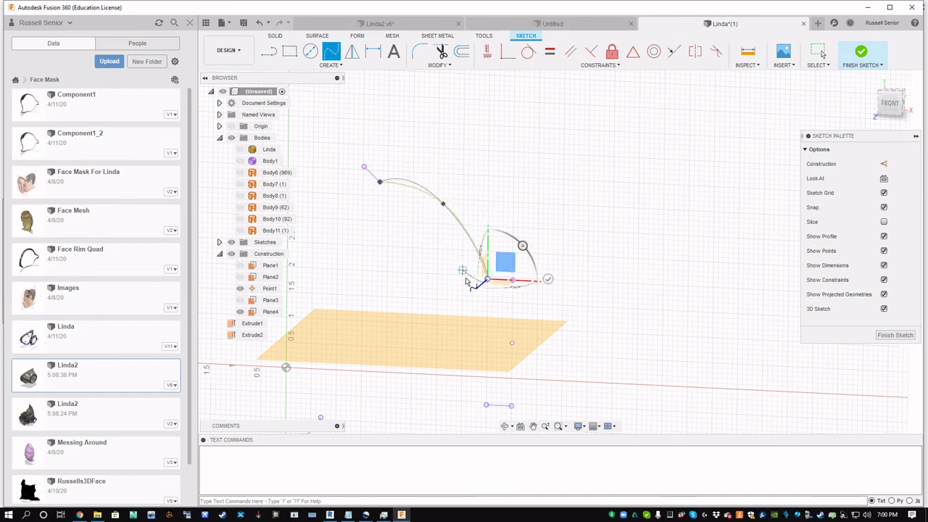
{"action": "left_click", "coordinate": [548, 280]}
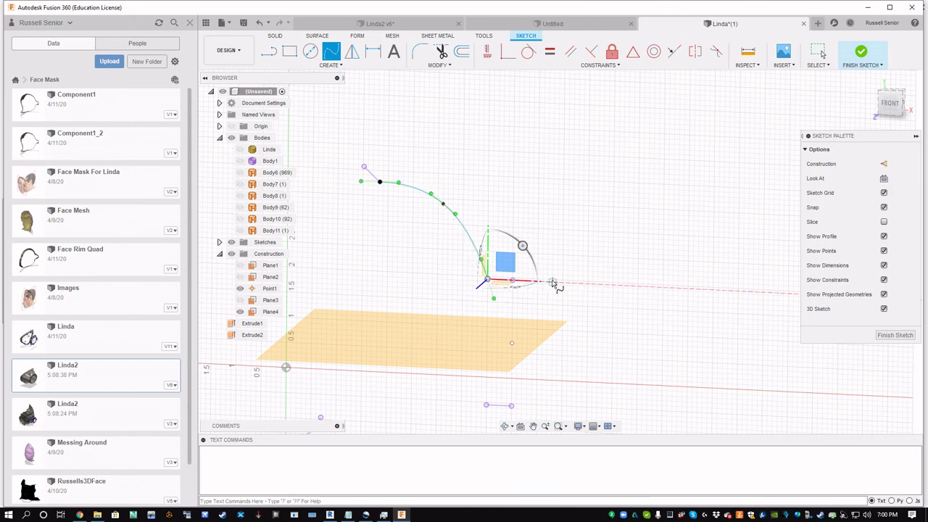
Align the spline's tangent handle at the ring end with the ring's upper section line.
{"action": "scroll", "coordinate": [500, 300], "scroll_direction": "up", "scroll_amount": 3}
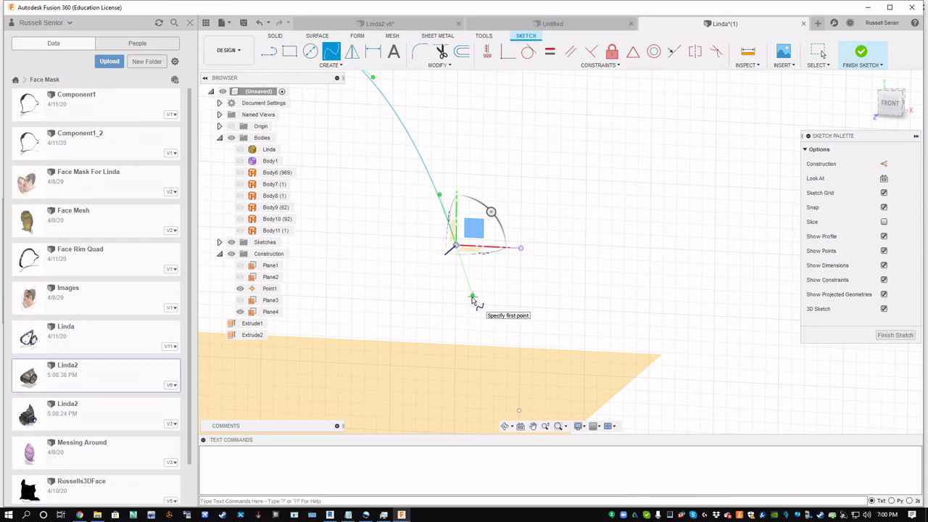
{"action": "key", "text": "Escape"}
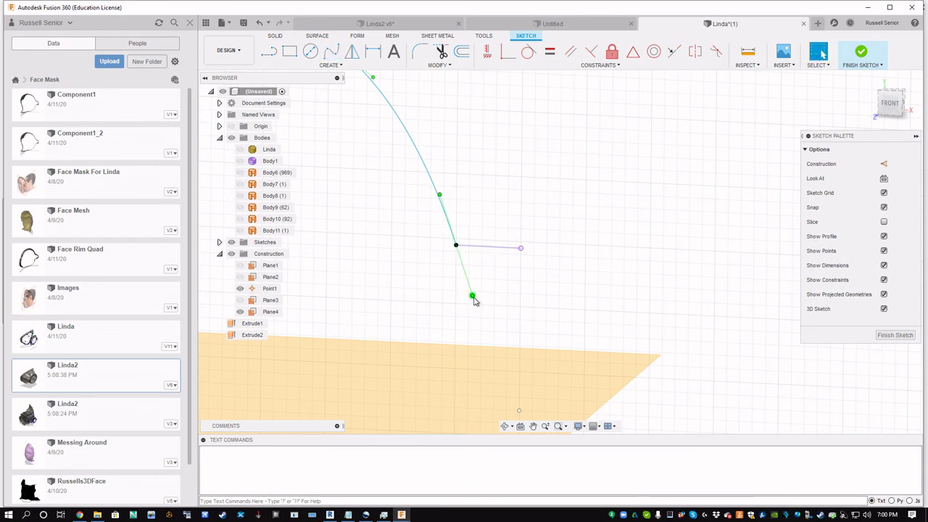
{"action": "left_click_drag", "start_coordinate": [474, 297], "coordinate": [509, 249]}
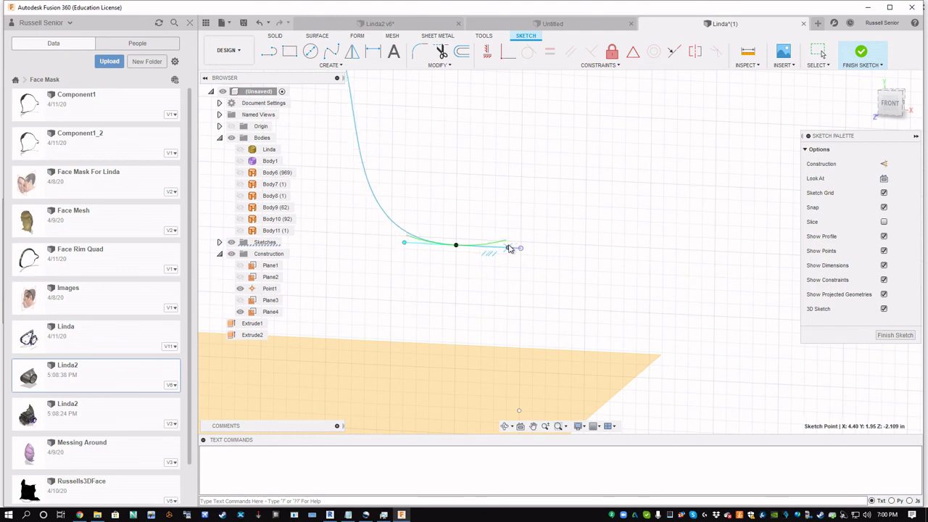
{"action": "scroll", "coordinate": [500, 321], "scroll_direction": "down", "scroll_amount": 5}
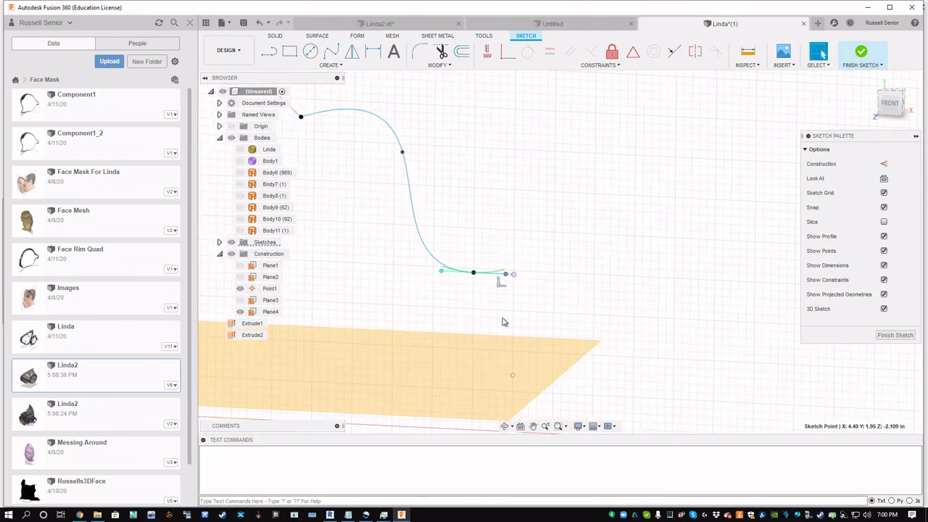
{"action": "middle_click_drag", "start_coordinate": [372, 203], "coordinate": [431, 217]}
{"action": "scroll", "coordinate": [445, 218], "scroll_direction": "down", "scroll_amount": 4}
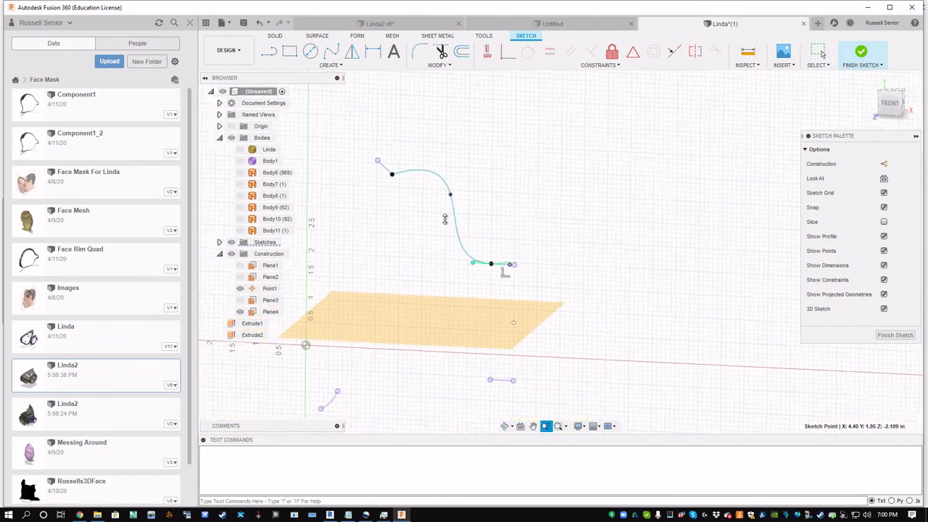
Align the spline's tangent handle at the rim end with the upper rim section line.
{"action": "scroll", "coordinate": [417, 186], "scroll_direction": "up", "scroll_amount": 5}
{"action": "left_click", "coordinate": [412, 187]}
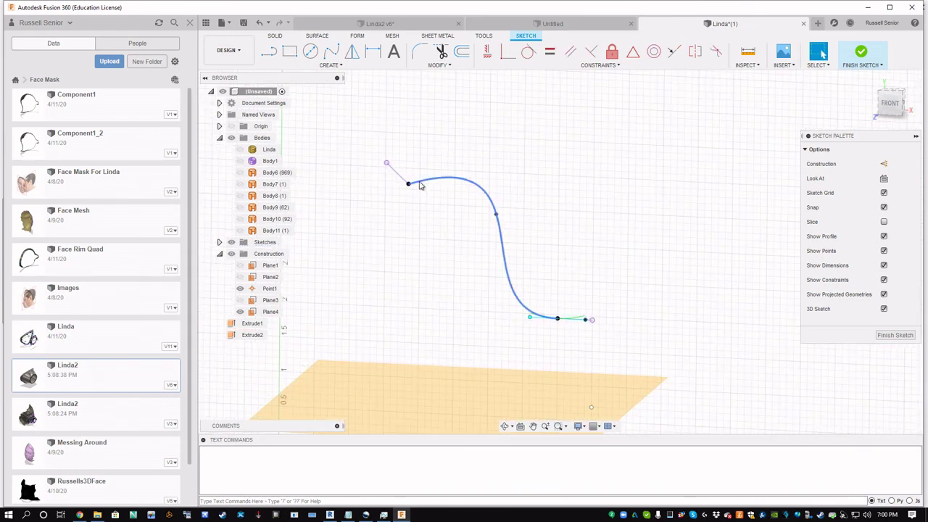
{"action": "left_click_drag", "start_coordinate": [390, 196], "coordinate": [396, 175]}
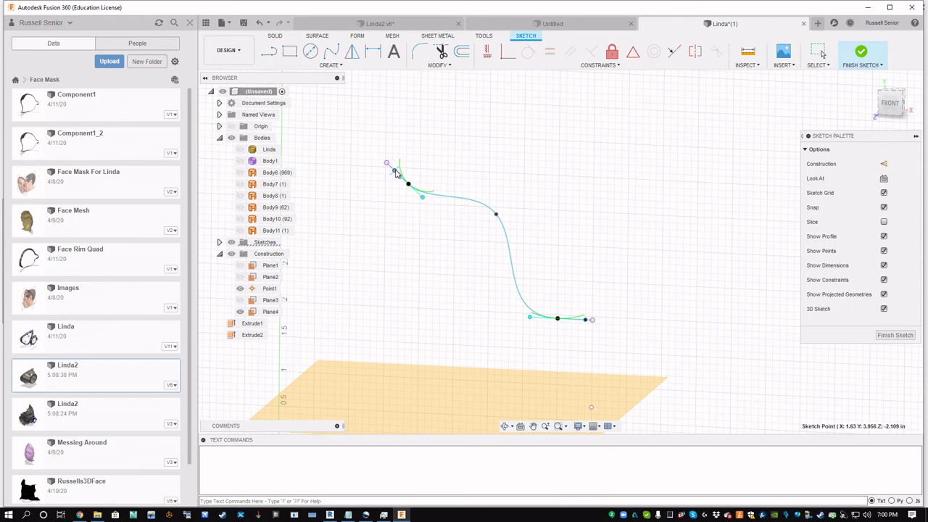
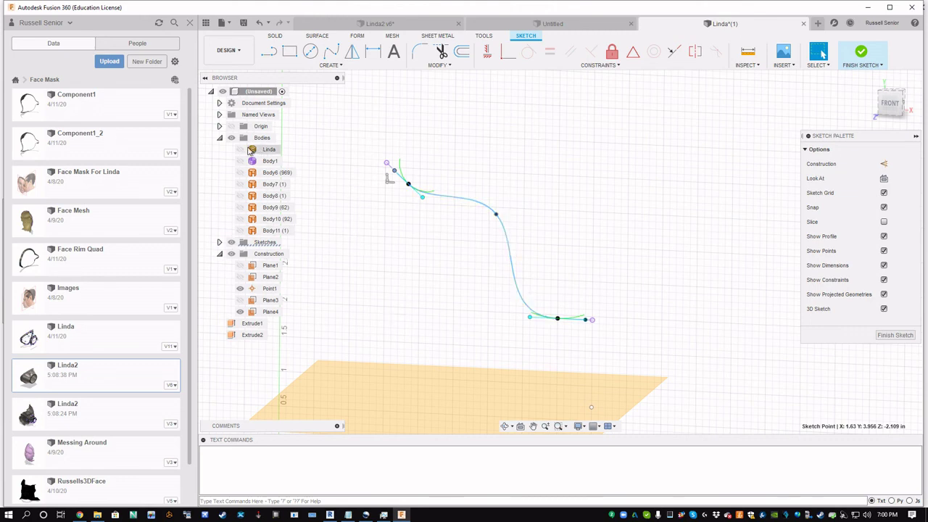
Show the face mesh, move the spline's middle point closer to the nose at about X 2.90, Y 3.00 in, and finish the sketch.
{"action": "left_click", "coordinate": [246, 149]}
{"action": "middle_click_drag", "start_coordinate": [367, 229], "coordinate": [445, 249], "text": "shift"}
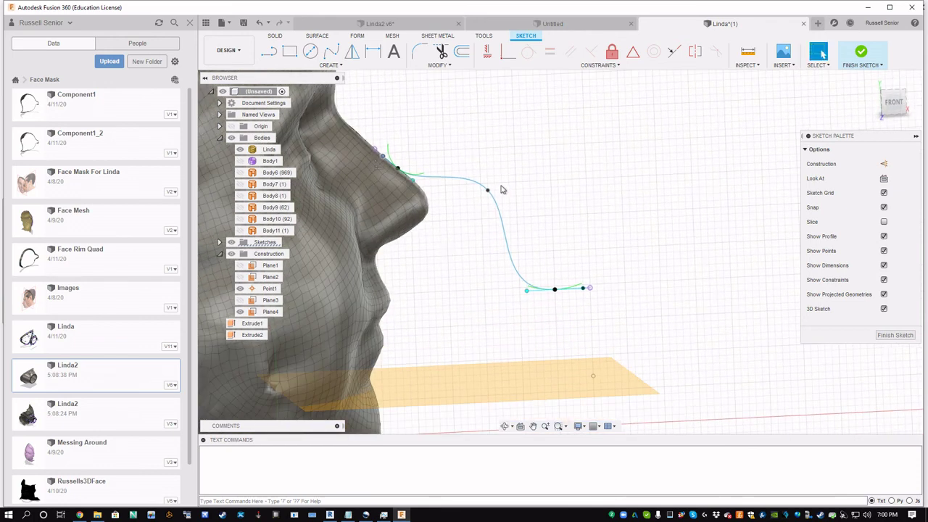
{"action": "mouse_move", "coordinate": [488, 192]}
{"action": "left_mouse_down"}
{"action": "mouse_move", "coordinate": [462, 229]}
{"action": "mouse_move", "coordinate": [478, 221]}
{"action": "left_mouse_up"}
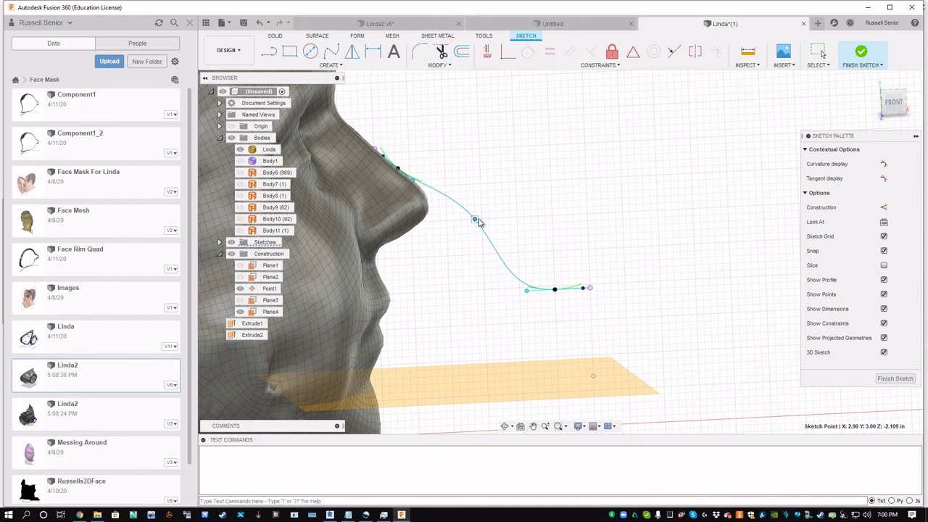
{"action": "mouse_move", "coordinate": [443, 276]}
{"action": "middle_mouse_down", "text": "shift"}
{"action": "mouse_move", "coordinate": [422, 271]}
{"action": "mouse_move", "coordinate": [432, 276]}
{"action": "middle_mouse_up", "text": "shift"}
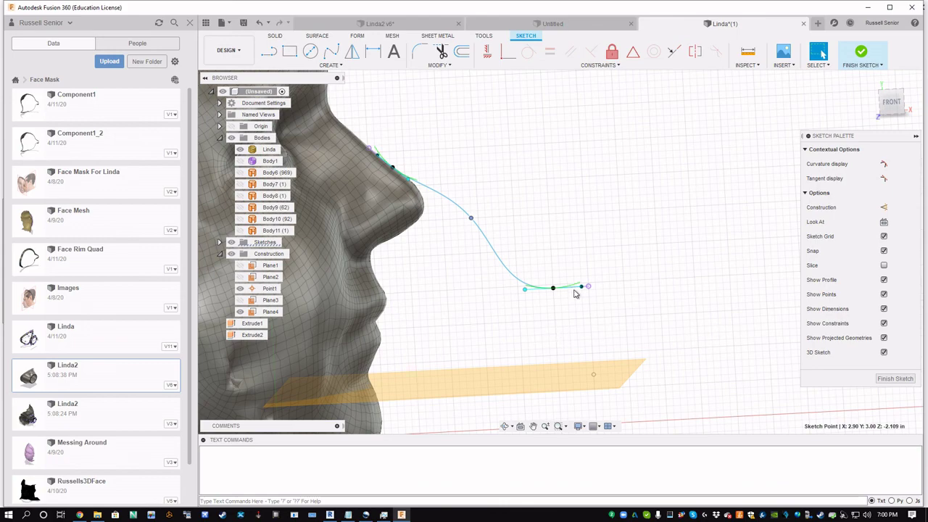
{"action": "left_click", "coordinate": [894, 377]}
Reopen Sketch4 for editing and hide the face mesh.
{"action": "mouse_move", "coordinate": [691, 371]}
{"action": "middle_mouse_down", "text": "shift"}
{"action": "mouse_move", "coordinate": [716, 352]}
{"action": "mouse_move", "coordinate": [664, 334]}
{"action": "mouse_move", "coordinate": [708, 341]}
{"action": "mouse_move", "coordinate": [714, 283]}
{"action": "mouse_move", "coordinate": [760, 225]}
{"action": "middle_mouse_up", "text": "shift"}
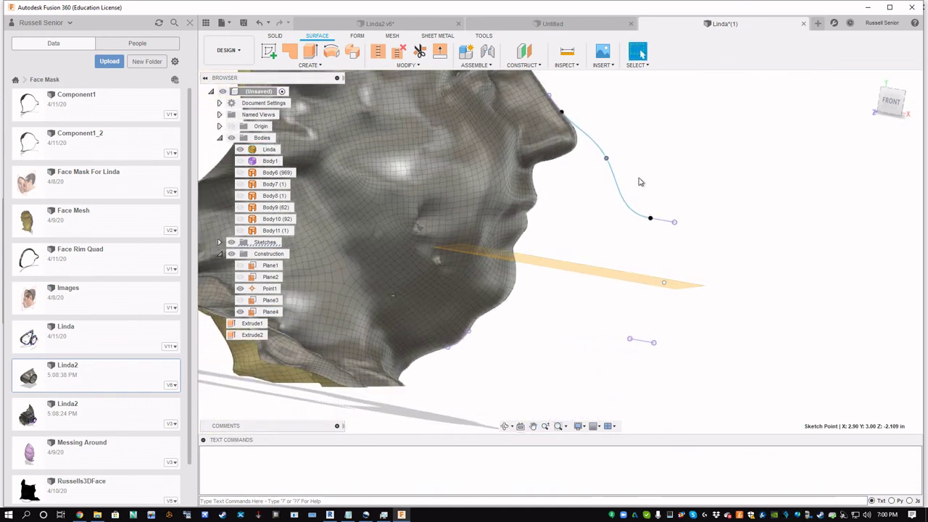
{"action": "left_click", "coordinate": [268, 149]}
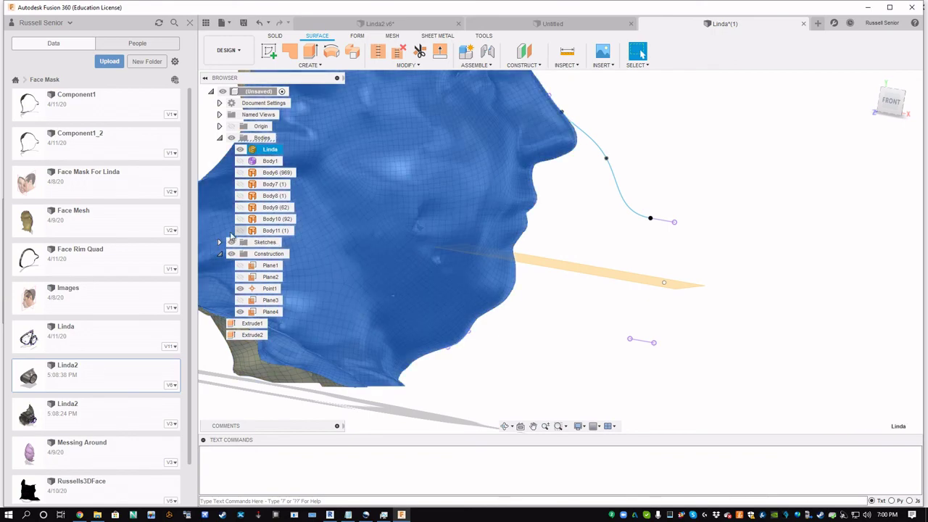
{"action": "left_click", "coordinate": [219, 242]}
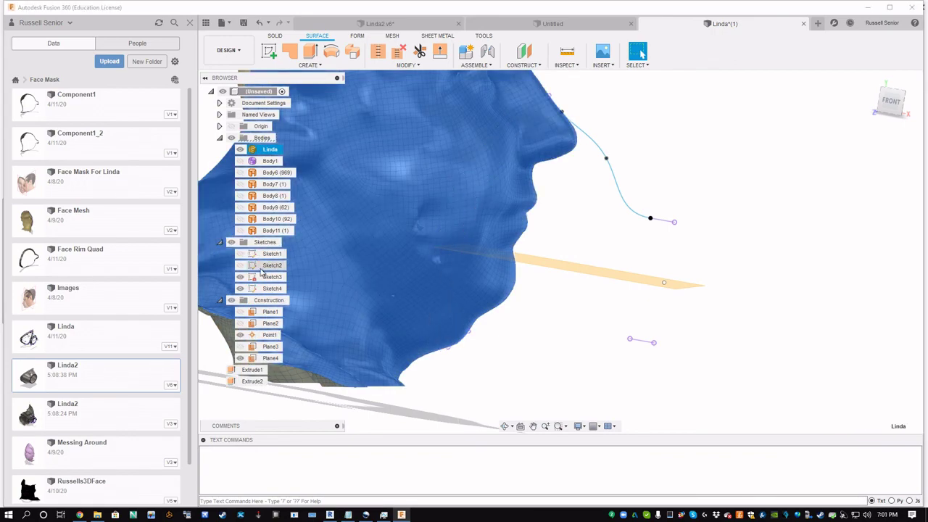
{"action": "right_click", "coordinate": [265, 290]}
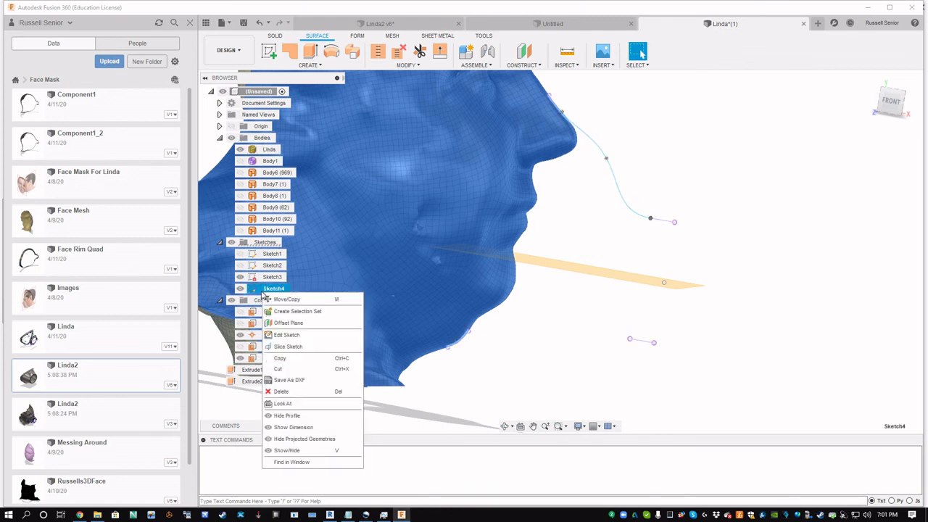
{"action": "key", "text": "Escape"}
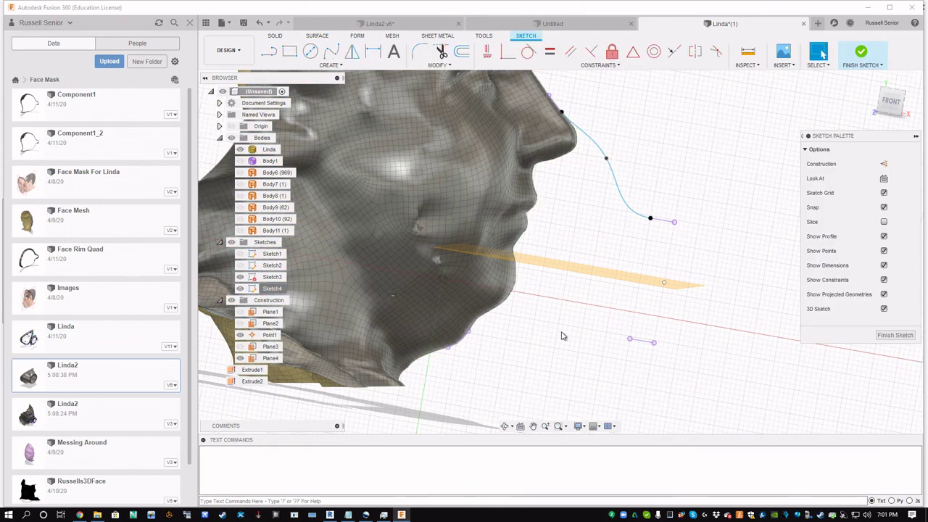
{"action": "left_click", "coordinate": [459, 331]}
{"action": "left_click", "coordinate": [240, 149]}
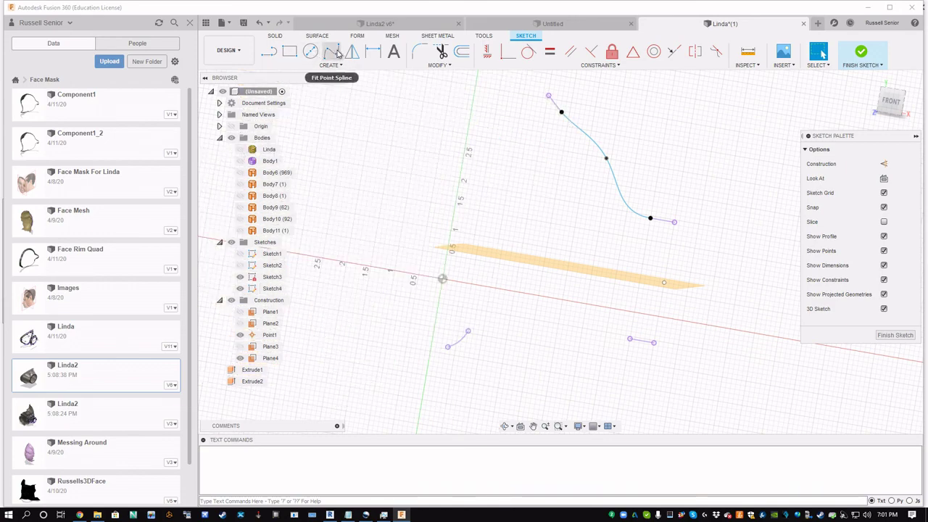
Draw a fit point spline from the lower rim section curve through one middle point to the lower ring section line.
{"action": "left_click", "coordinate": [335, 53]}
{"action": "scroll", "coordinate": [478, 322], "scroll_direction": "up", "scroll_amount": 5}
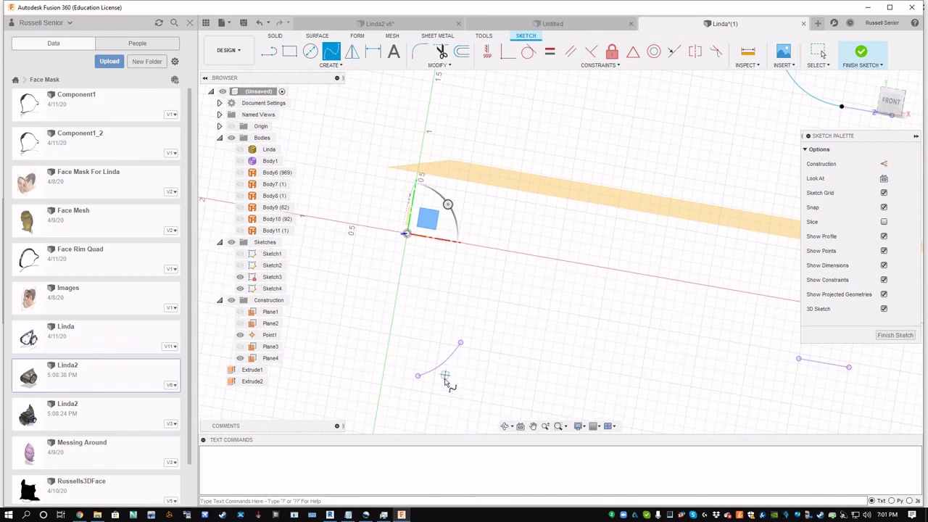
{"action": "left_click", "coordinate": [462, 343]}
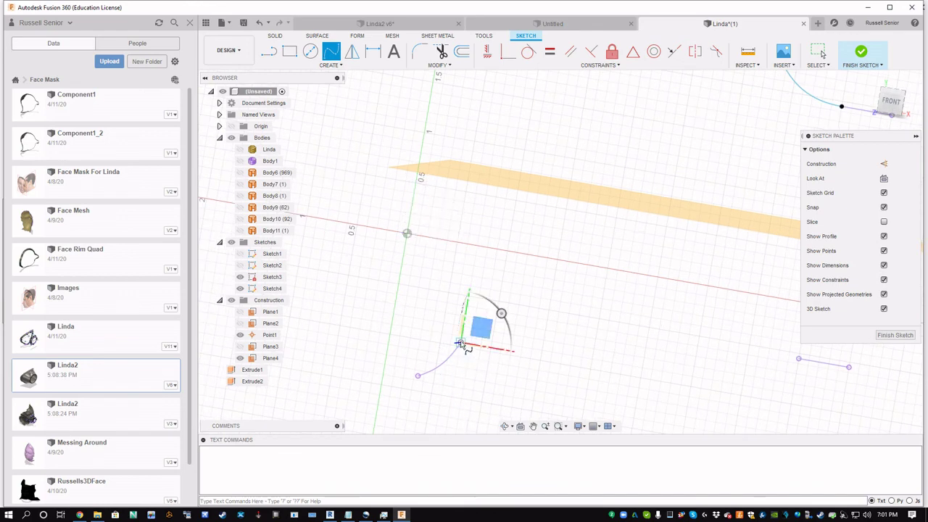
{"action": "left_click", "coordinate": [634, 324]}
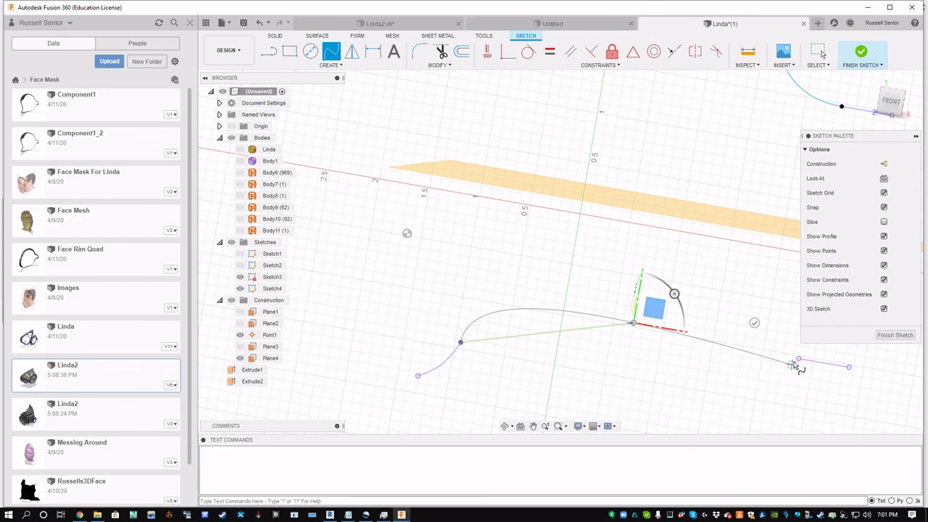
{"action": "left_click", "coordinate": [798, 359]}
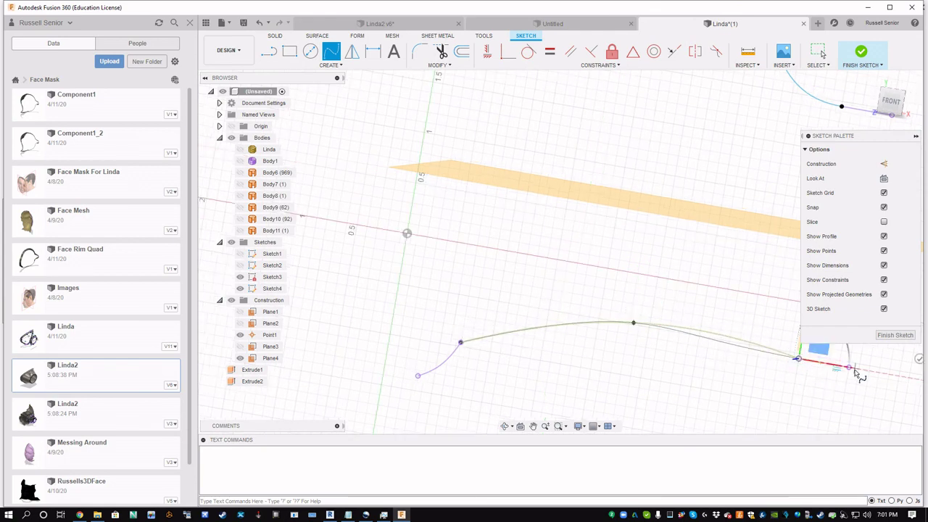
{"action": "key", "text": "Return"}
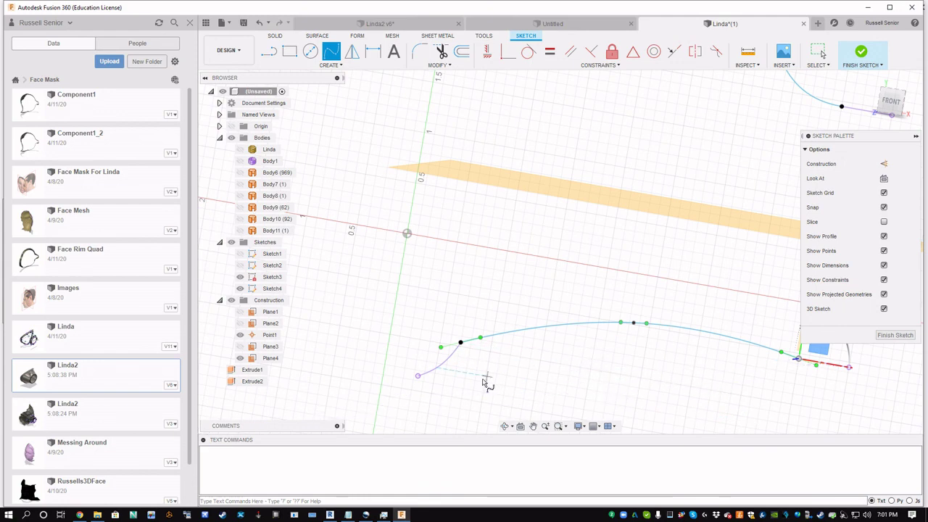
{"action": "key", "text": "Escape"}
Try to adjust the spline's tangent handle at the rim end to follow the lower rim section curve.
{"action": "left_click", "coordinate": [441, 348]}
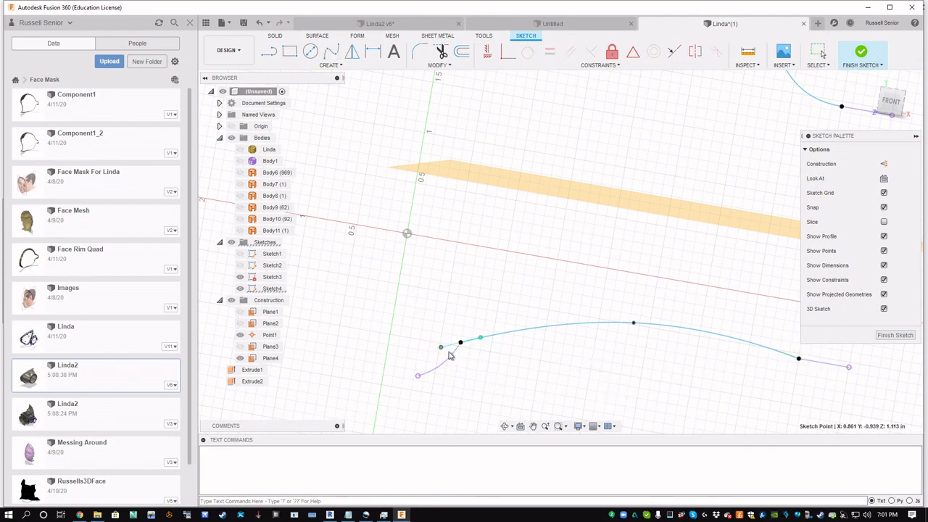
{"action": "left_click", "coordinate": [443, 346]}
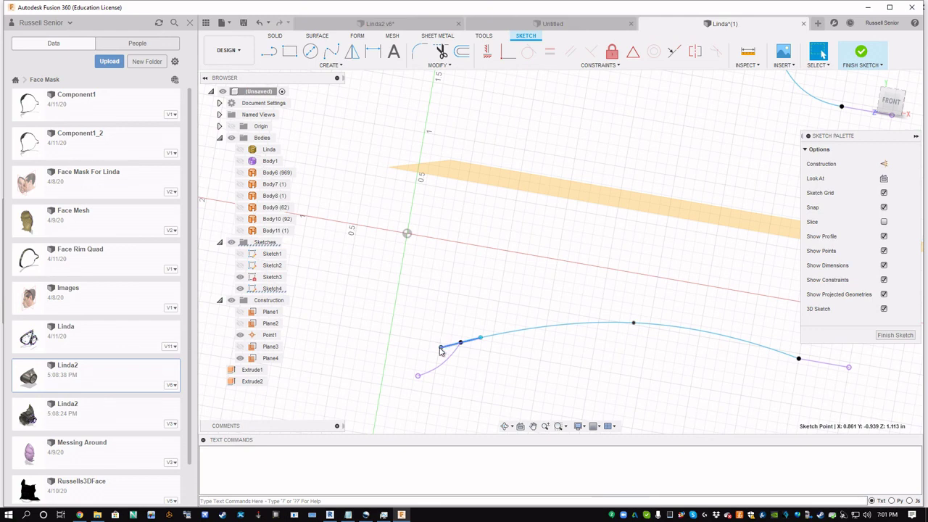
{"action": "scroll", "coordinate": [455, 368], "scroll_direction": "up", "scroll_amount": 5}
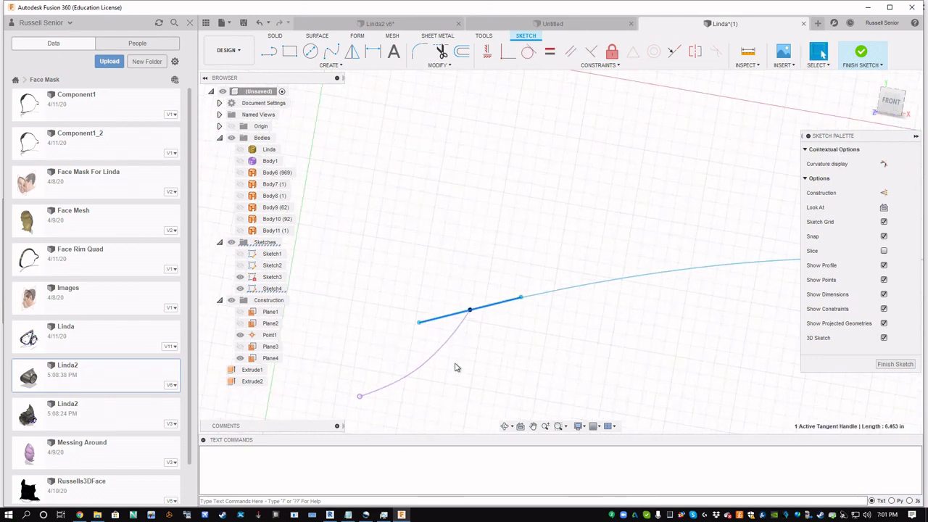
{"action": "left_click", "coordinate": [521, 298]}
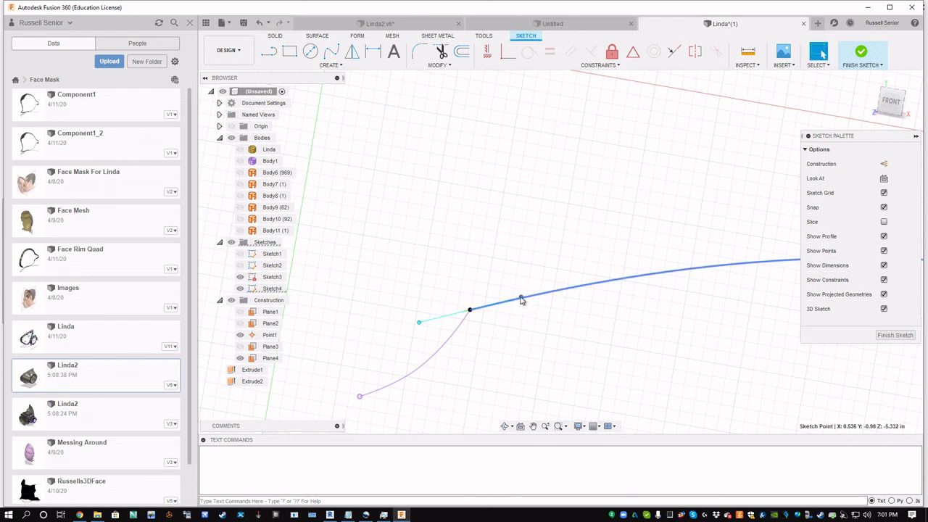
{"action": "left_click", "coordinate": [520, 300]}
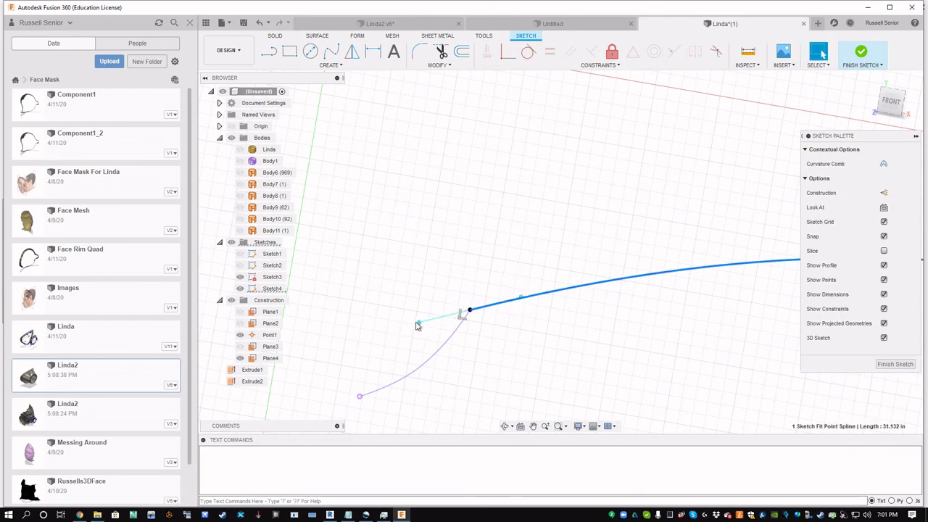
{"action": "left_click", "coordinate": [422, 329]}
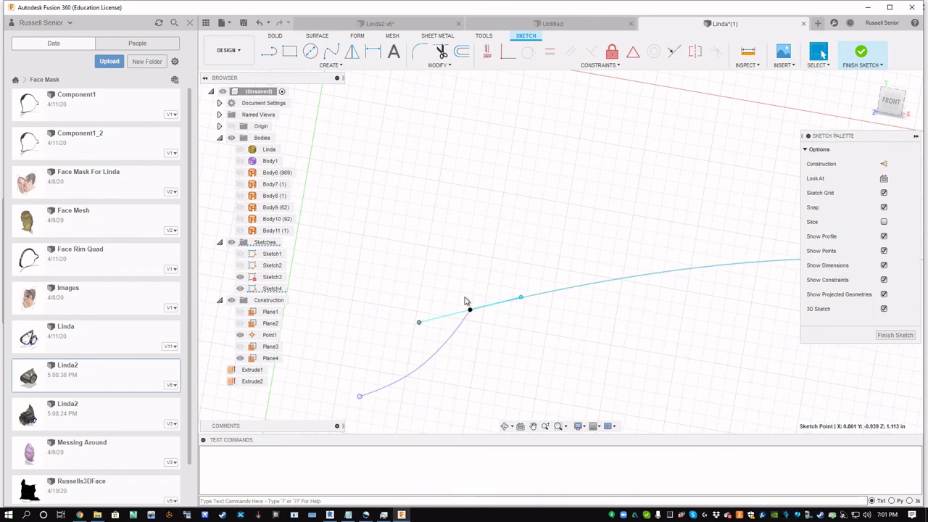
{"action": "left_click", "coordinate": [418, 325]}
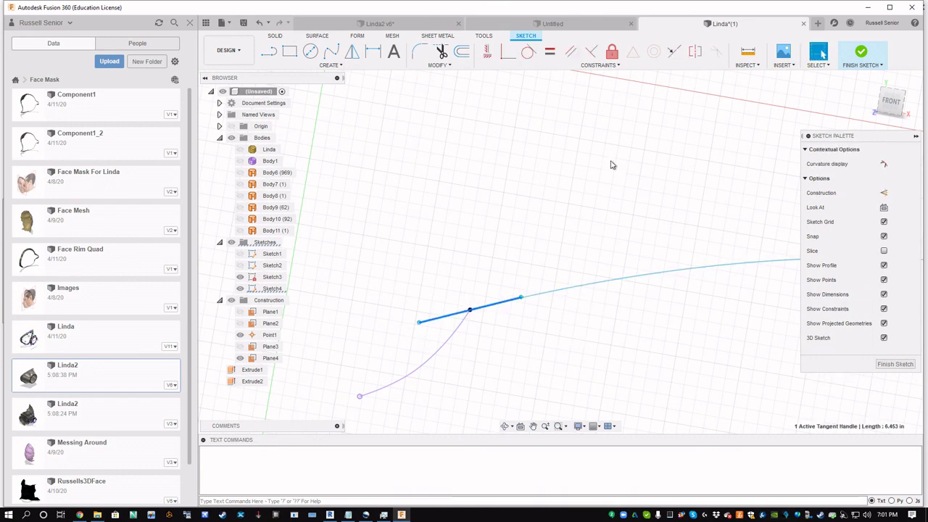
Select the lower spline together with the rim section curve for a constraint, clear the selection, and delete that spline.
{"action": "left_click", "coordinate": [561, 288]}
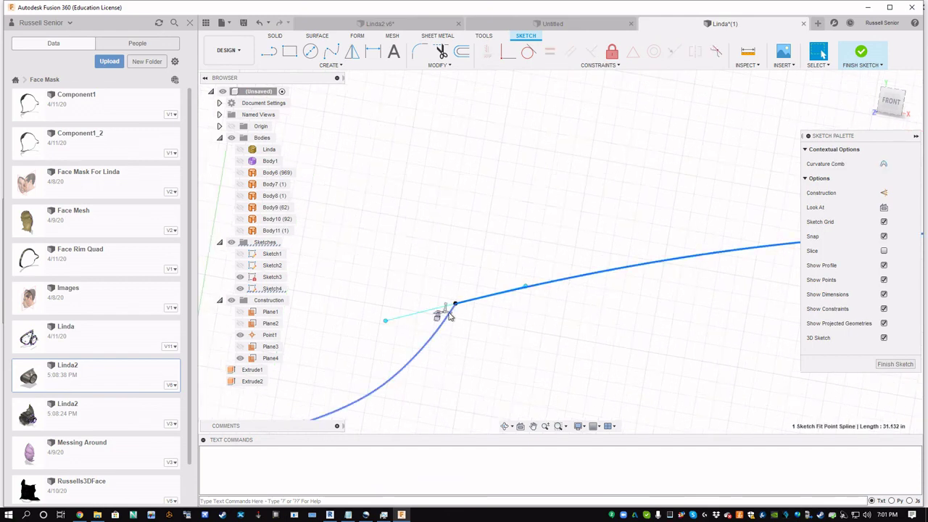
{"action": "left_click", "coordinate": [439, 335], "text": "shift"}
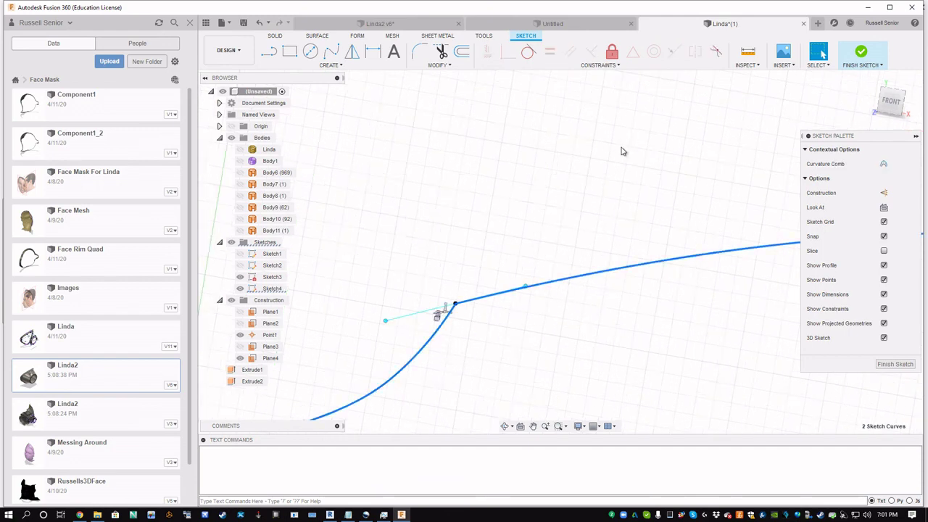
{"action": "left_click", "coordinate": [540, 366]}
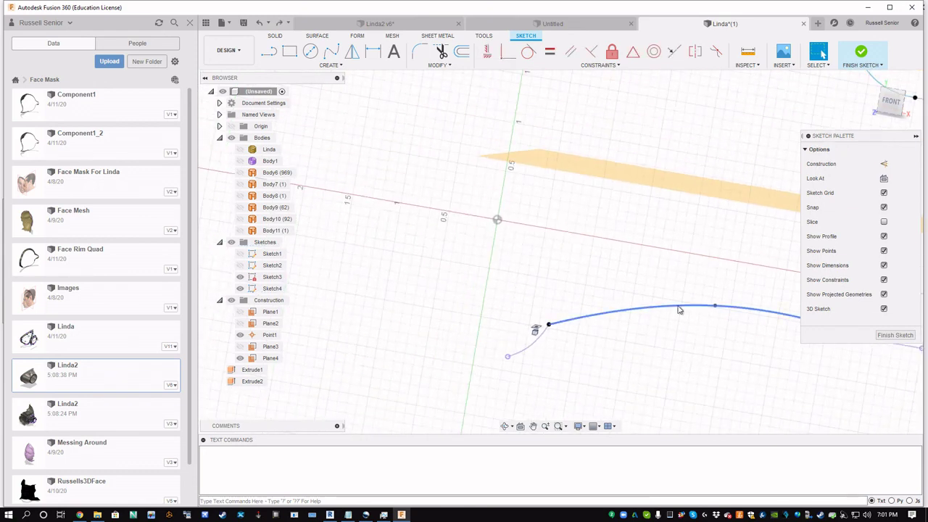
{"action": "left_click", "coordinate": [679, 310]}
{"action": "key", "text": "Delete"}
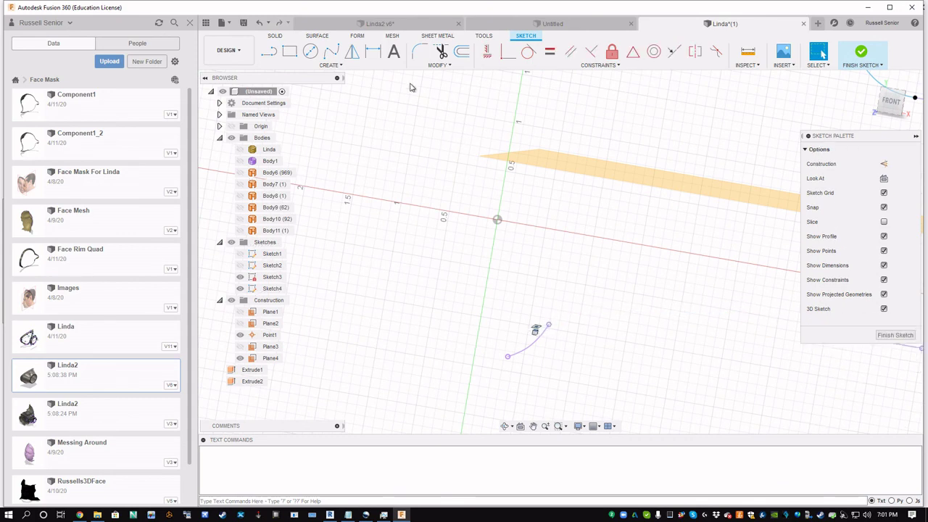
Redraw the lower fit point spline from the rim section curve's upper endpoint through one middle point to the ring section line's near endpoint.
{"action": "left_click", "coordinate": [331, 51]}
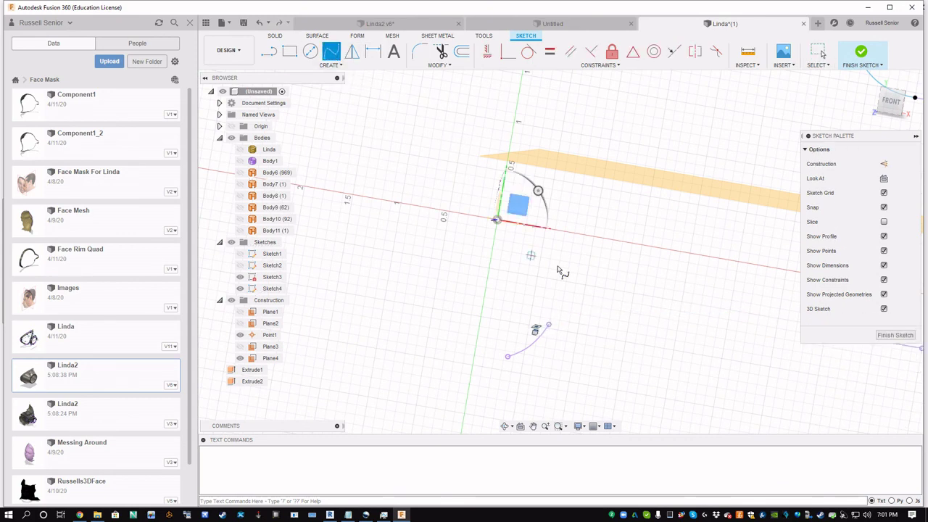
{"action": "scroll", "coordinate": [561, 272], "scroll_direction": "down", "scroll_amount": 2}
{"action": "middle_click_drag", "start_coordinate": [534, 296], "coordinate": [529, 319]}
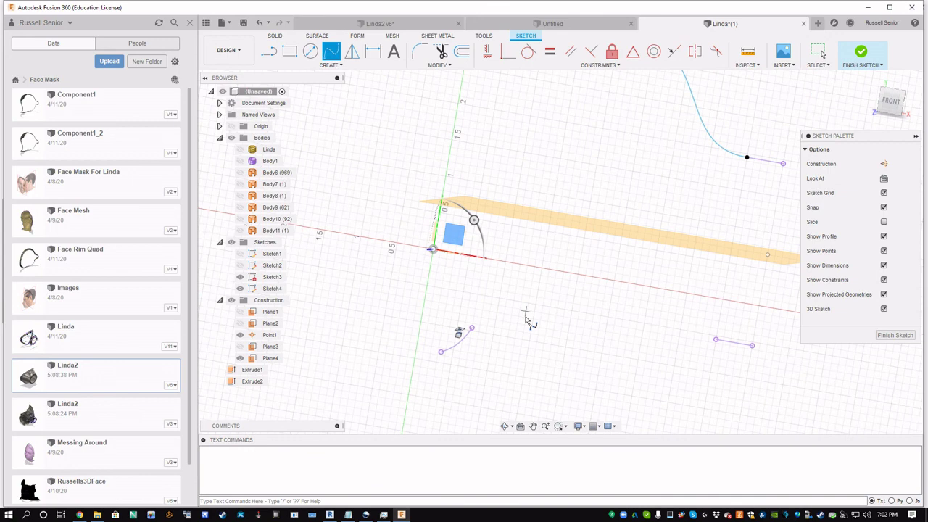
{"action": "left_click", "coordinate": [472, 328]}
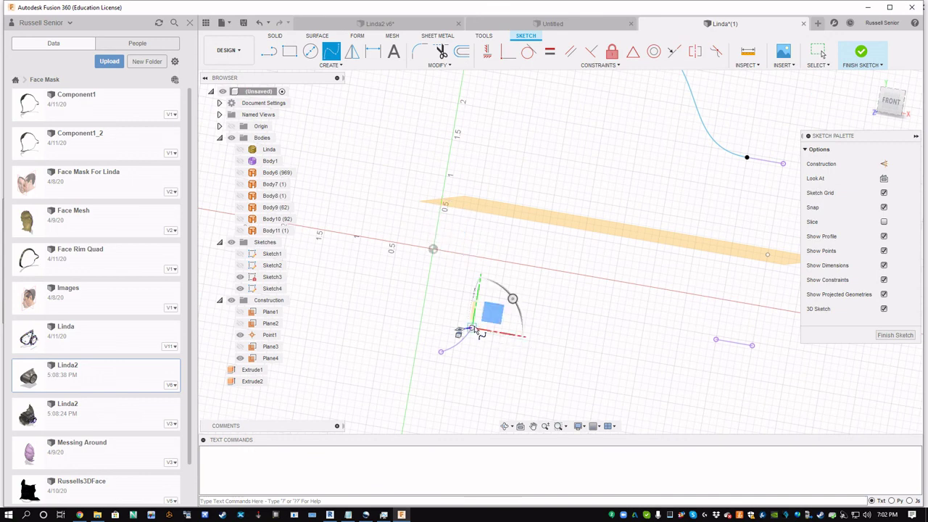
{"action": "left_click", "coordinate": [576, 317]}
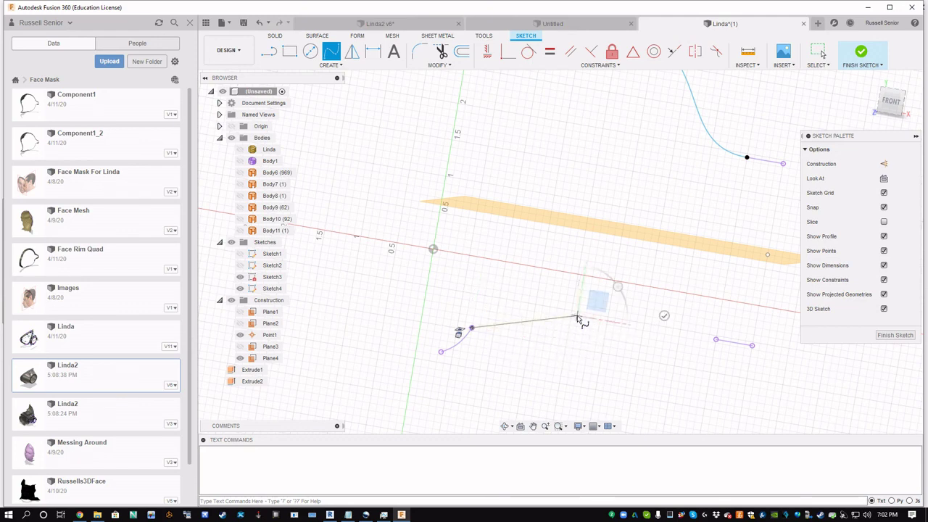
{"action": "left_click", "coordinate": [716, 340]}
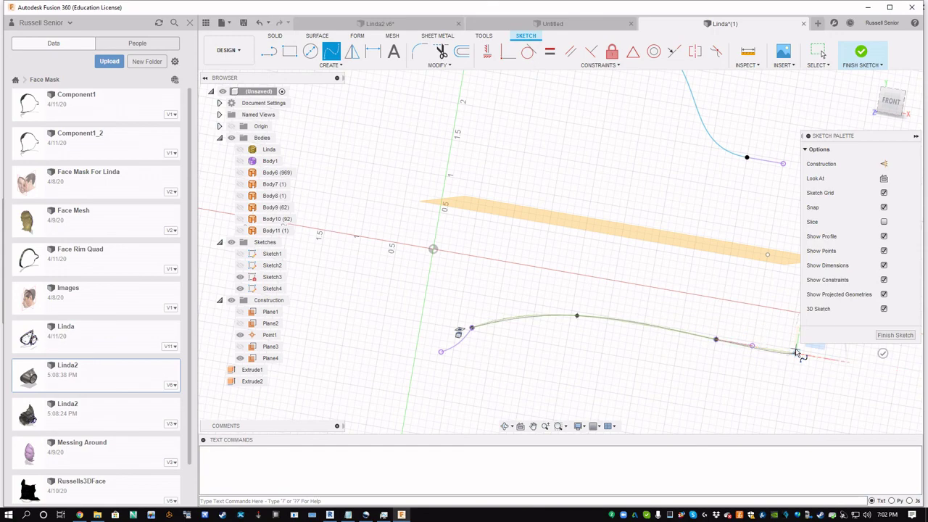
{"action": "double_click", "coordinate": [793, 378]}
{"action": "middle_click_drag", "start_coordinate": [793, 378], "coordinate": [749, 379], "text": "shift"}
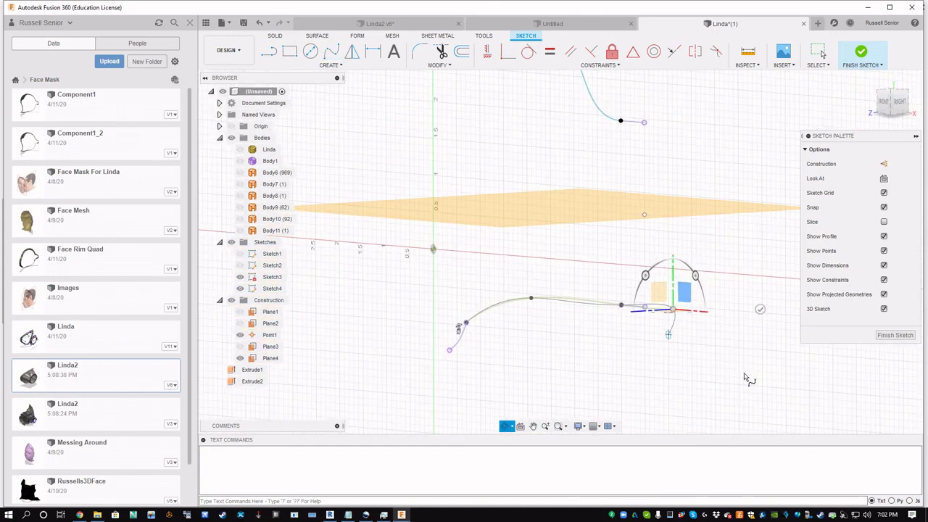
{"action": "key", "text": "Return"}
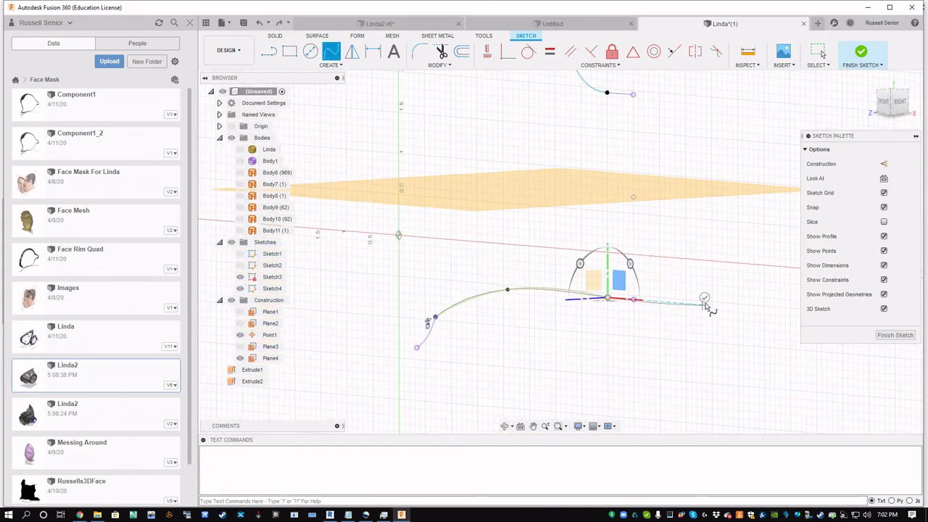
{"action": "left_click", "coordinate": [705, 295]}
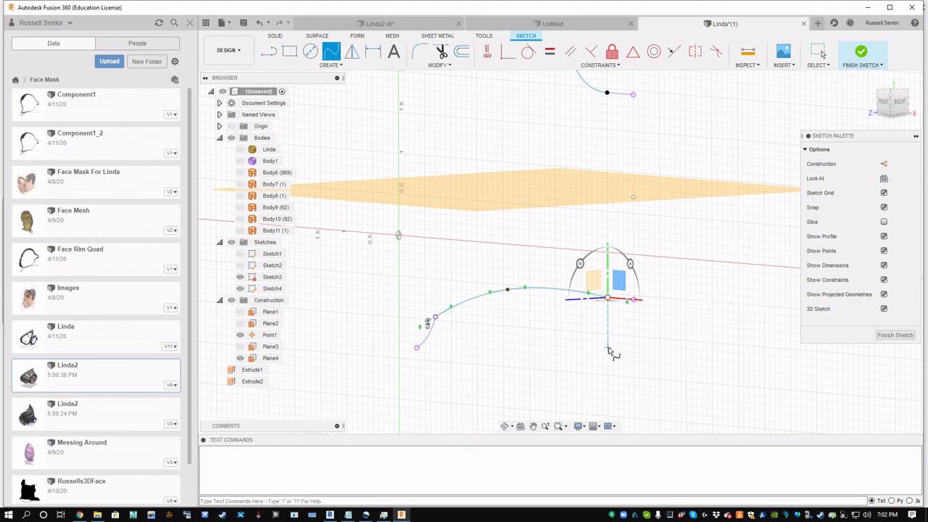
{"action": "middle_click_drag", "start_coordinate": [610, 353], "coordinate": [630, 351], "text": "shift"}
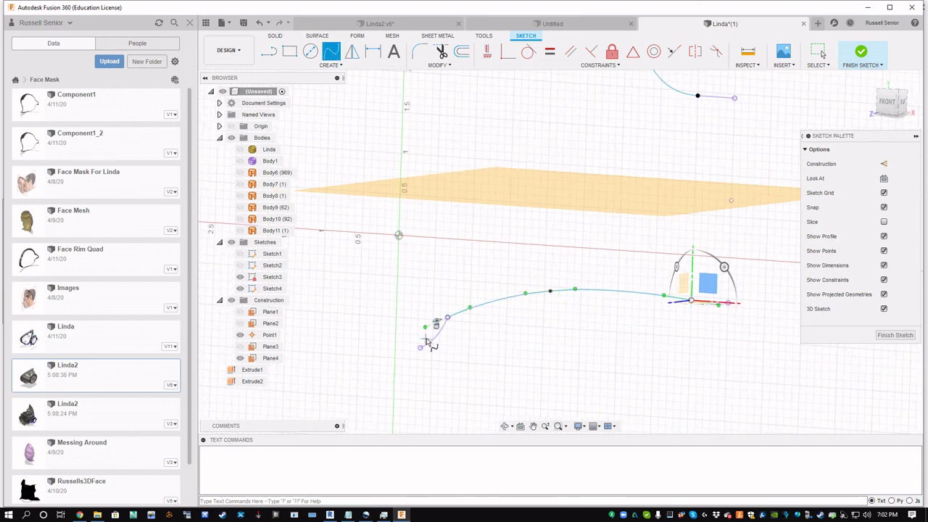
{"action": "scroll", "coordinate": [427, 343], "scroll_direction": "up", "scroll_amount": 3}
{"action": "key", "text": "Escape"}
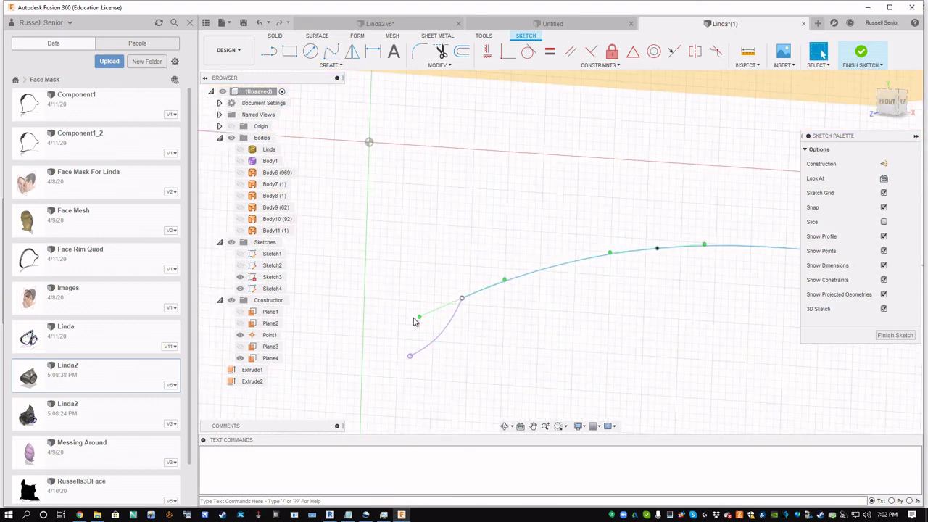
Turn the rim-end tangent handle toward the rim section curve at about X 0.56, Y -1.28 in, and flatten the middle point's handle.
{"action": "left_click_drag", "start_coordinate": [418, 319], "coordinate": [441, 346]}
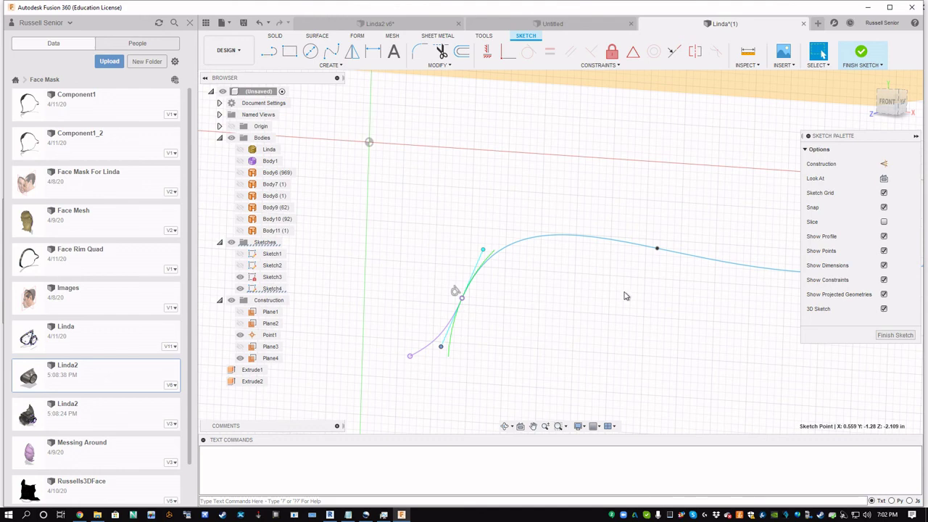
{"action": "left_click", "coordinate": [656, 251]}
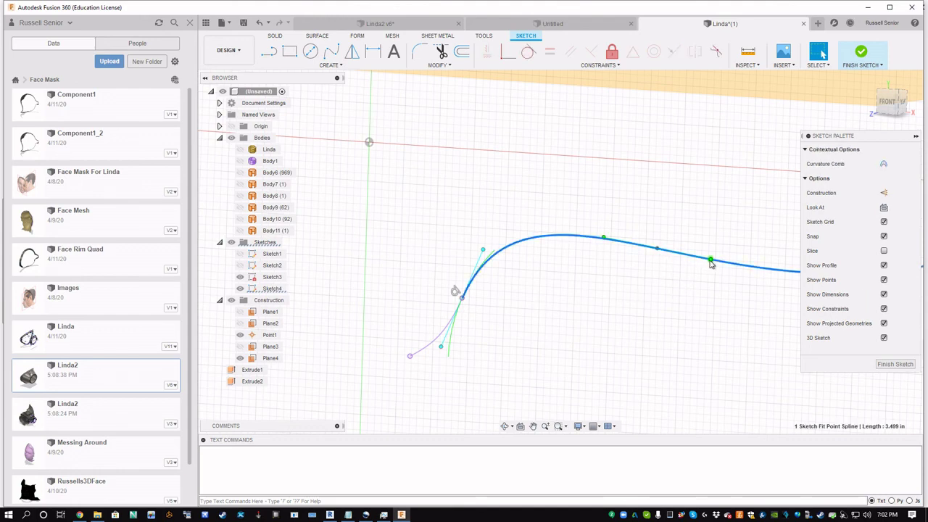
{"action": "left_click_drag", "start_coordinate": [710, 261], "coordinate": [709, 253]}
{"action": "middle_click_drag", "start_coordinate": [709, 254], "coordinate": [577, 353], "text": "shift"}
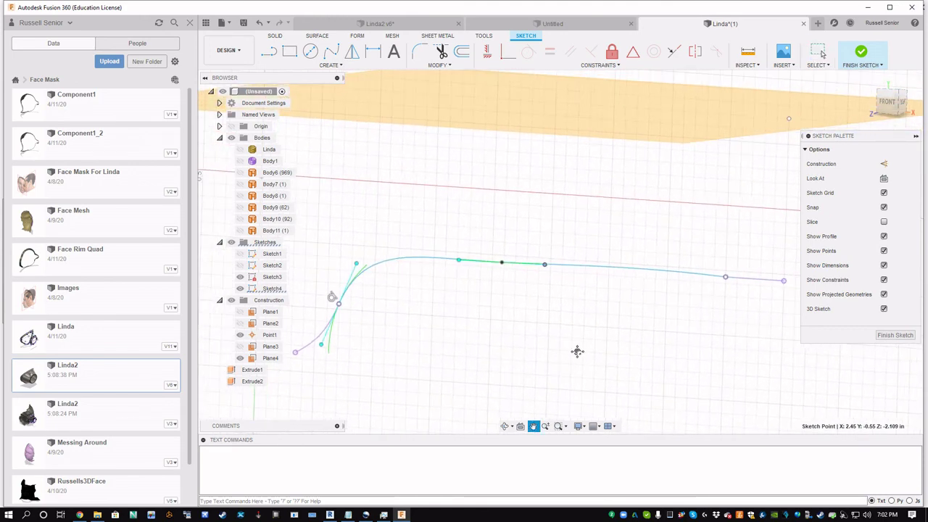
Align the lower spline's ring-end tangent handle with the lower ring section line, at about X 4.30, Y -0.55 in.
{"action": "left_click", "coordinate": [688, 273]}
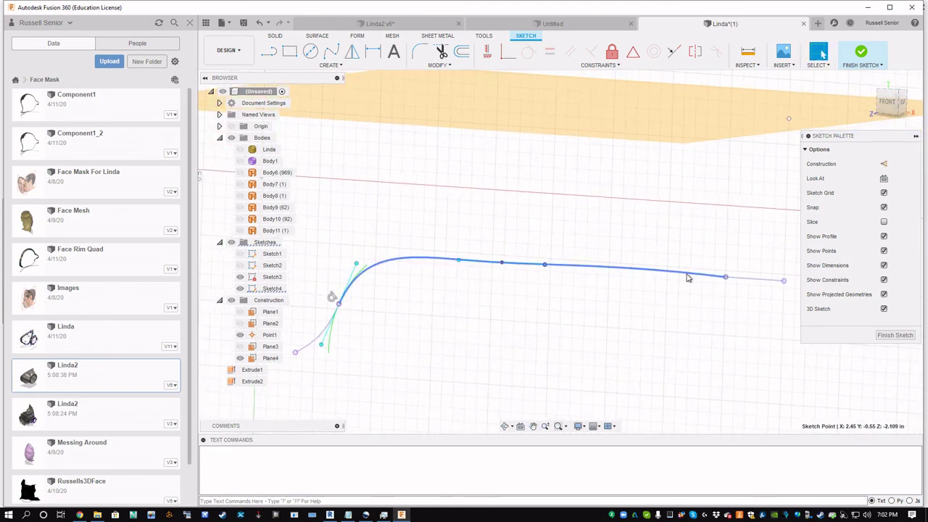
{"action": "left_click", "coordinate": [766, 285]}
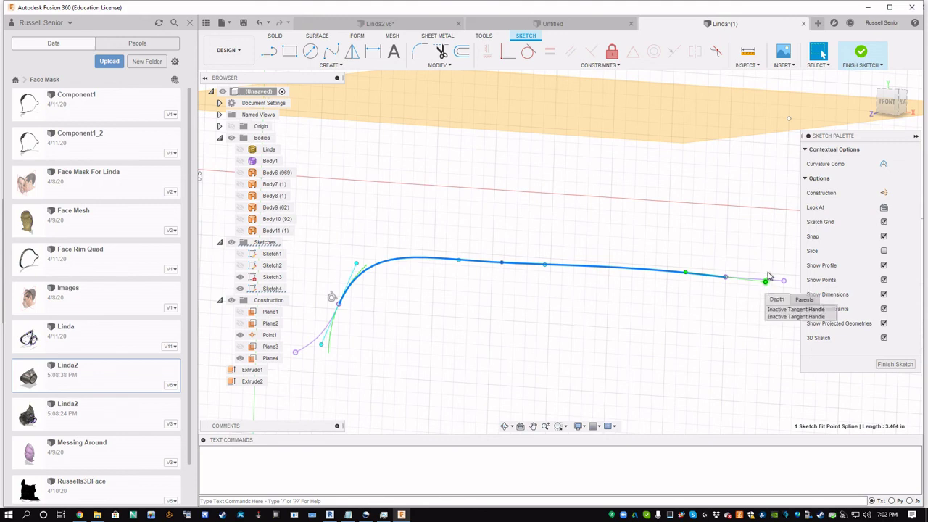
{"action": "left_click", "coordinate": [766, 285]}
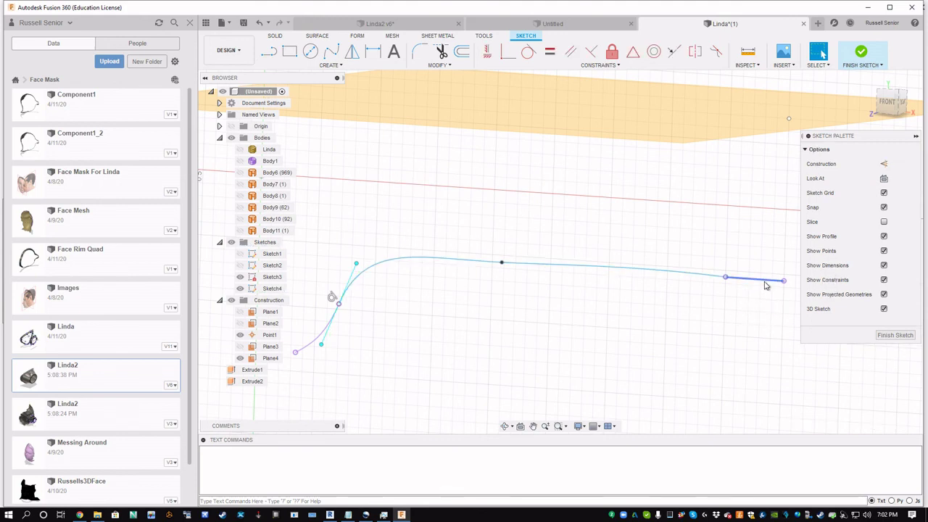
{"action": "left_click", "coordinate": [707, 275]}
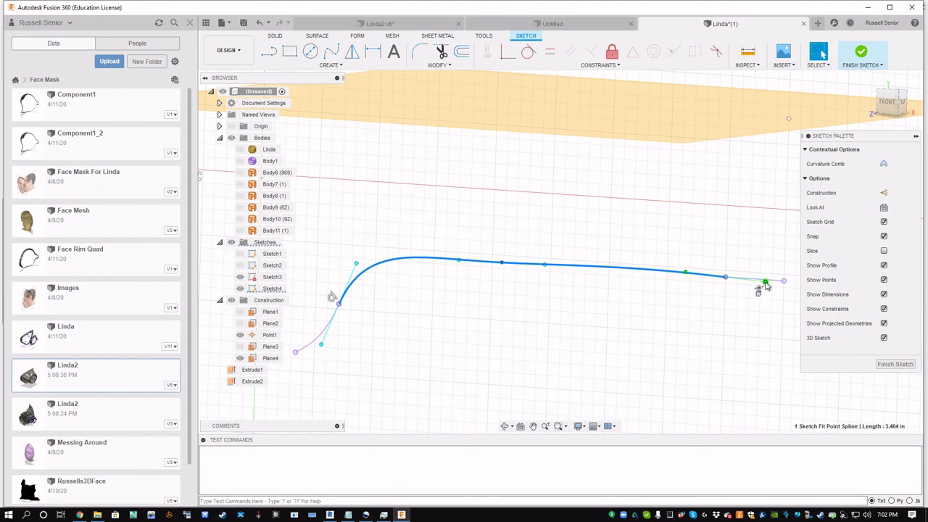
{"action": "key", "text": "Escape"}
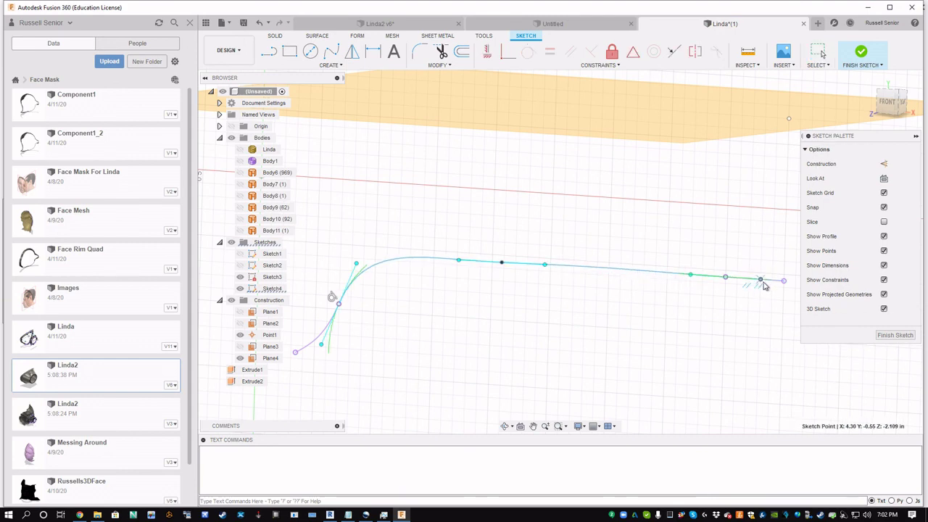
{"action": "left_click", "coordinate": [763, 285]}
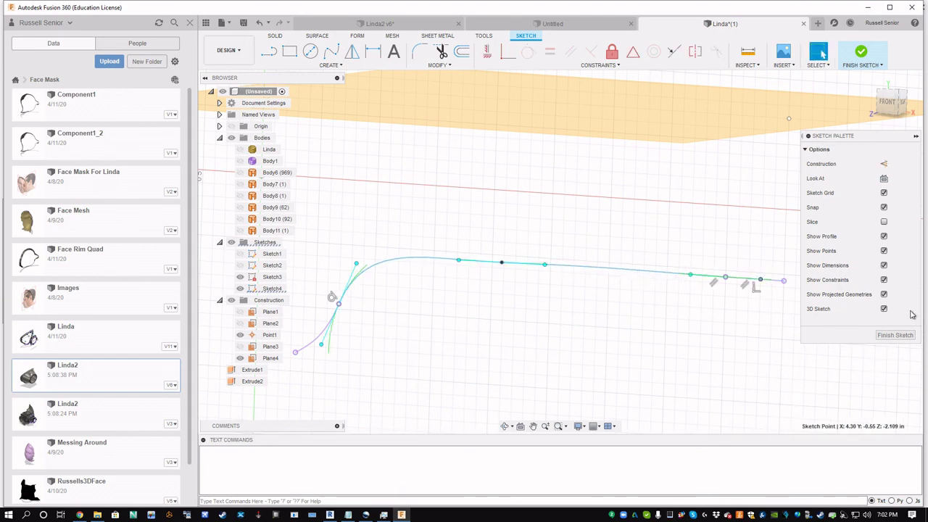
Finish the sketch, show the head mesh body, and check how both spline rails sit against the nose and chin.
{"action": "left_click", "coordinate": [894, 334]}
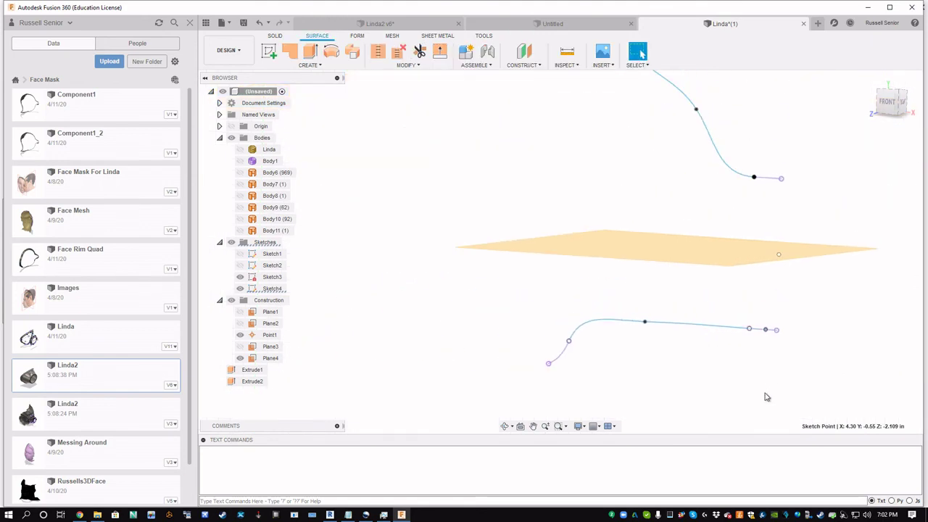
{"action": "scroll", "coordinate": [735, 332], "scroll_direction": "down", "scroll_amount": 3}
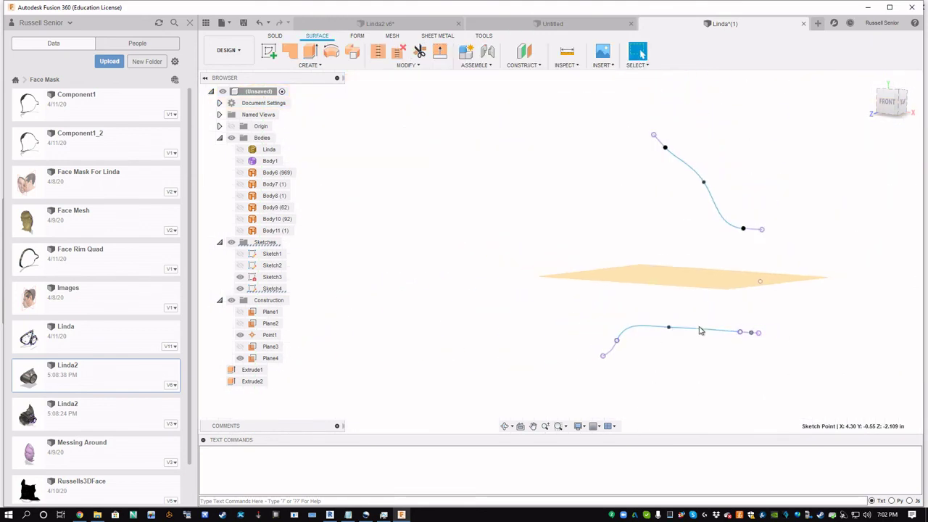
{"action": "left_click", "coordinate": [240, 149]}
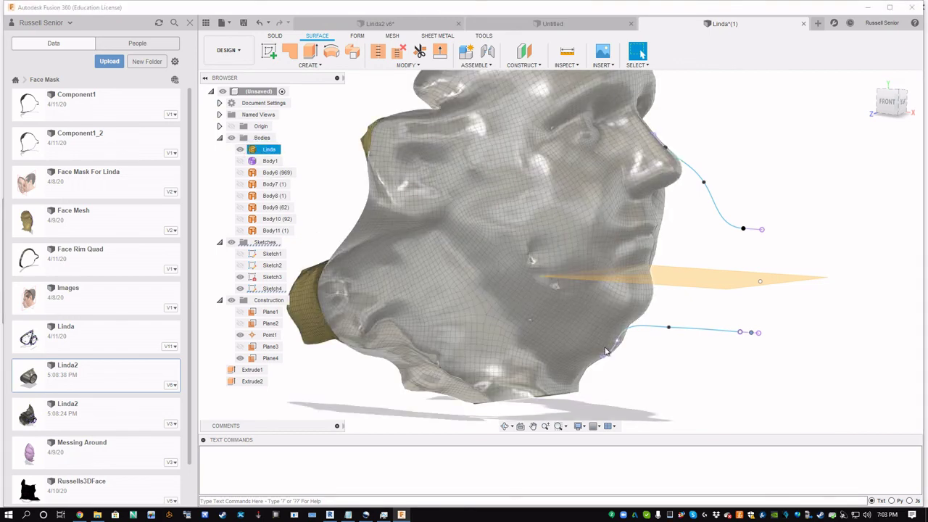
{"action": "middle_click_drag", "start_coordinate": [608, 352], "coordinate": [620, 372], "text": "shift"}
{"action": "scroll", "coordinate": [658, 328], "scroll_direction": "up", "scroll_amount": 2}
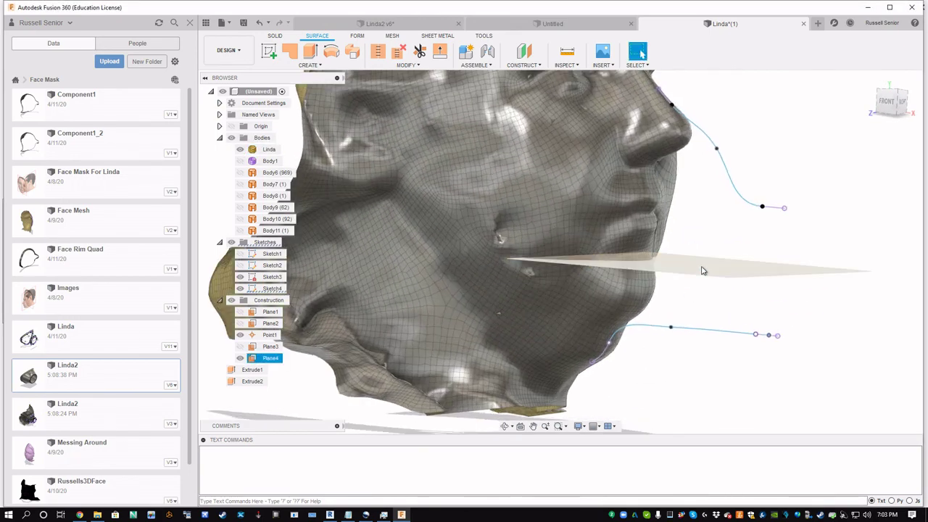
{"action": "middle_click_drag", "start_coordinate": [683, 274], "coordinate": [685, 357], "text": "shift"}
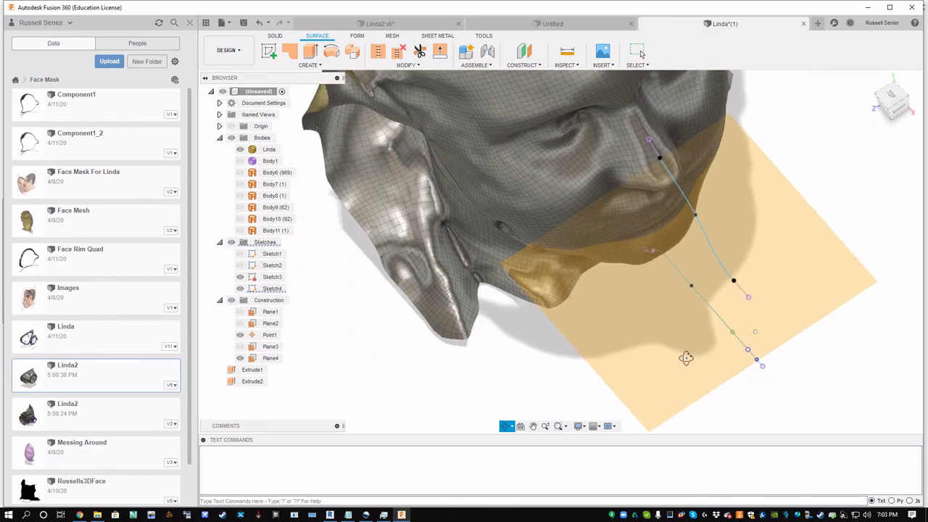
{"action": "left_click", "coordinate": [564, 289]}
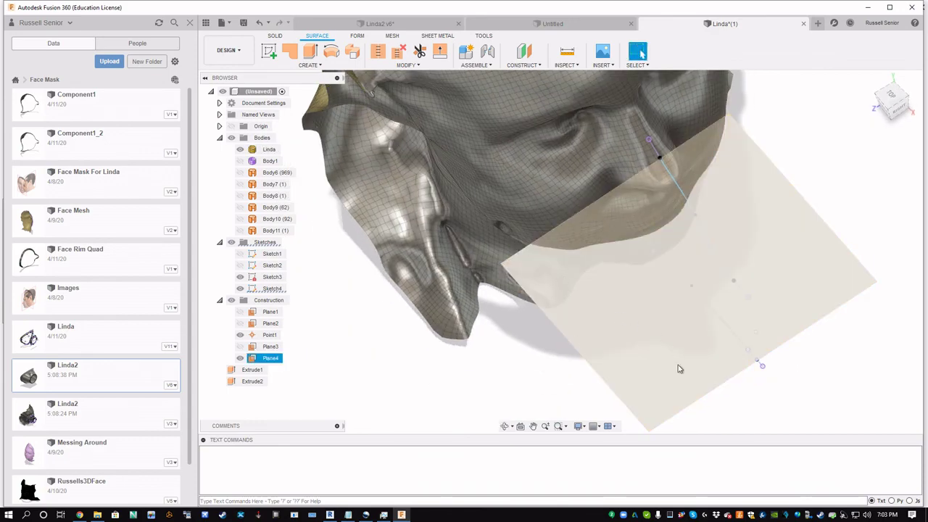
{"action": "middle_click_drag", "start_coordinate": [566, 375], "coordinate": [596, 348], "text": "shift"}
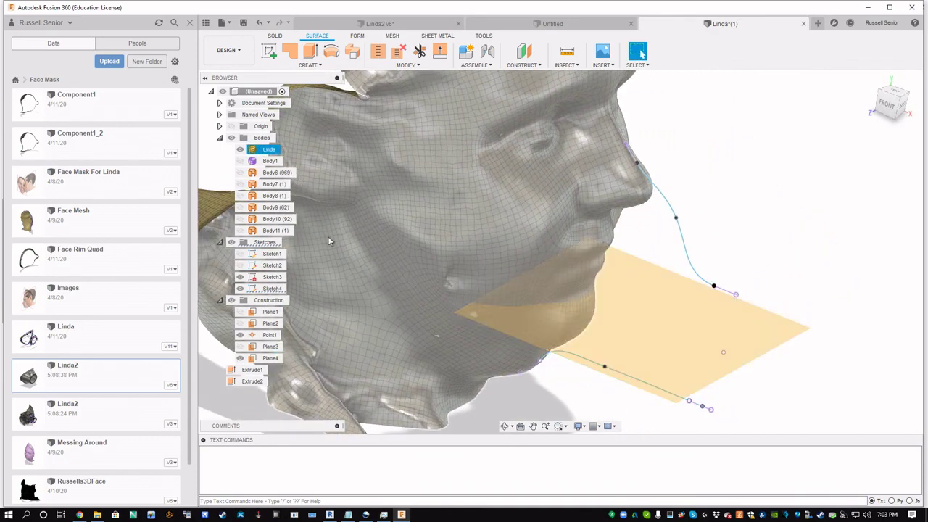
Show the rim band and filter ring bodies, and hide the head mesh and the construction geometry.
{"action": "left_click", "coordinate": [241, 230]}
{"action": "left_click", "coordinate": [241, 219]}
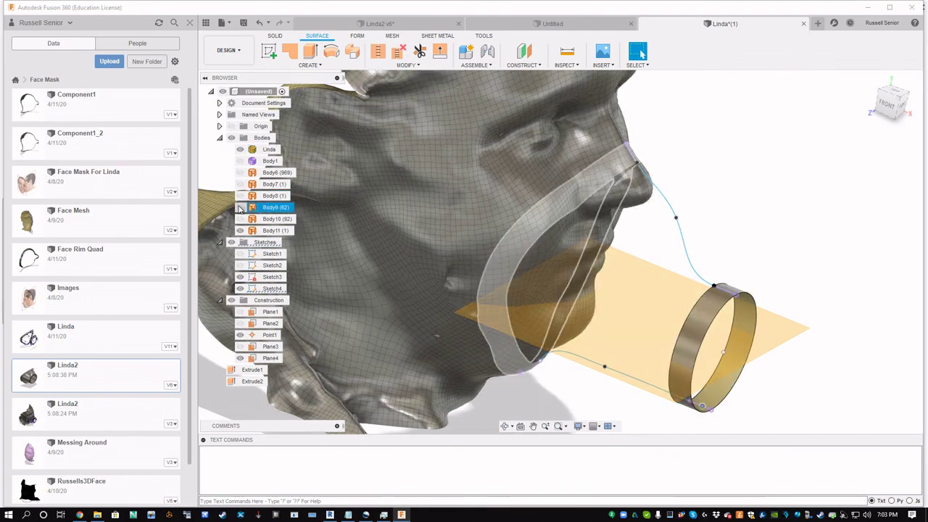
{"action": "left_click", "coordinate": [241, 208]}
{"action": "left_click", "coordinate": [240, 150]}
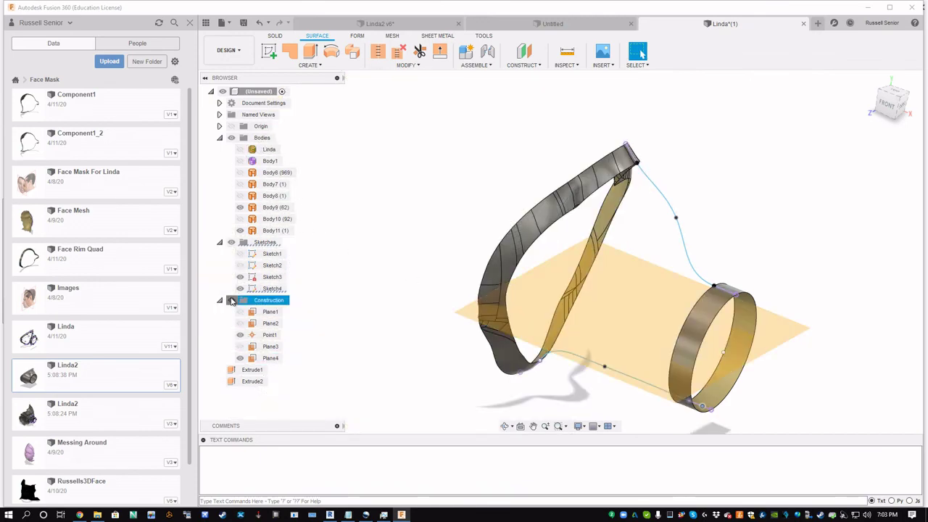
{"action": "left_click", "coordinate": [232, 300]}
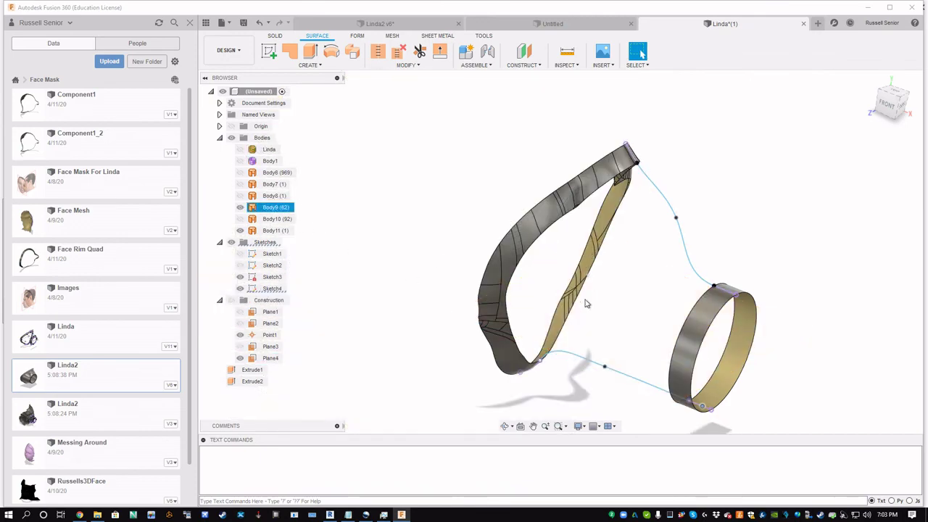
Try a closed surface loft from the rim band's inner edge to the filter ring's near edge, clearing the mispicked profiles.
{"action": "left_click", "coordinate": [312, 65]}
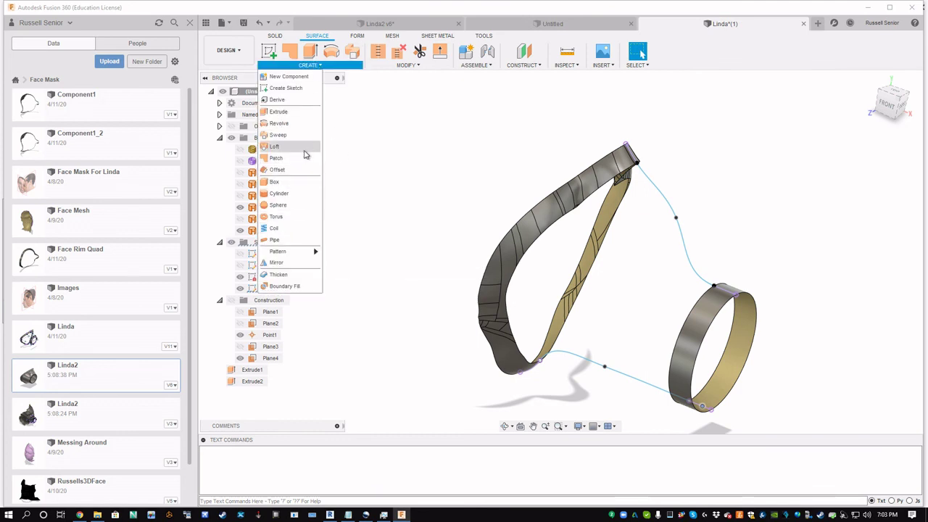
{"action": "left_click", "coordinate": [275, 146]}
{"action": "middle_click_drag", "start_coordinate": [636, 303], "coordinate": [694, 291], "text": "shift"}
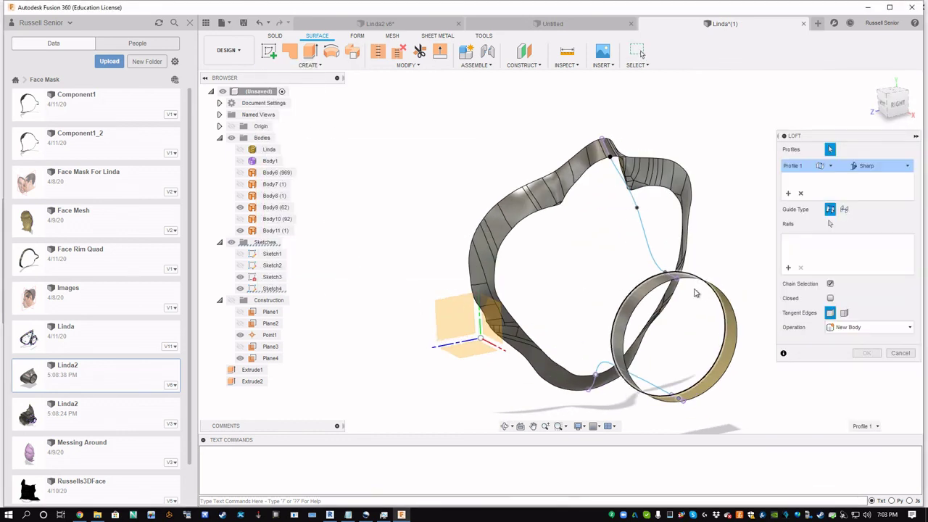
{"action": "left_click", "coordinate": [830, 298]}
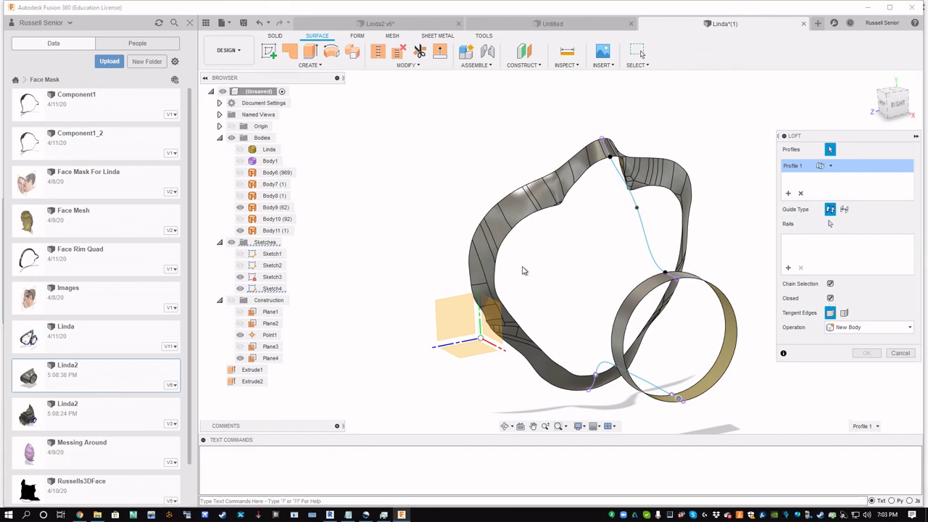
{"action": "left_click", "coordinate": [525, 230]}
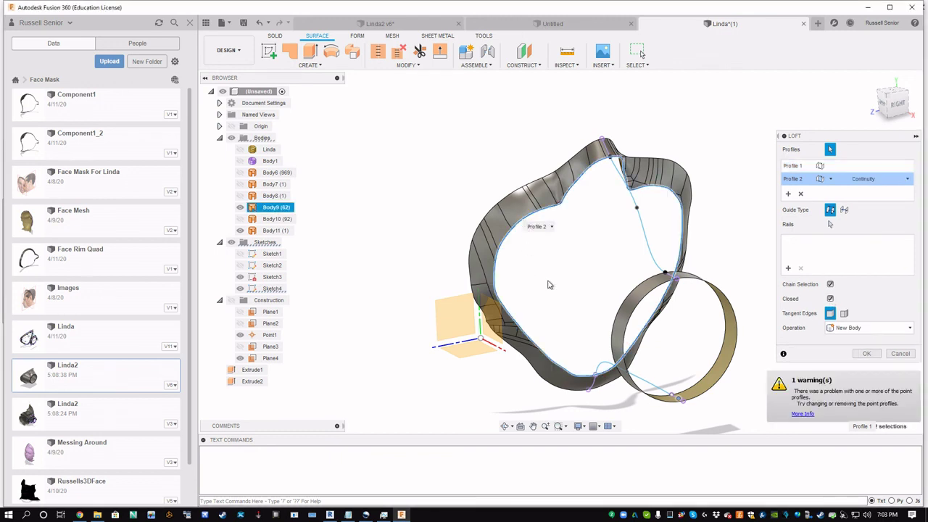
{"action": "middle_click_drag", "start_coordinate": [548, 284], "coordinate": [654, 346], "text": "shift"}
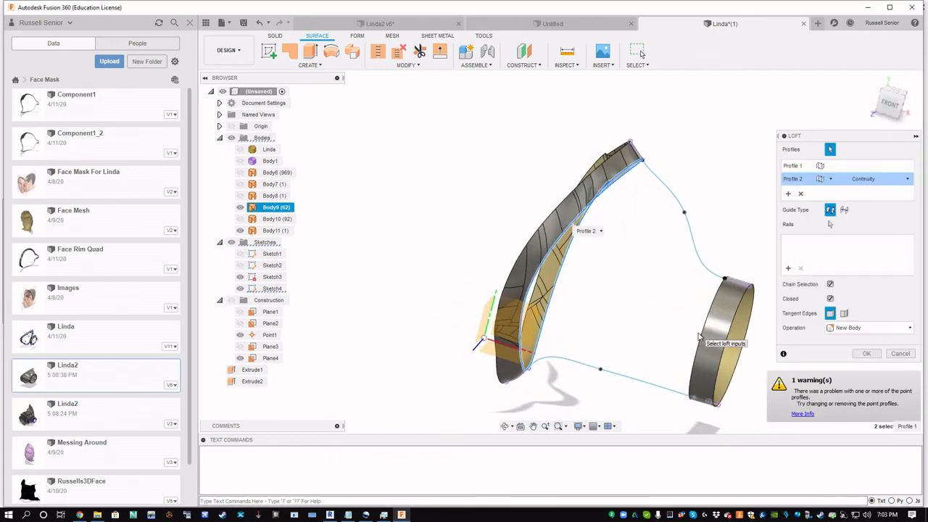
{"action": "left_click", "coordinate": [800, 193]}
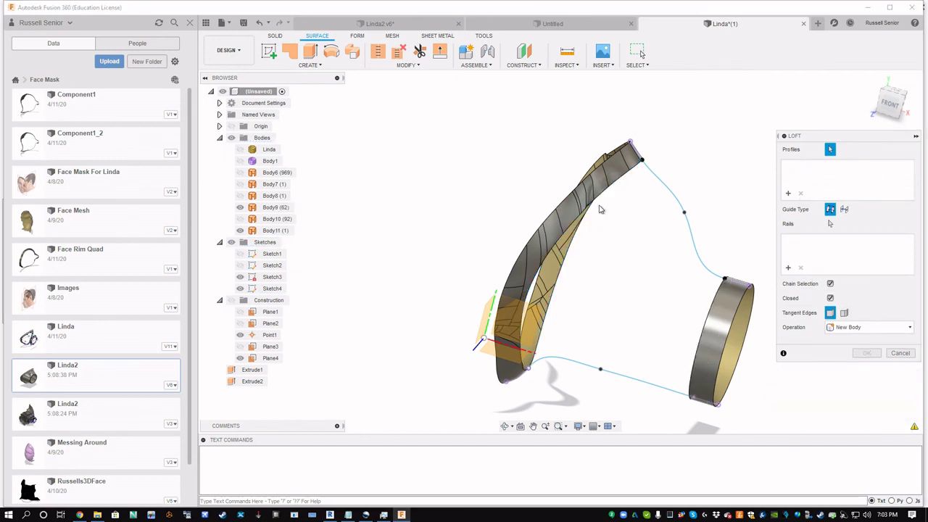
{"action": "middle_click_drag", "start_coordinate": [643, 231], "coordinate": [618, 217], "text": "shift"}
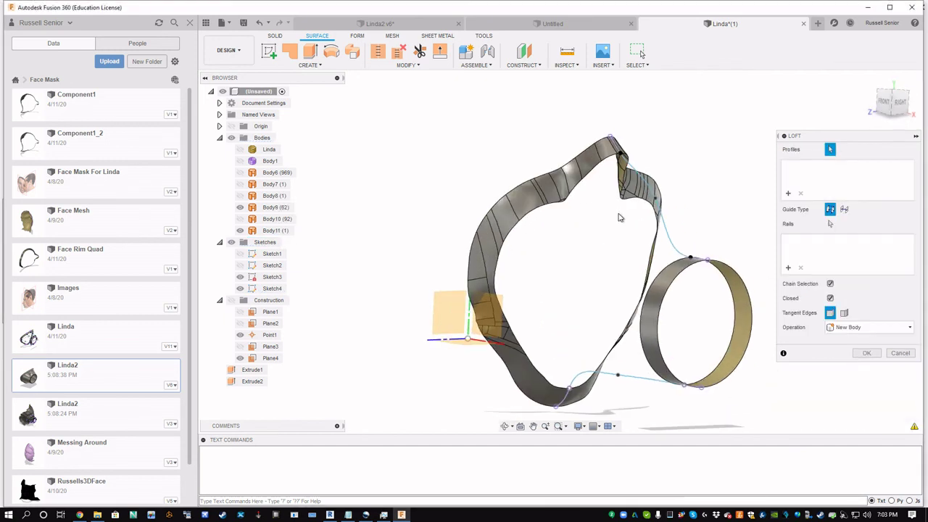
{"action": "left_click", "coordinate": [598, 169]}
{"action": "middle_click_drag", "start_coordinate": [627, 268], "coordinate": [723, 311], "text": "shift"}
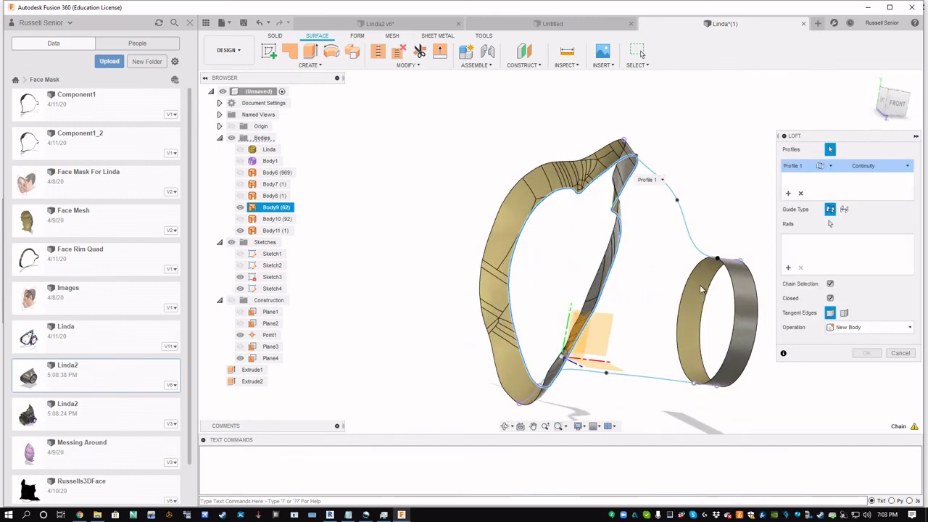
{"action": "left_click", "coordinate": [735, 314]}
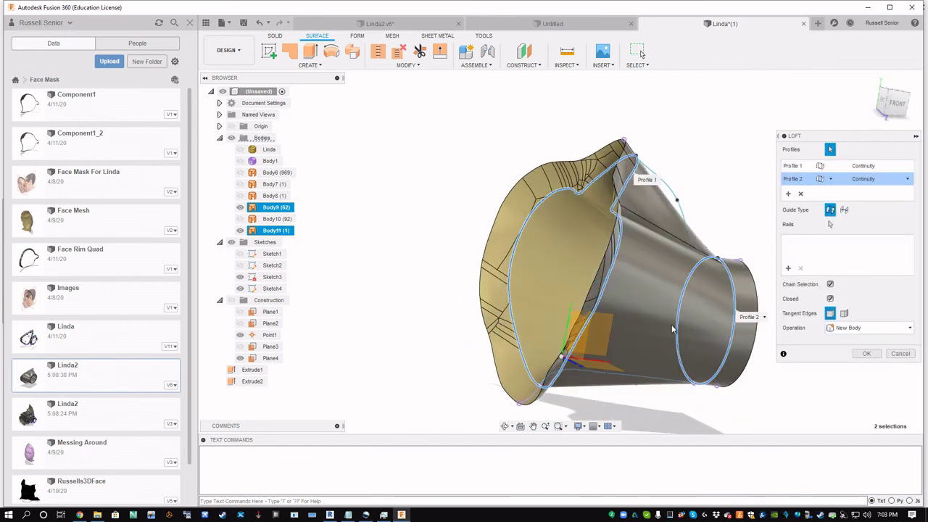
Try the upper and lower splines as rails of the loft, inspect the preview, and cancel the loft.
{"action": "middle_click_drag", "start_coordinate": [680, 388], "coordinate": [644, 367], "text": "shift"}
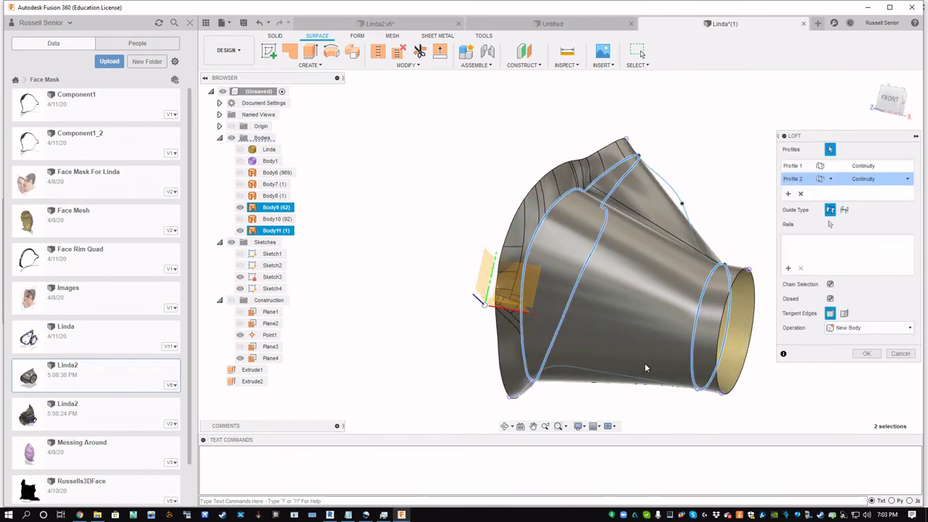
{"action": "scroll", "coordinate": [644, 366], "scroll_direction": "up", "scroll_amount": 1}
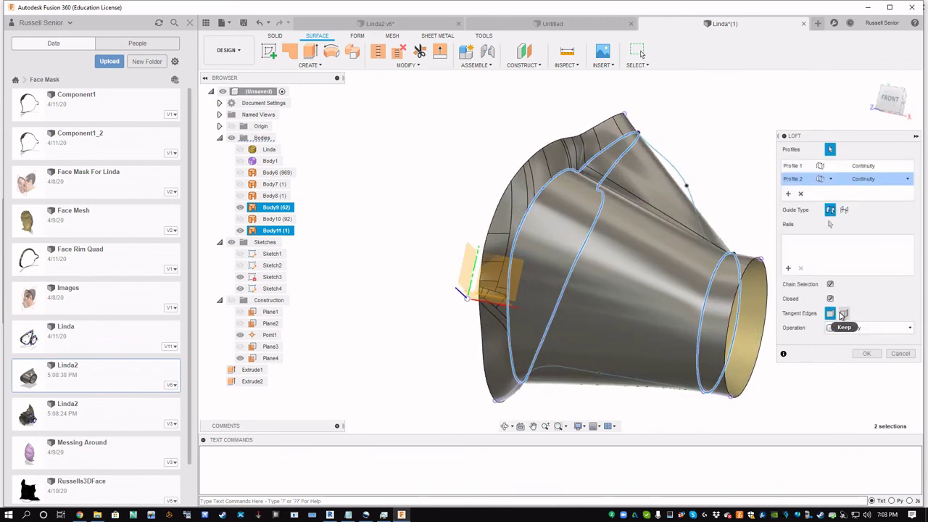
{"action": "left_click", "coordinate": [788, 269]}
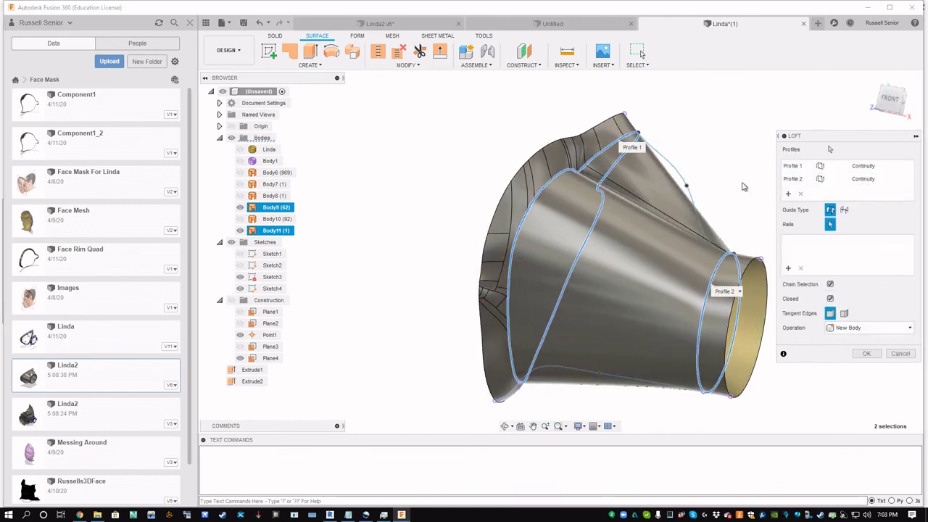
{"action": "left_click", "coordinate": [665, 161]}
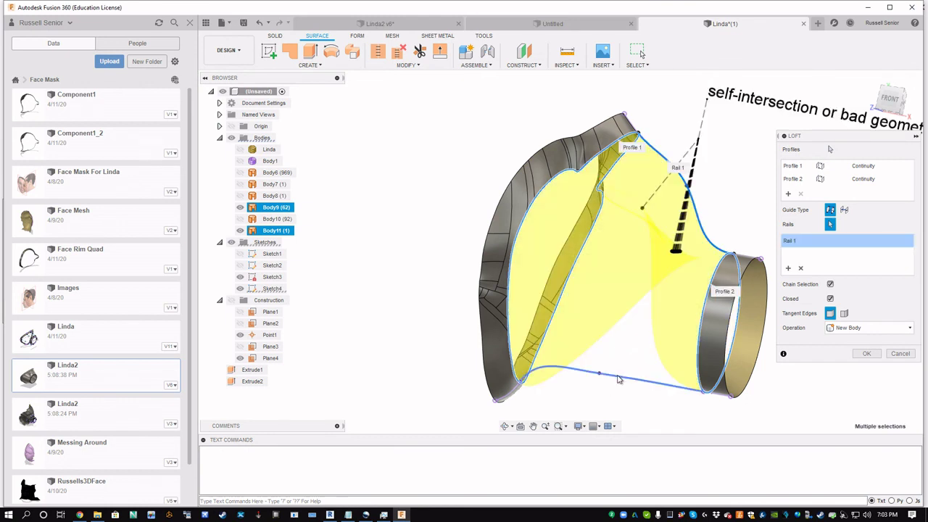
{"action": "left_click", "coordinate": [604, 410]}
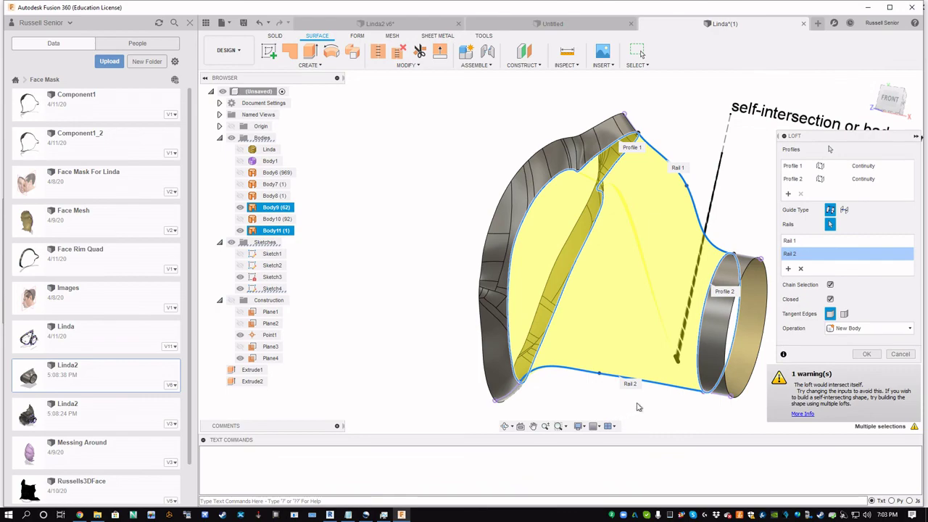
{"action": "middle_click_drag", "start_coordinate": [634, 404], "coordinate": [602, 377], "text": "shift"}
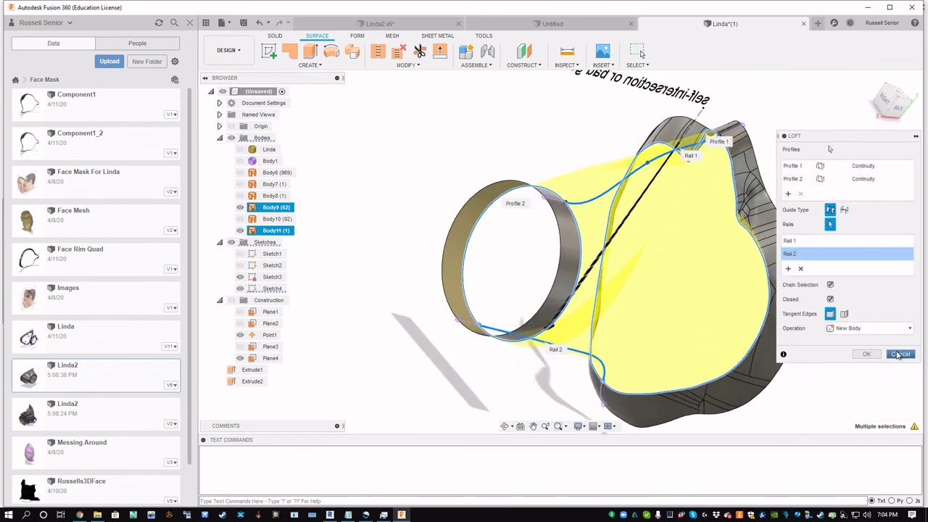
{"action": "left_click", "coordinate": [898, 355]}
Show the construction geometry and start a new sketch on the horizontal plane through the filter ring.
{"action": "middle_click_drag", "start_coordinate": [478, 349], "coordinate": [421, 363], "text": "shift"}
{"action": "left_click", "coordinate": [232, 301]}
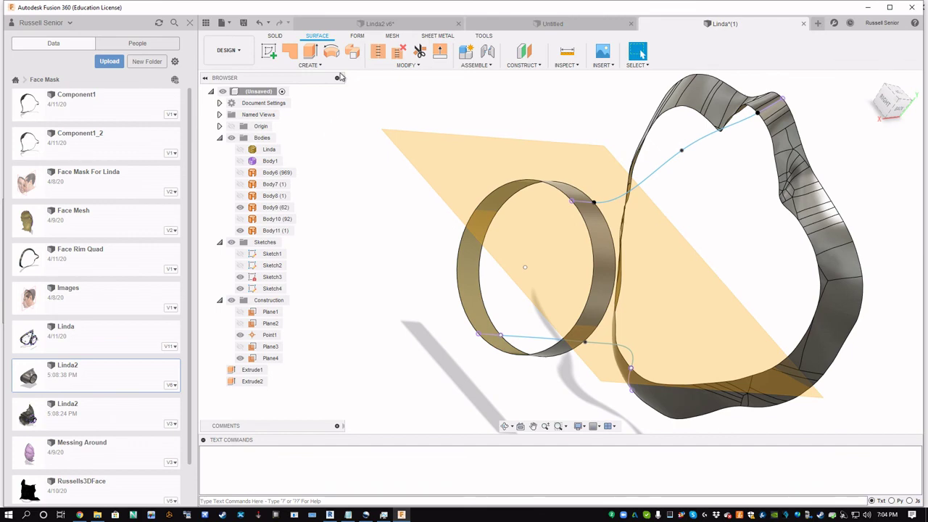
{"action": "left_click", "coordinate": [268, 51]}
{"action": "left_click", "coordinate": [484, 193]}
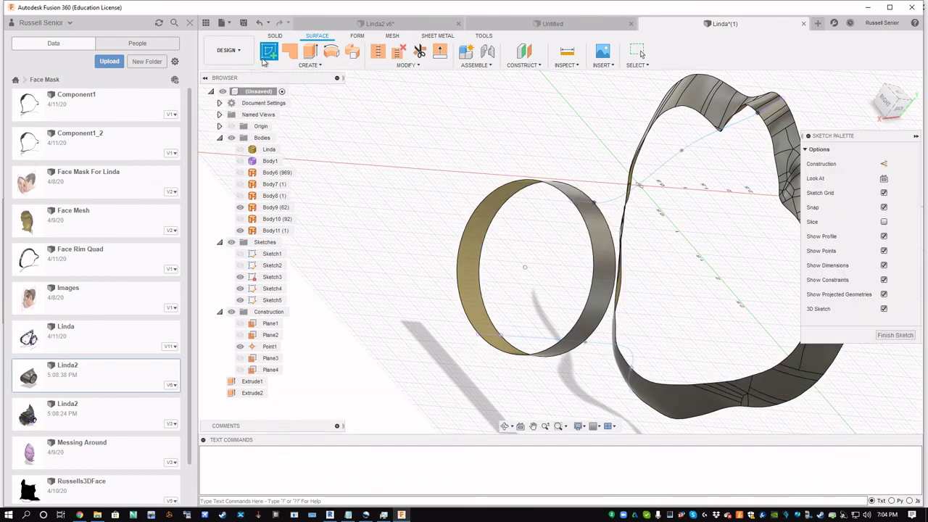
Intersect the rim band and filter ring bodies with the sketch plane to create their section curves.
{"action": "mouse_move", "coordinate": [354, 94]}
{"action": "middle_mouse_down", "text": "shift"}
{"action": "mouse_move", "coordinate": [415, 200]}
{"action": "mouse_move", "coordinate": [491, 234]}
{"action": "mouse_move", "coordinate": [526, 234]}
{"action": "mouse_move", "coordinate": [459, 231]}
{"action": "middle_mouse_up", "text": "shift"}
{"action": "scroll", "coordinate": [459, 231], "scroll_direction": "up", "scroll_amount": 1}
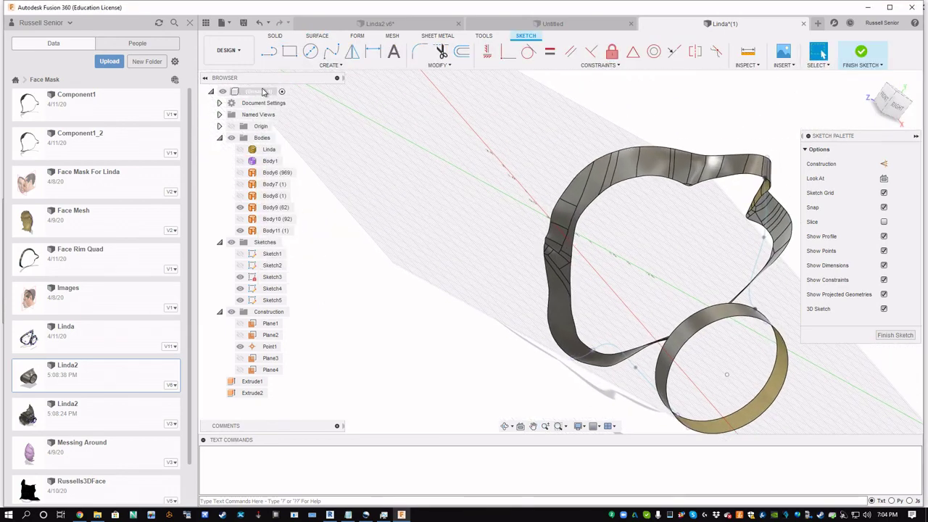
{"action": "left_click", "coordinate": [330, 65]}
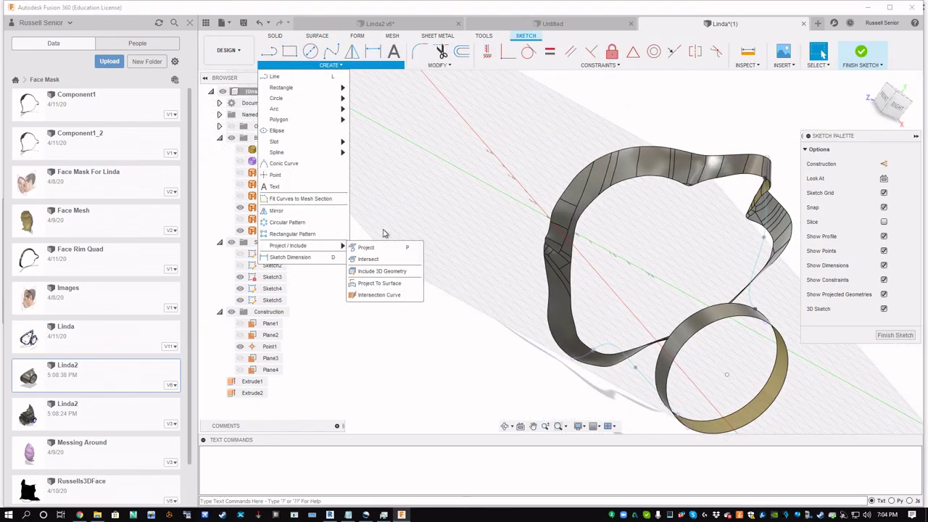
{"action": "left_click", "coordinate": [366, 259]}
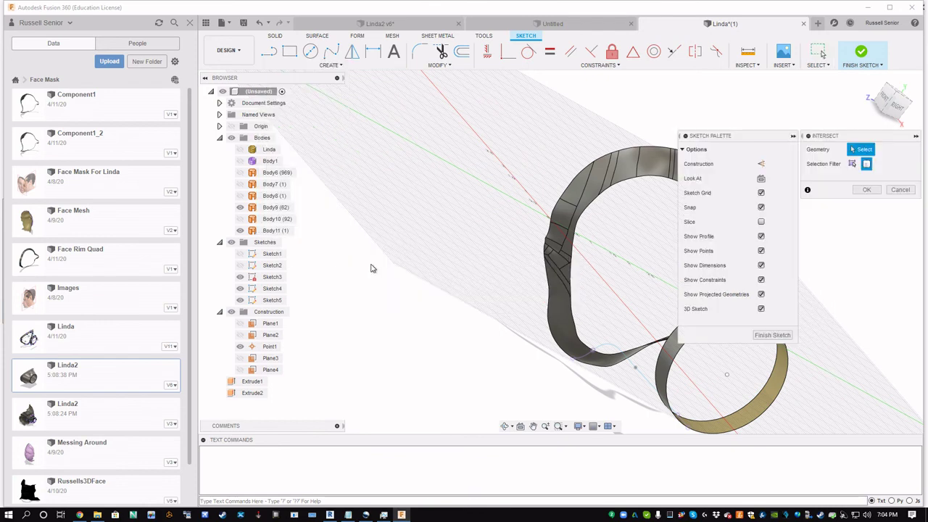
{"action": "left_click", "coordinate": [645, 155]}
{"action": "left_click", "coordinate": [665, 362]}
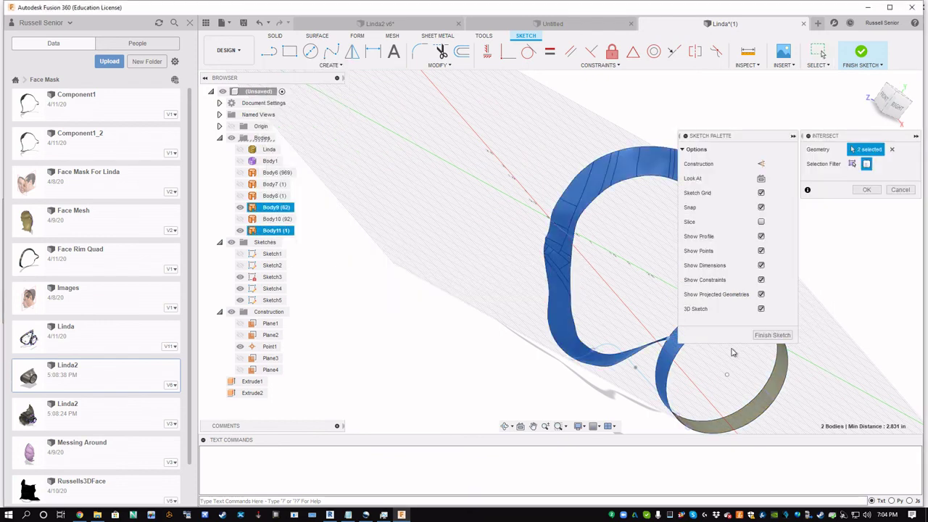
{"action": "left_click", "coordinate": [866, 190]}
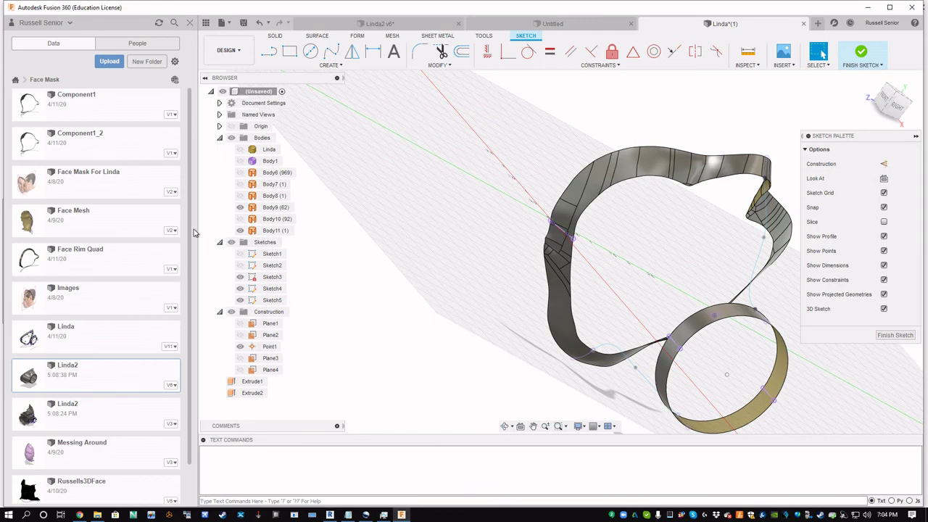
Hide the rim band and filter ring bodies, leaving the sketch curves visible.
{"action": "left_click", "coordinate": [239, 207]}
{"action": "left_click", "coordinate": [240, 219]}
{"action": "left_click", "coordinate": [240, 231]}
Sketch a fit-point spline on one side from the rim band's section curve through one intermediate point to the filter ring's section curve.
{"action": "mouse_move", "coordinate": [487, 337]}
{"action": "middle_mouse_down", "text": "shift"}
{"action": "mouse_move", "coordinate": [534, 338]}
{"action": "mouse_move", "coordinate": [507, 347]}
{"action": "middle_mouse_up", "text": "shift"}
{"action": "left_click", "coordinate": [335, 58]}
{"action": "left_click", "coordinate": [545, 222]}
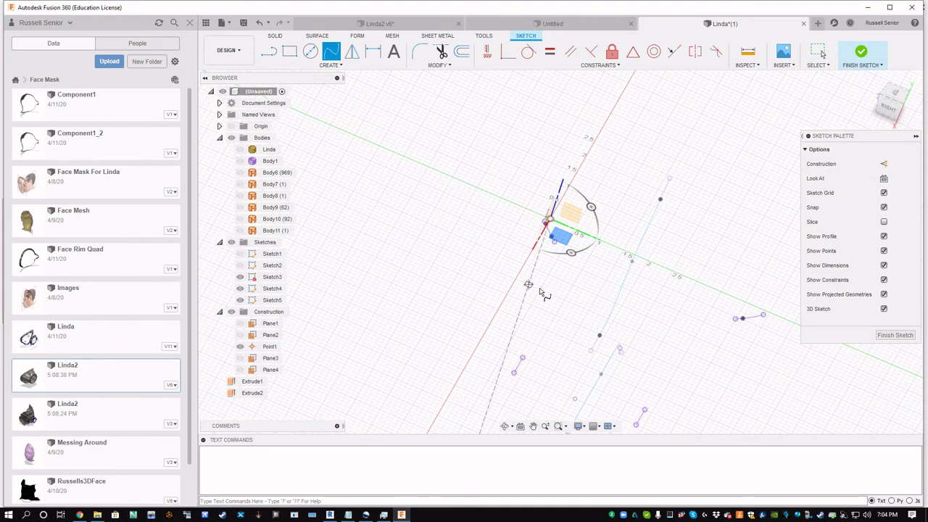
{"action": "left_click_drag", "start_coordinate": [557, 245], "coordinate": [559, 259]}
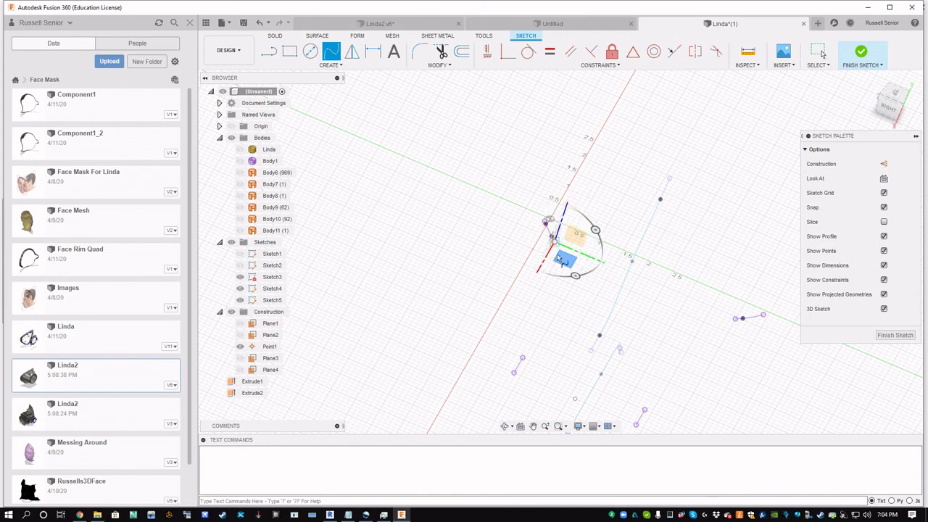
{"action": "left_click", "coordinate": [552, 305]}
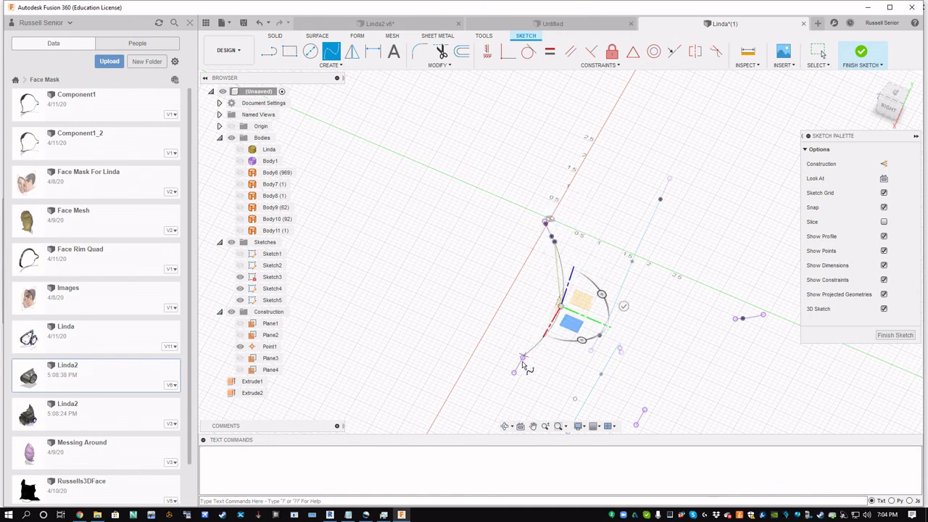
{"action": "left_click", "coordinate": [522, 358]}
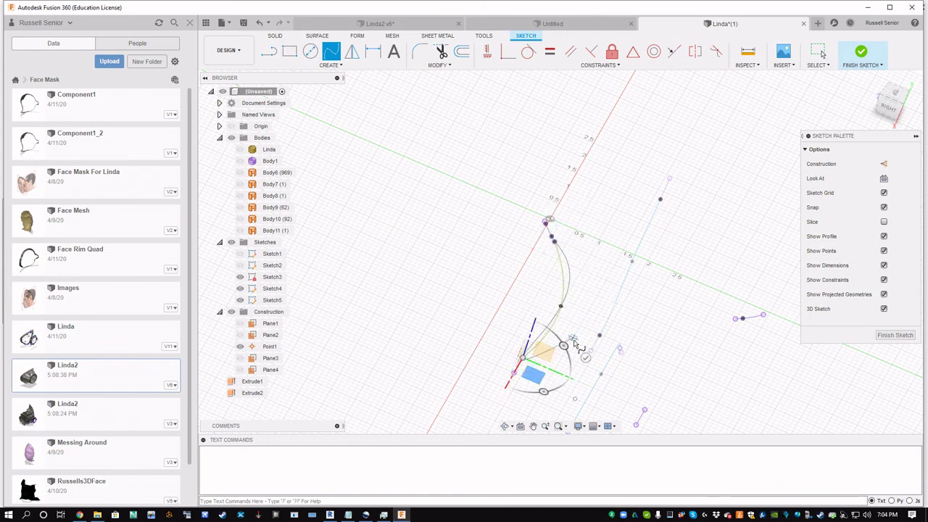
{"action": "left_click", "coordinate": [737, 319]}
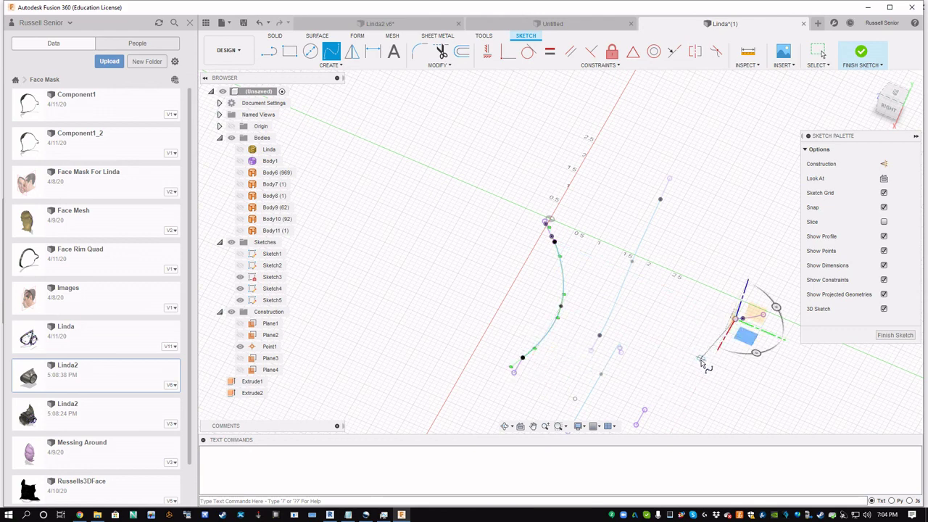
{"action": "left_click", "coordinate": [694, 363]}
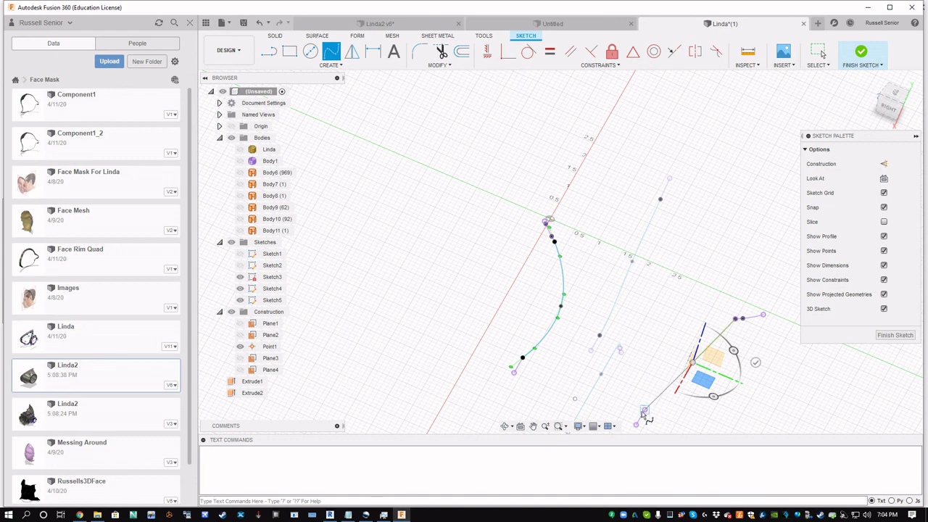
{"action": "left_click", "coordinate": [643, 410]}
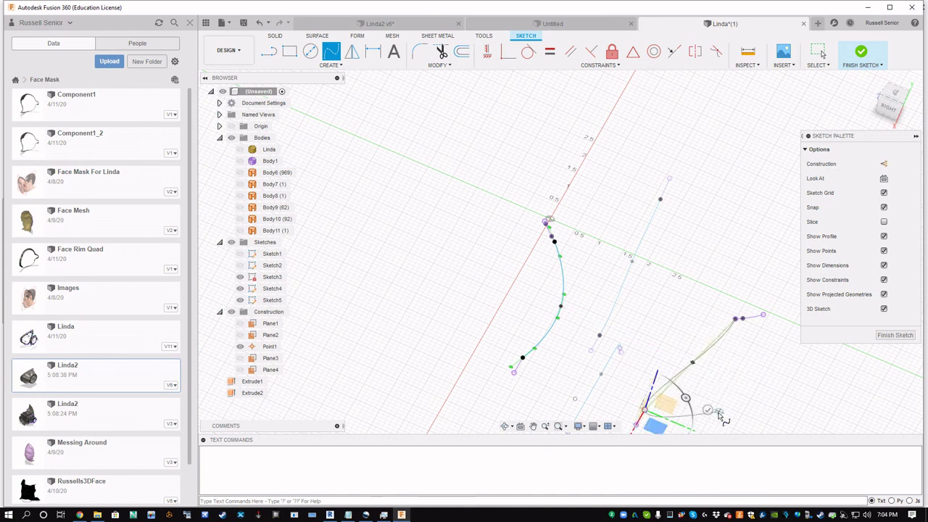
{"action": "key", "text": "Escape"}
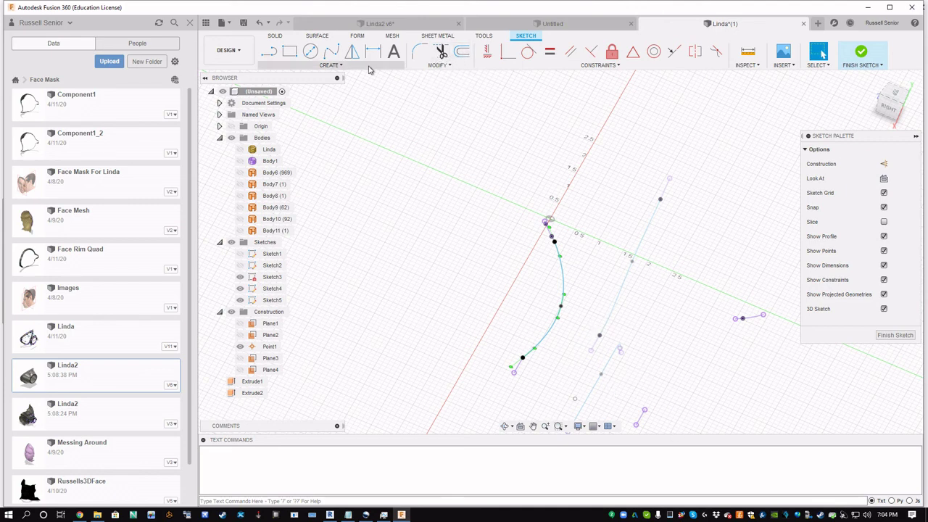
Show Plane3 and mirror the side spline across it to the opposite side of the mask.
{"action": "left_click", "coordinate": [352, 50]}
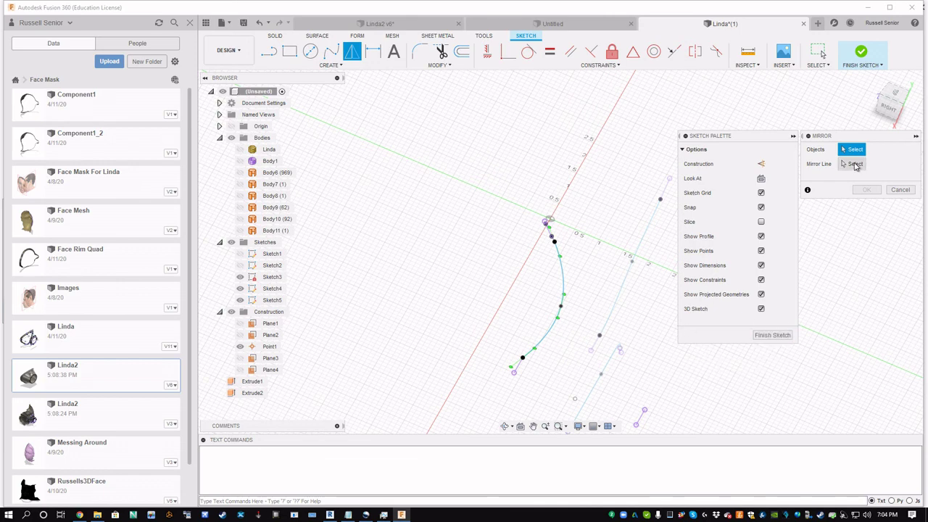
{"action": "left_click", "coordinate": [854, 164]}
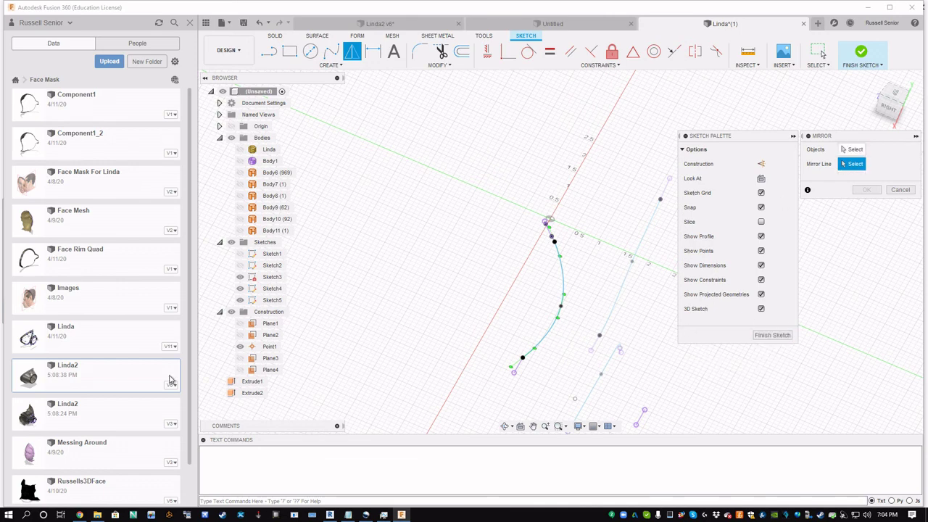
{"action": "left_click", "coordinate": [240, 358]}
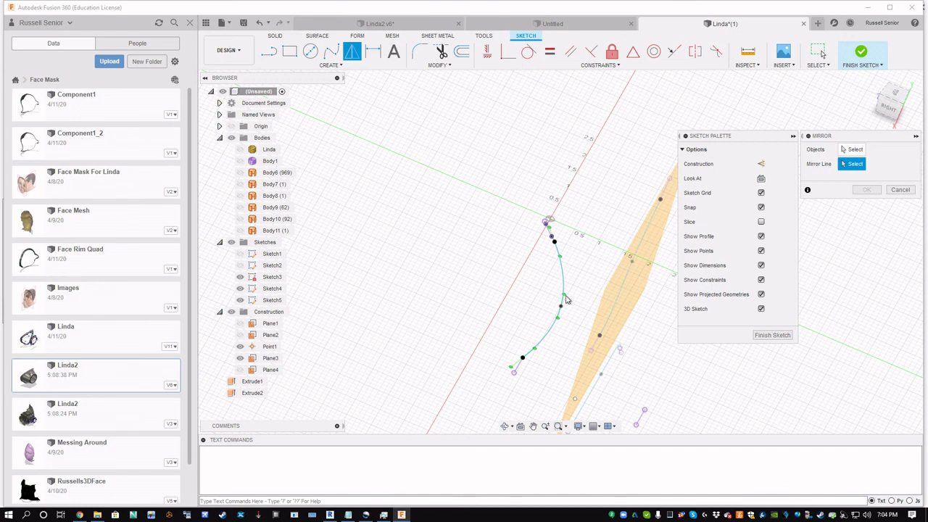
{"action": "left_click", "coordinate": [854, 149]}
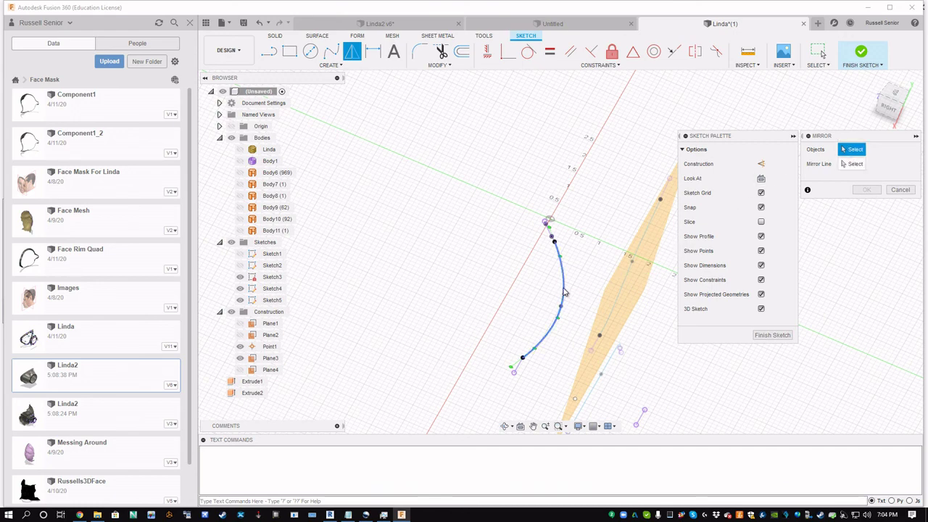
{"action": "left_click", "coordinate": [564, 292]}
{"action": "left_click", "coordinate": [852, 164]}
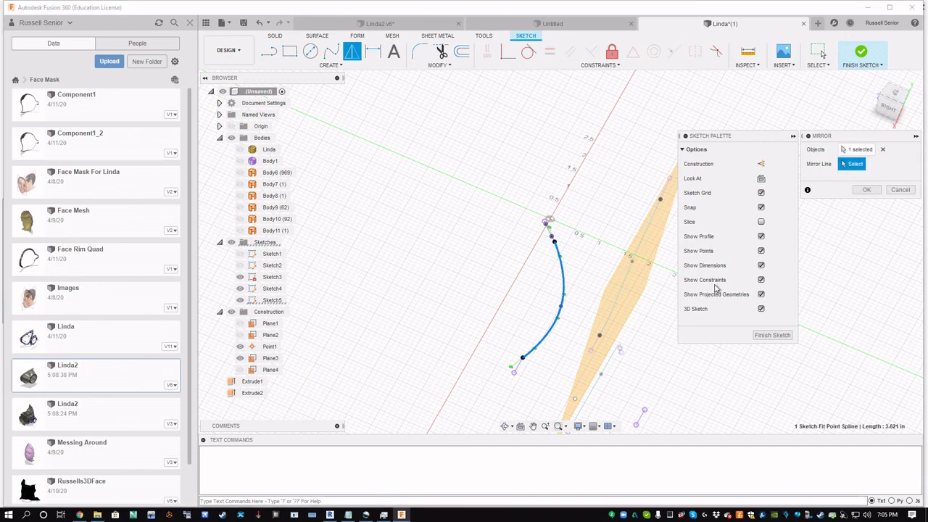
{"action": "left_click", "coordinate": [618, 321]}
{"action": "mouse_move", "coordinate": [831, 396]}
{"action": "middle_mouse_down", "text": "shift"}
{"action": "mouse_move", "coordinate": [824, 385]}
{"action": "mouse_move", "coordinate": [836, 357]}
{"action": "middle_mouse_up", "text": "shift"}
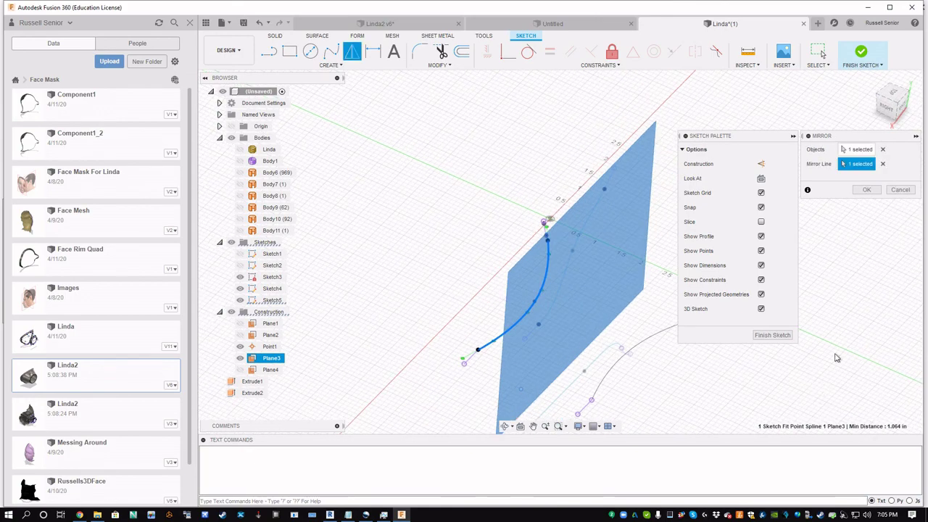
{"action": "left_click", "coordinate": [867, 189]}
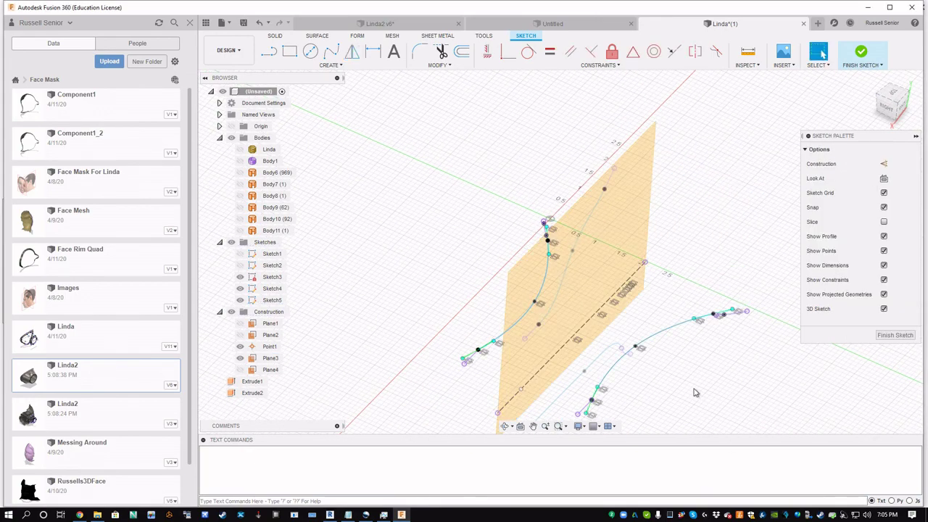
Delete the symmetry constraint on the mirrored spline's endpoint near the rim band.
{"action": "scroll", "coordinate": [693, 392], "scroll_direction": "up", "scroll_amount": 3}
{"action": "scroll", "coordinate": [705, 304], "scroll_direction": "up", "scroll_amount": 5}
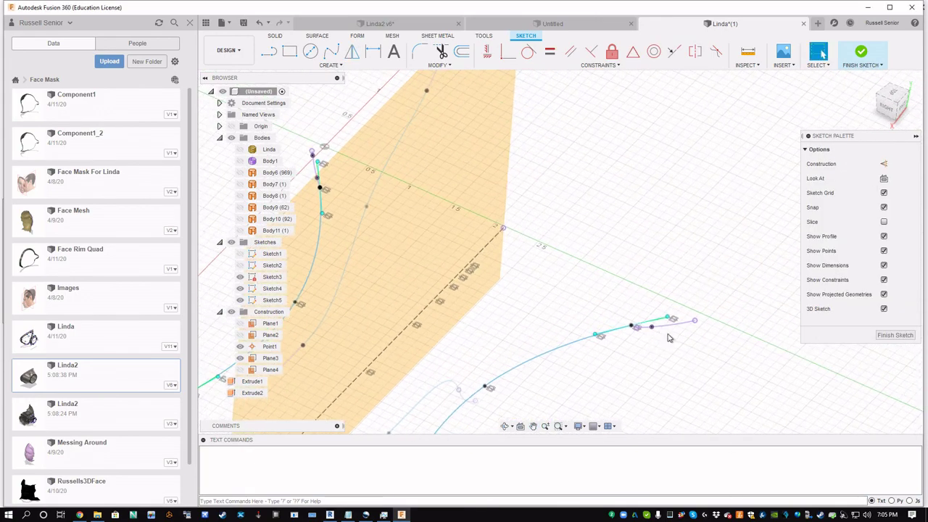
{"action": "scroll", "coordinate": [671, 326], "scroll_direction": "up", "scroll_amount": 3}
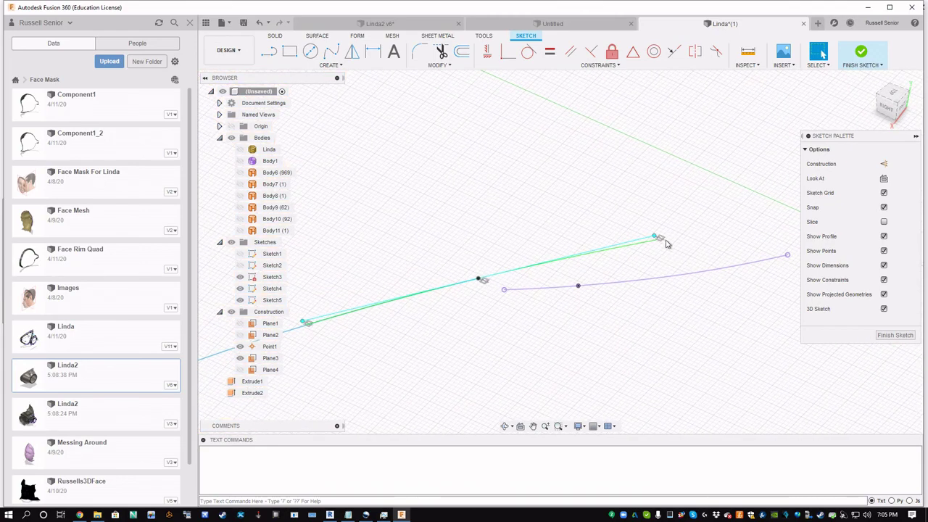
{"action": "scroll", "coordinate": [667, 243], "scroll_direction": "up", "scroll_amount": 4}
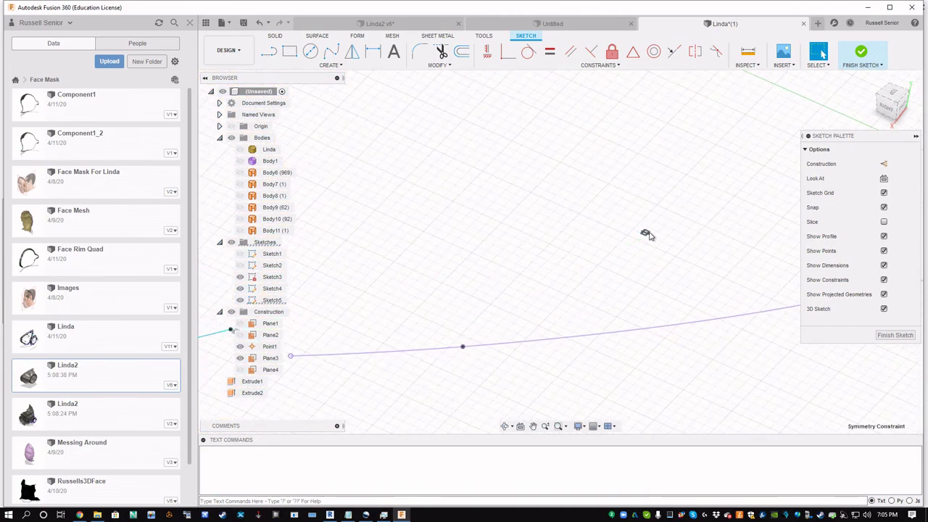
{"action": "mouse_move", "coordinate": [648, 234]}
{"action": "middle_mouse_down", "text": "shift"}
{"action": "mouse_move", "coordinate": [545, 372]}
{"action": "mouse_move", "coordinate": [311, 337]}
{"action": "mouse_move", "coordinate": [668, 311]}
{"action": "mouse_move", "coordinate": [505, 216]}
{"action": "middle_mouse_up", "text": "shift"}
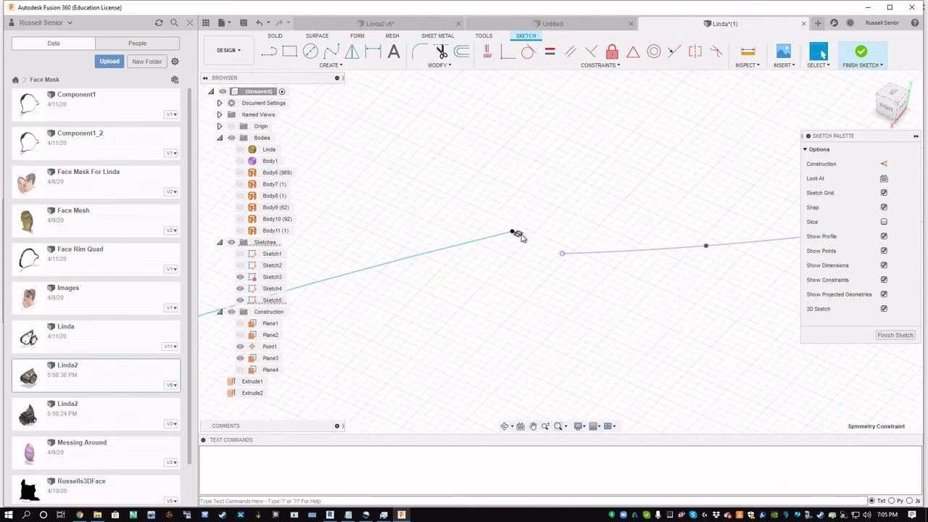
{"action": "key", "text": "Escape"}
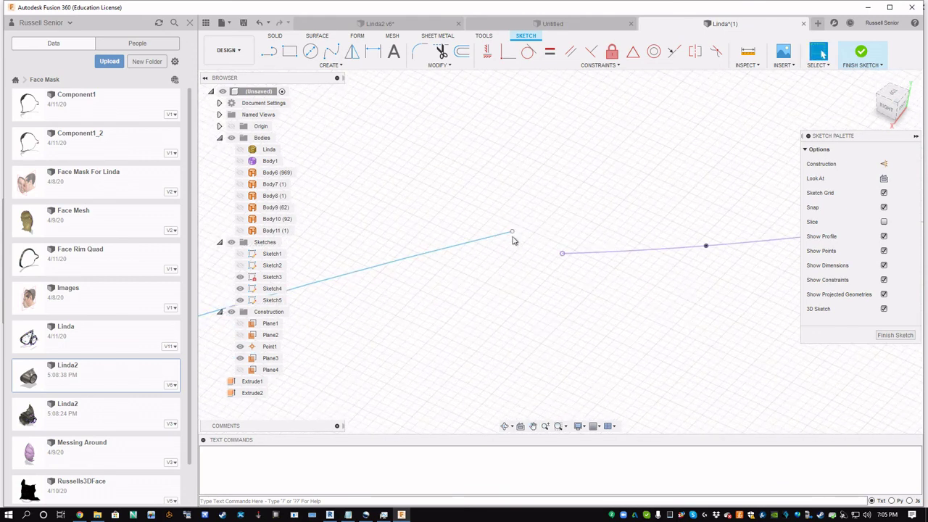
Make the mirrored spline's freed endpoint coincident with the inner endpoint of the rim band's section curve.
{"action": "left_click", "coordinate": [515, 243]}
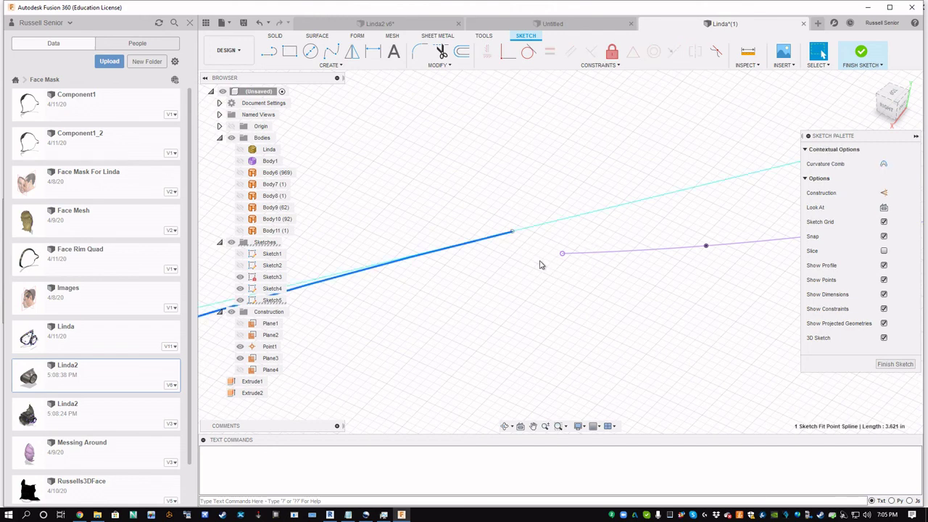
{"action": "left_click", "coordinate": [561, 255], "text": "shift"}
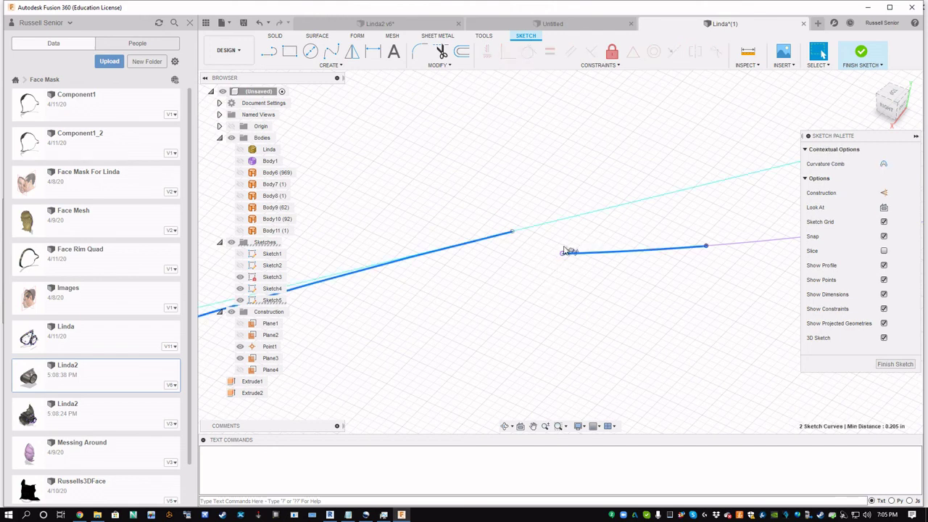
{"action": "left_click", "coordinate": [559, 263]}
{"action": "left_click", "coordinate": [563, 256]}
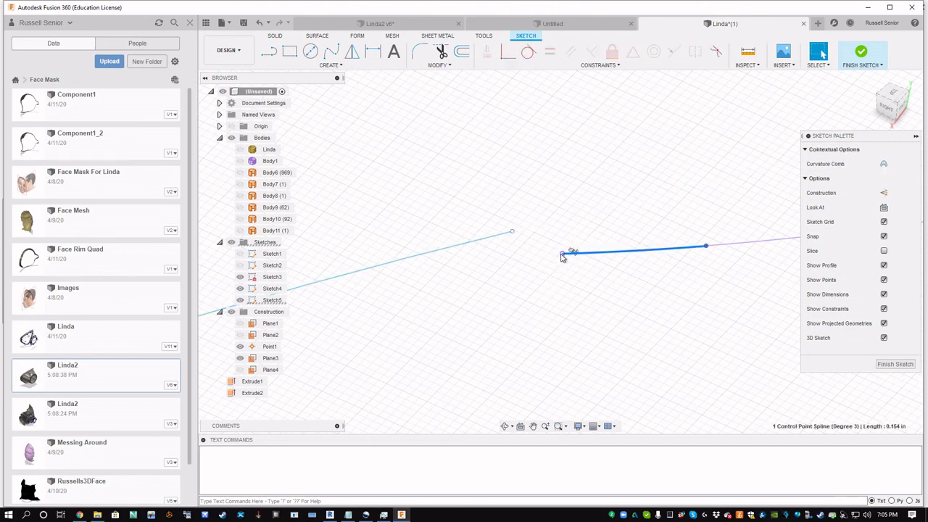
{"action": "left_click", "coordinate": [512, 233]}
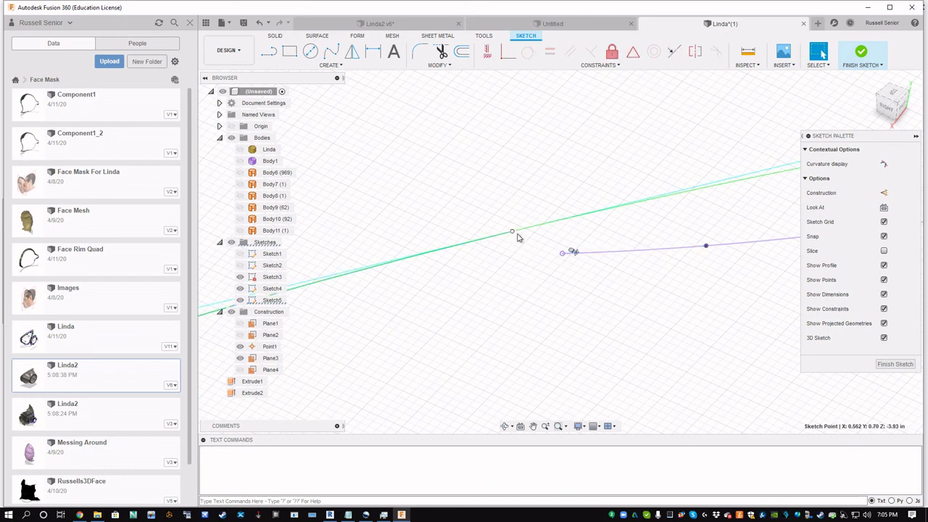
{"action": "left_click", "coordinate": [502, 61]}
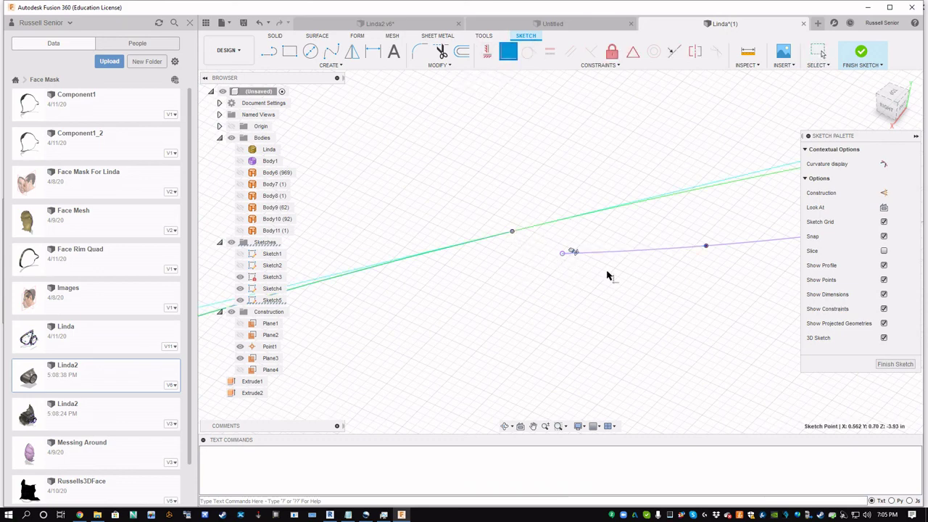
{"action": "left_click", "coordinate": [563, 255]}
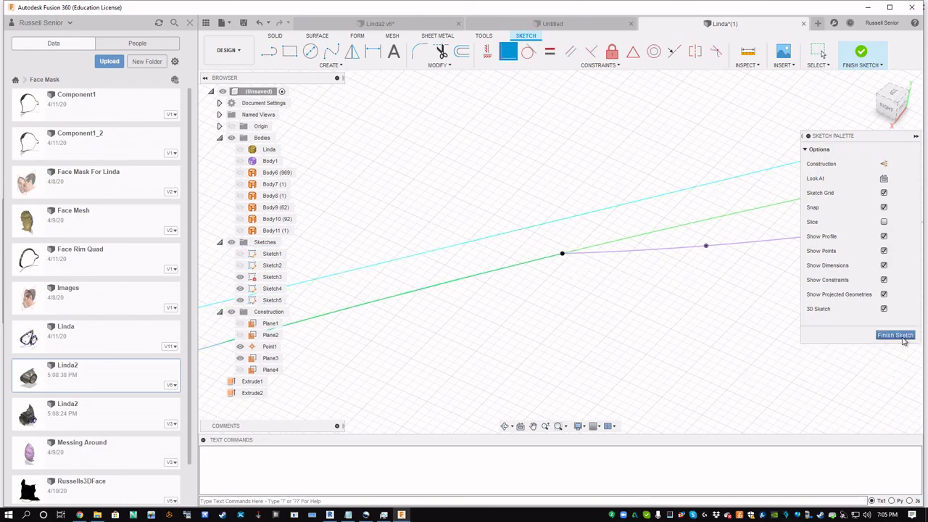
Delete the symmetry constraint on the mirrored spline's tangent handle and redirect the handle to follow the rim band's section curve.
{"action": "scroll", "coordinate": [628, 371], "scroll_direction": "down", "scroll_amount": 5}
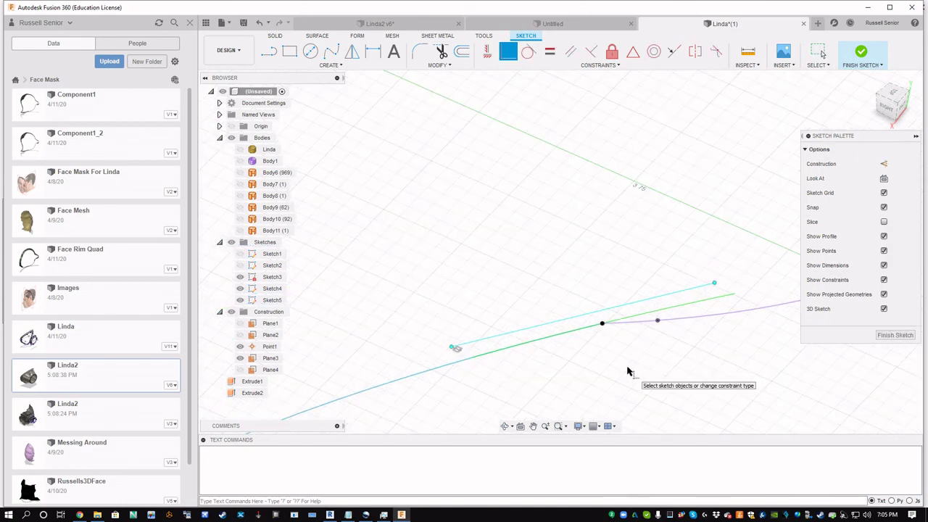
{"action": "key", "text": "Escape"}
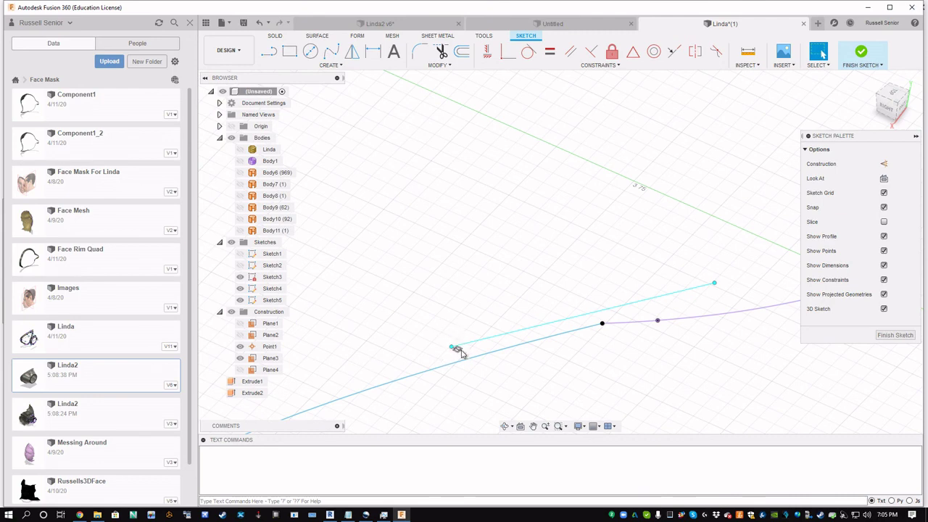
{"action": "key", "text": "Delete"}
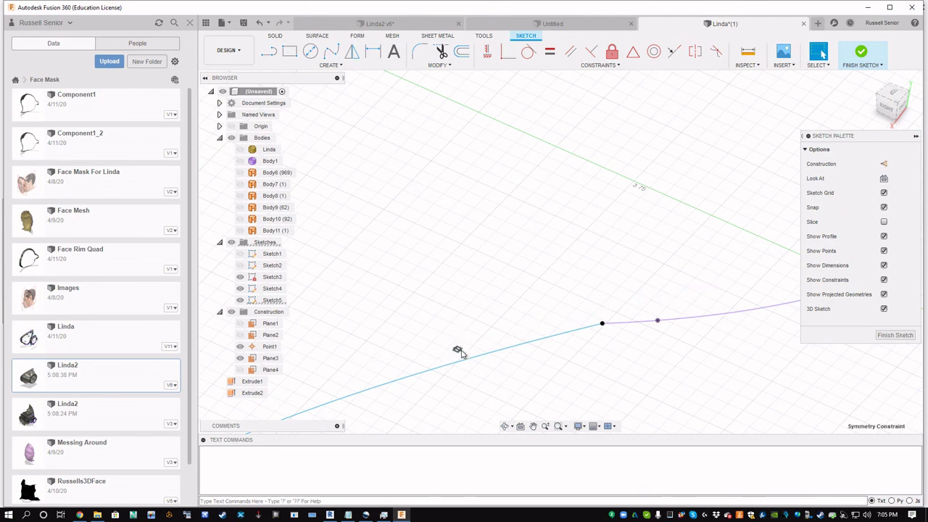
{"action": "left_click", "coordinate": [576, 334]}
{"action": "key", "text": "ctrl+z"}
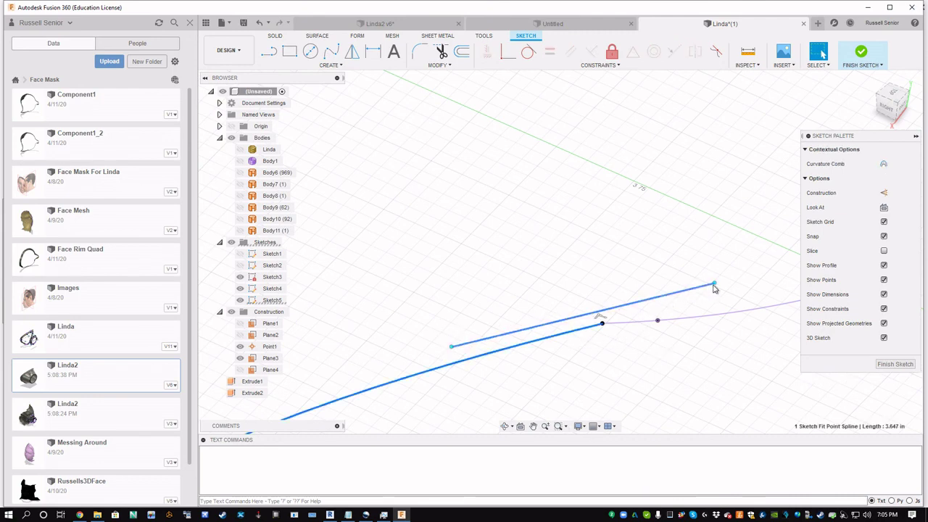
{"action": "mouse_move", "coordinate": [715, 285]}
{"action": "left_mouse_down"}
{"action": "mouse_move", "coordinate": [703, 258]}
{"action": "mouse_move", "coordinate": [708, 330]}
{"action": "mouse_move", "coordinate": [712, 323]}
{"action": "mouse_move", "coordinate": [693, 345]}
{"action": "mouse_move", "coordinate": [699, 334]}
{"action": "left_mouse_up"}
Show the face body to check the side splines against it, and finish the sketch.
{"action": "mouse_move", "coordinate": [628, 392]}
{"action": "middle_mouse_down", "text": "shift"}
{"action": "mouse_move", "coordinate": [549, 394]}
{"action": "mouse_move", "coordinate": [675, 284]}
{"action": "mouse_move", "coordinate": [758, 346]}
{"action": "middle_mouse_up", "text": "shift"}
{"action": "key", "text": "super"}
{"action": "scroll", "coordinate": [722, 326], "scroll_direction": "down", "scroll_amount": 8}
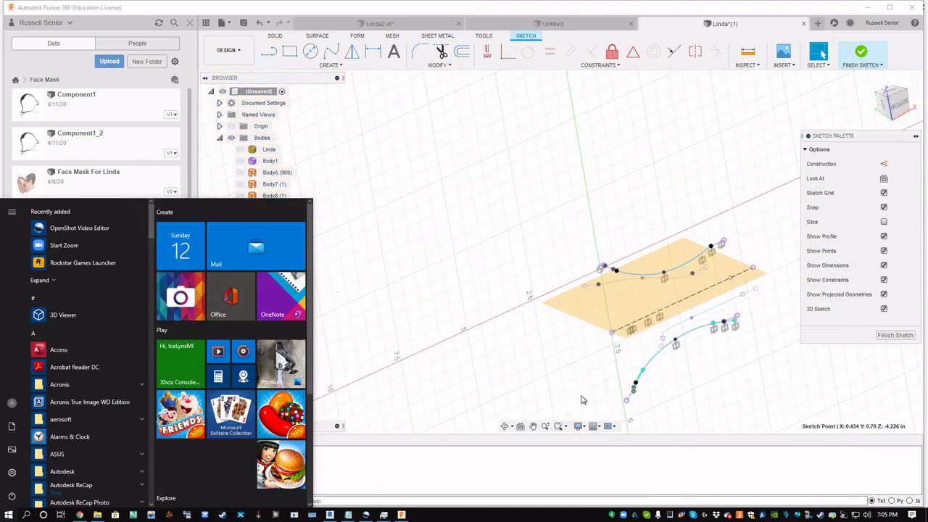
{"action": "key", "text": "super"}
{"action": "mouse_move", "coordinate": [549, 368]}
{"action": "middle_mouse_down", "text": "shift"}
{"action": "mouse_move", "coordinate": [635, 374]}
{"action": "mouse_move", "coordinate": [628, 324]}
{"action": "mouse_move", "coordinate": [508, 294]}
{"action": "mouse_move", "coordinate": [493, 231]}
{"action": "mouse_move", "coordinate": [460, 244]}
{"action": "mouse_move", "coordinate": [476, 240]}
{"action": "middle_mouse_up", "text": "shift"}
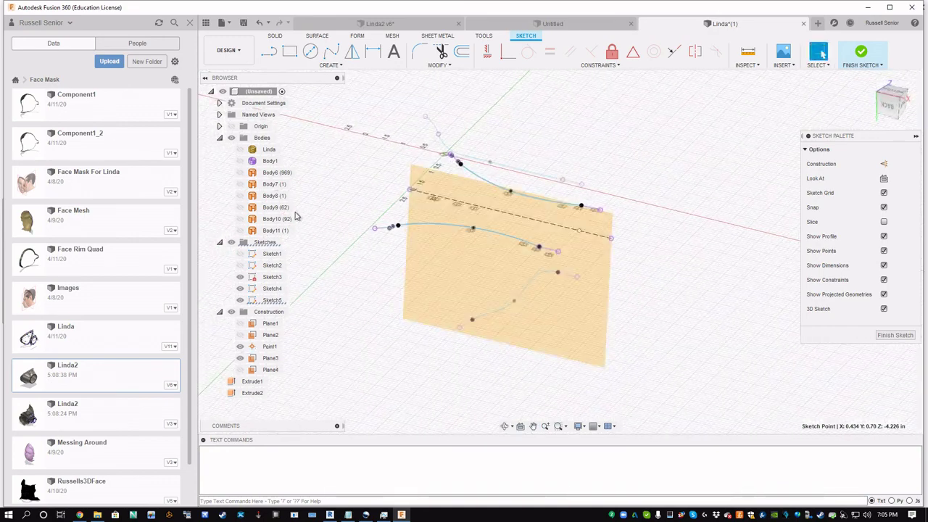
{"action": "left_click", "coordinate": [240, 150]}
{"action": "mouse_move", "coordinate": [454, 311]}
{"action": "middle_mouse_down", "text": "shift"}
{"action": "mouse_move", "coordinate": [471, 398]}
{"action": "mouse_move", "coordinate": [454, 306]}
{"action": "mouse_move", "coordinate": [455, 355]}
{"action": "mouse_move", "coordinate": [469, 358]}
{"action": "middle_mouse_up", "text": "shift"}
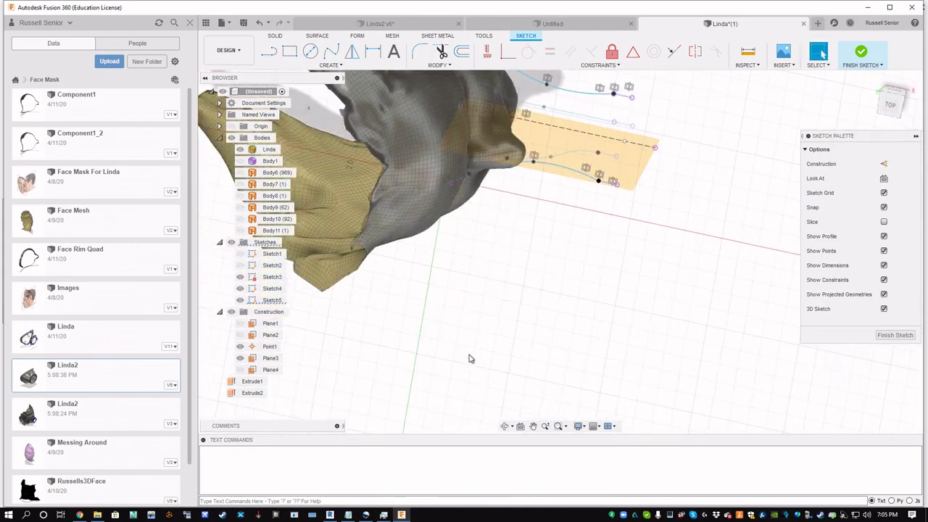
{"action": "mouse_move", "coordinate": [551, 214]}
{"action": "middle_mouse_down", "text": "shift"}
{"action": "mouse_move", "coordinate": [534, 323]}
{"action": "mouse_move", "coordinate": [538, 302]}
{"action": "mouse_move", "coordinate": [585, 318]}
{"action": "middle_mouse_up", "text": "shift"}
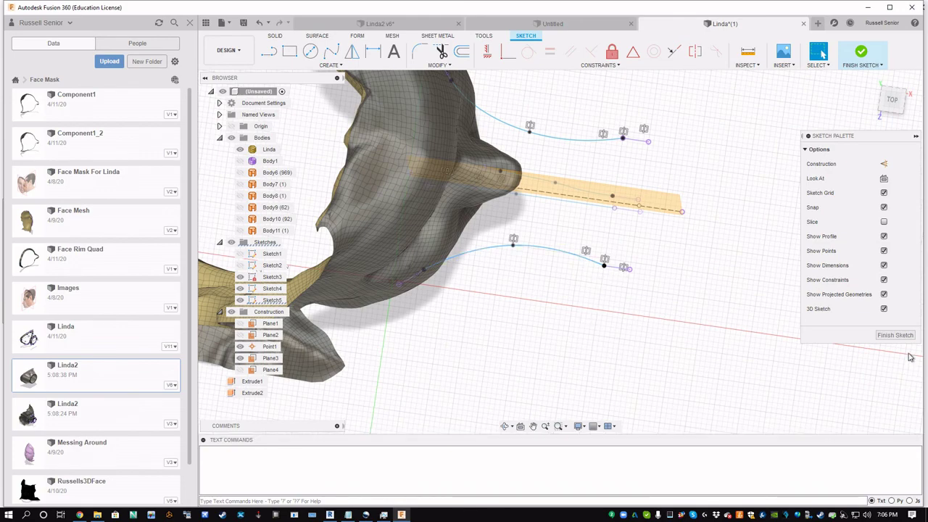
{"action": "left_click", "coordinate": [896, 334]}
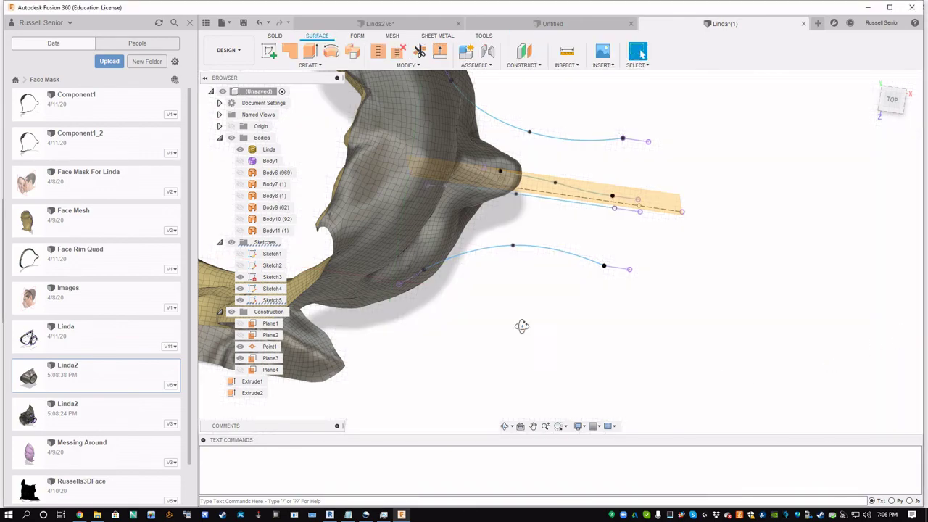
Start a surface Loft with the rim band and filter ring bodies shown and the face body hidden, and turn on the Closed option.
{"action": "middle_click_drag", "start_coordinate": [521, 325], "coordinate": [500, 145], "text": "shift"}
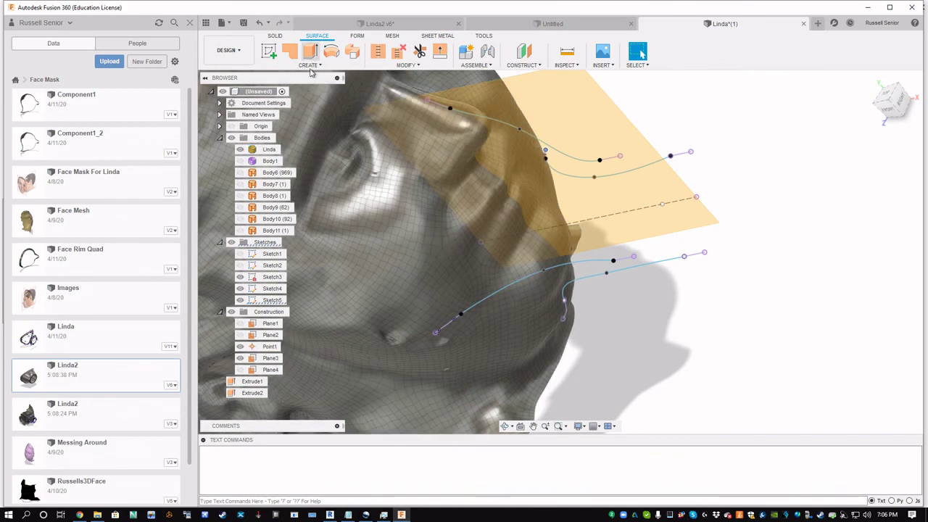
{"action": "left_click", "coordinate": [309, 64]}
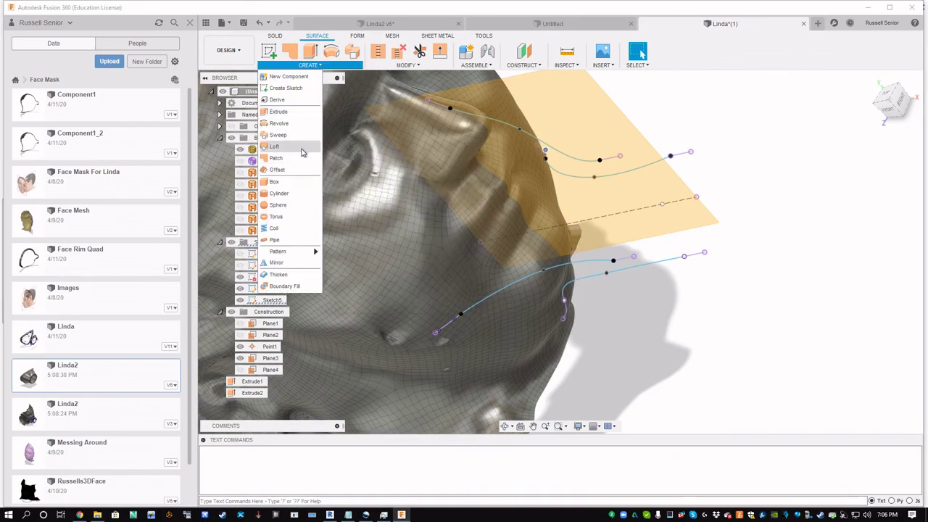
{"action": "left_click", "coordinate": [303, 148]}
{"action": "left_click", "coordinate": [451, 322]}
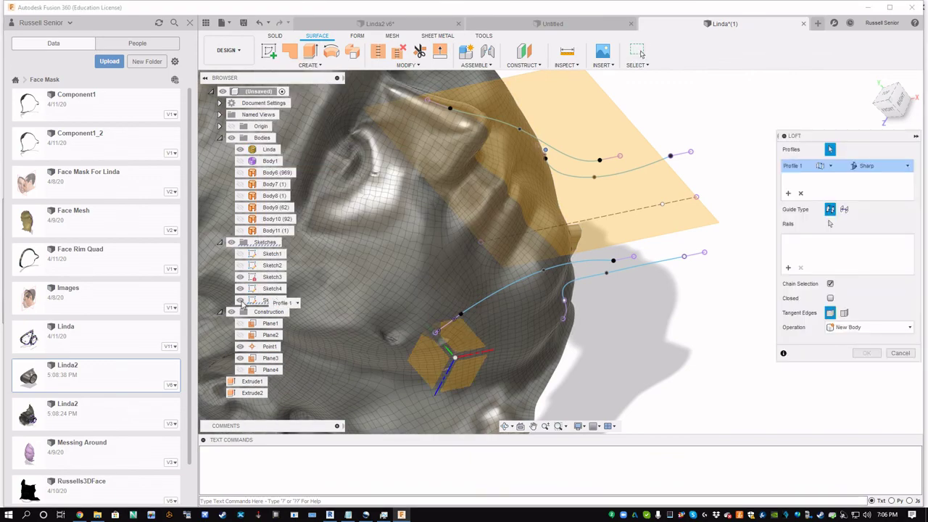
{"action": "left_click", "coordinate": [241, 219]}
{"action": "left_click", "coordinate": [240, 208]}
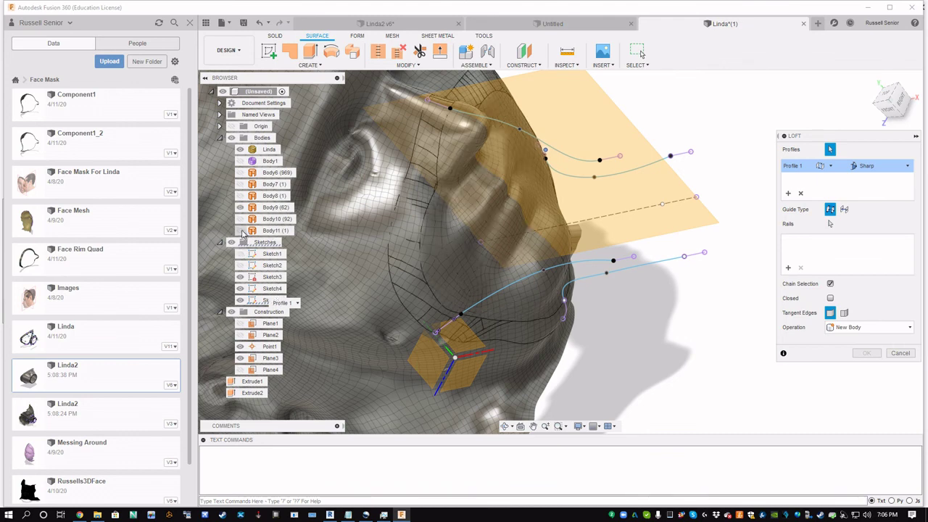
{"action": "left_click", "coordinate": [241, 231]}
{"action": "left_click", "coordinate": [240, 149]}
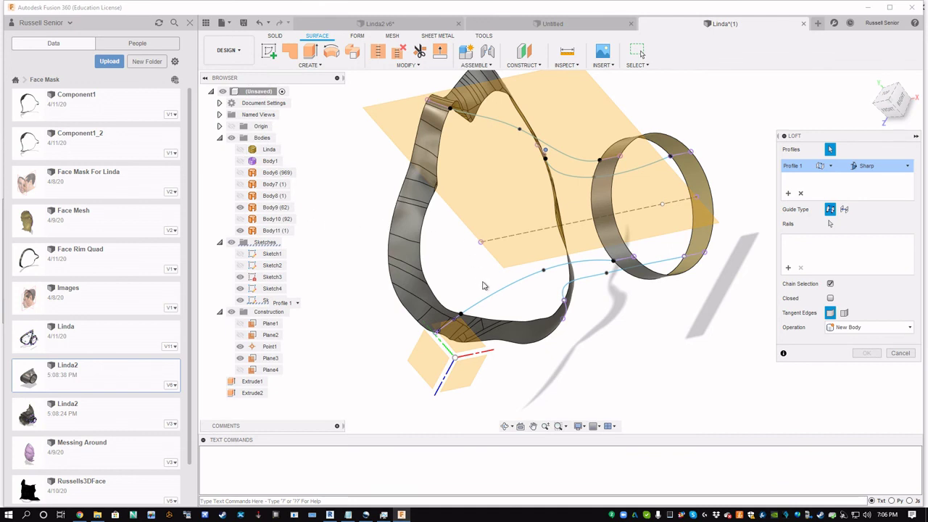
{"action": "left_click", "coordinate": [830, 298]}
{"action": "left_click", "coordinate": [421, 263]}
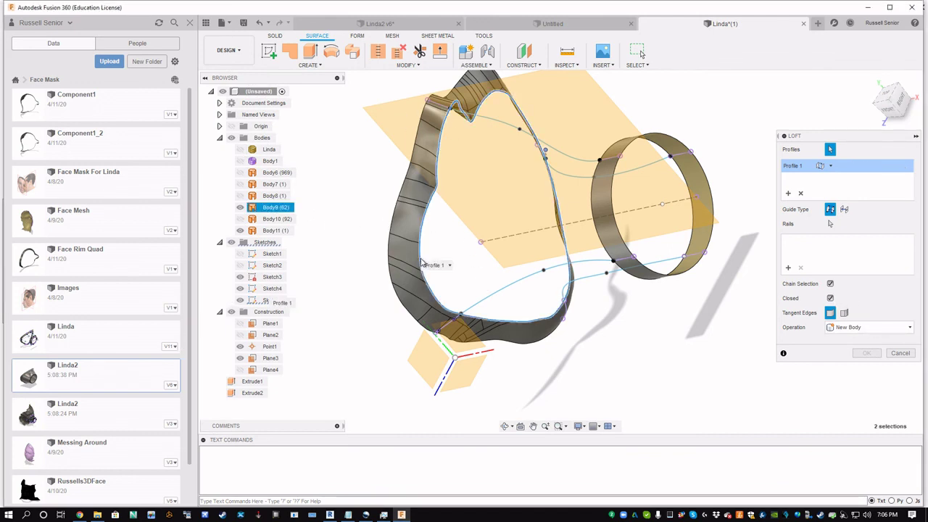
{"action": "middle_click_drag", "start_coordinate": [560, 350], "coordinate": [608, 346], "text": "shift"}
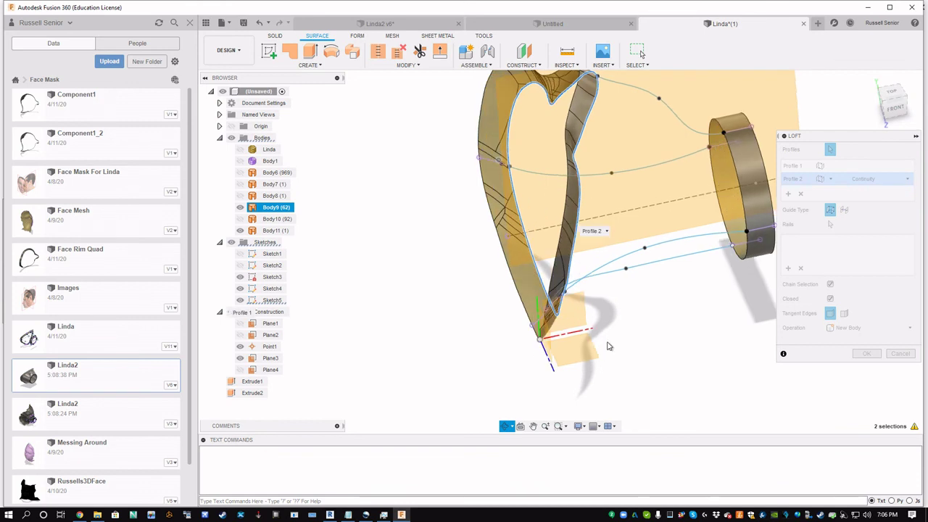
{"action": "left_click", "coordinate": [742, 206]}
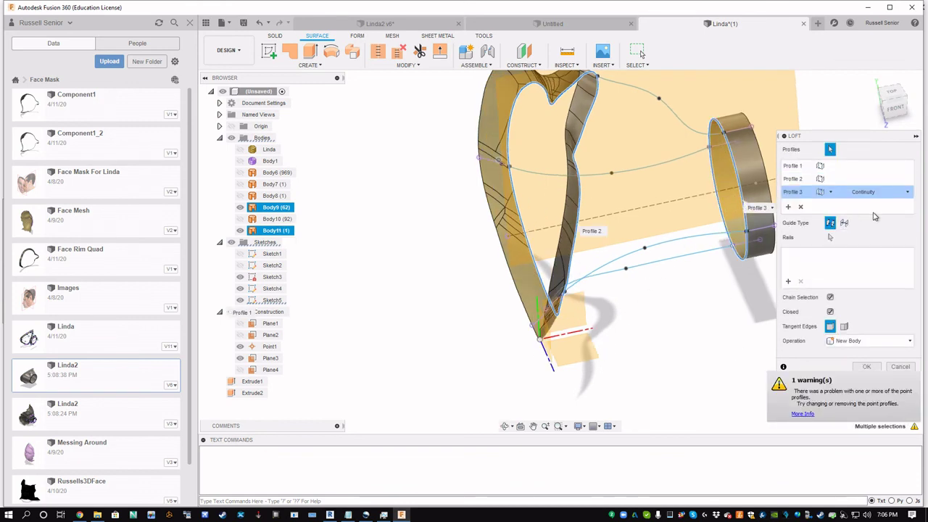
{"action": "left_click", "coordinate": [800, 209]}
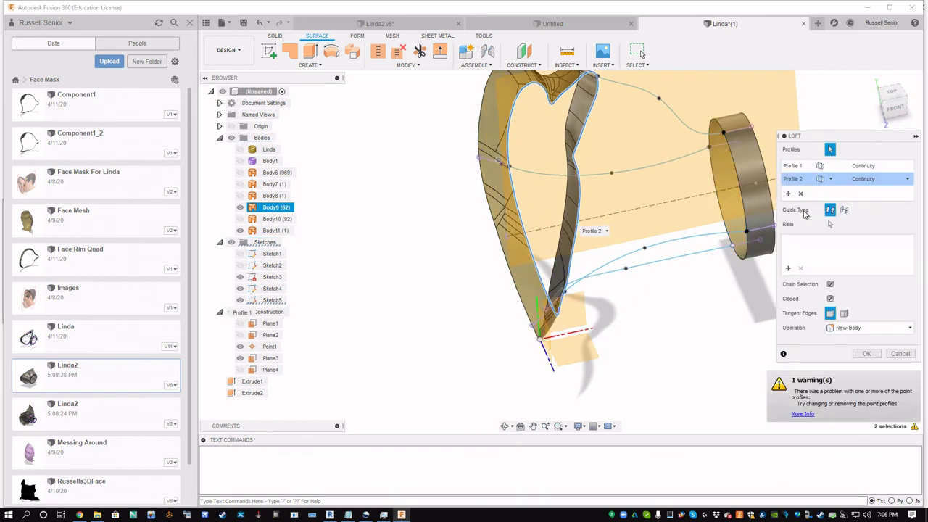
{"action": "left_click", "coordinate": [800, 194]}
{"action": "left_click", "coordinate": [801, 193]}
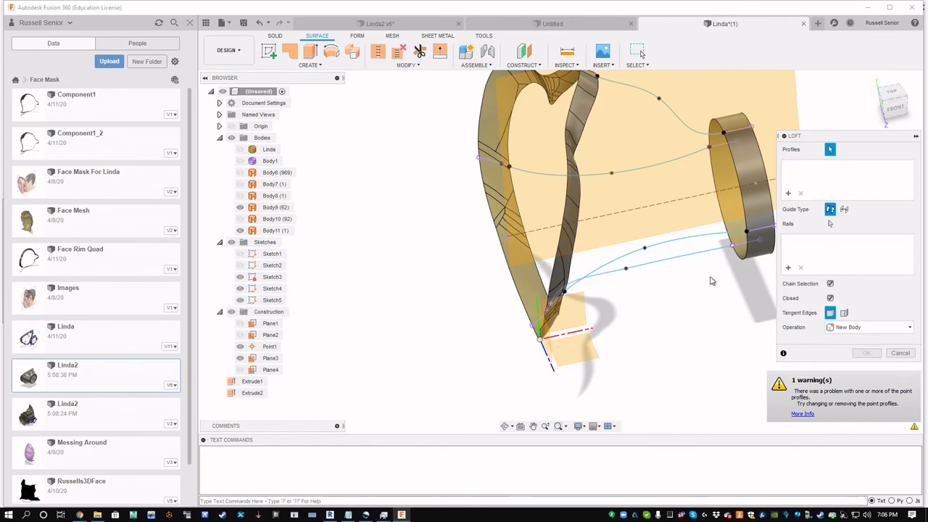
Set the rim band's inner edge chain and the filter ring's face-side edge as the two loft profiles.
{"action": "middle_click_drag", "start_coordinate": [716, 320], "coordinate": [684, 313], "text": "shift"}
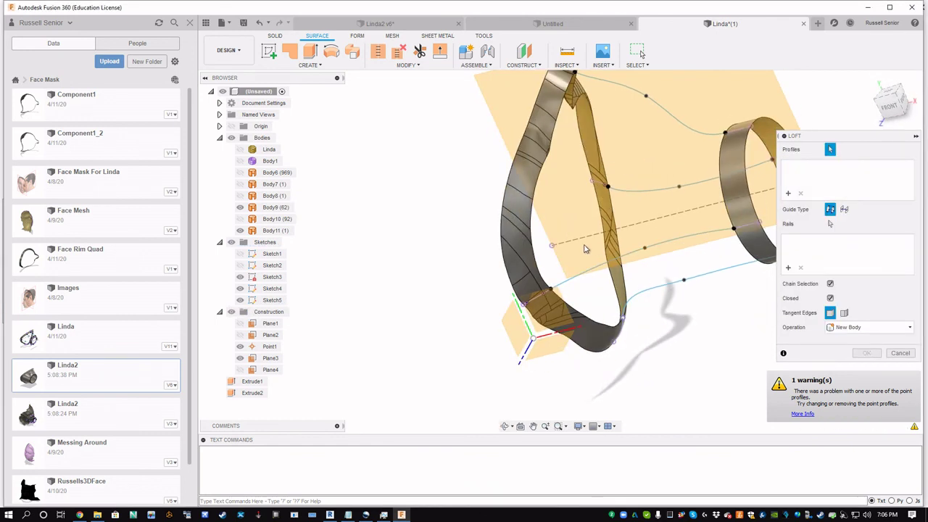
{"action": "left_click", "coordinate": [537, 227]}
{"action": "middle_click_drag", "start_coordinate": [538, 228], "coordinate": [749, 170], "text": "shift"}
{"action": "middle_click_drag", "start_coordinate": [761, 302], "coordinate": [626, 388]}
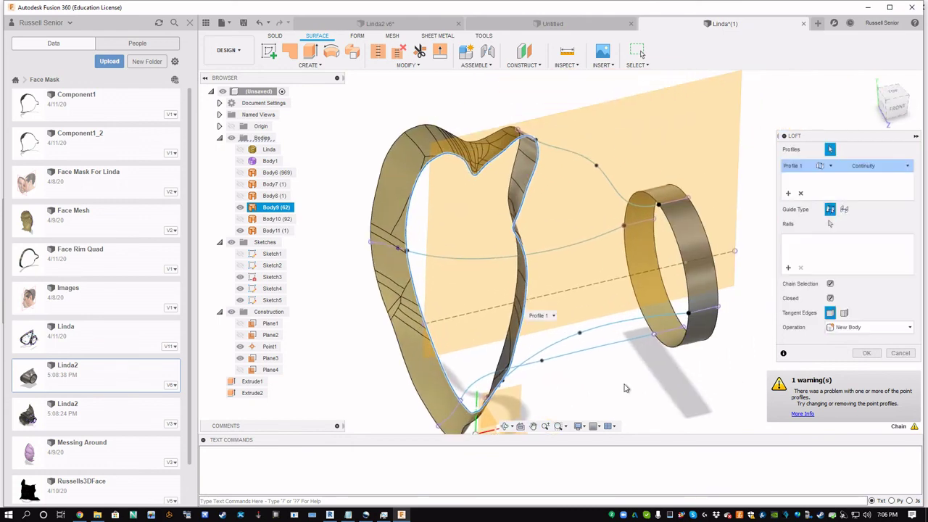
{"action": "left_click", "coordinate": [682, 297]}
Guide the loft along the side, upper and lower splines as rails and create it as a new body.
{"action": "middle_click_drag", "start_coordinate": [674, 341], "coordinate": [623, 400], "text": "shift"}
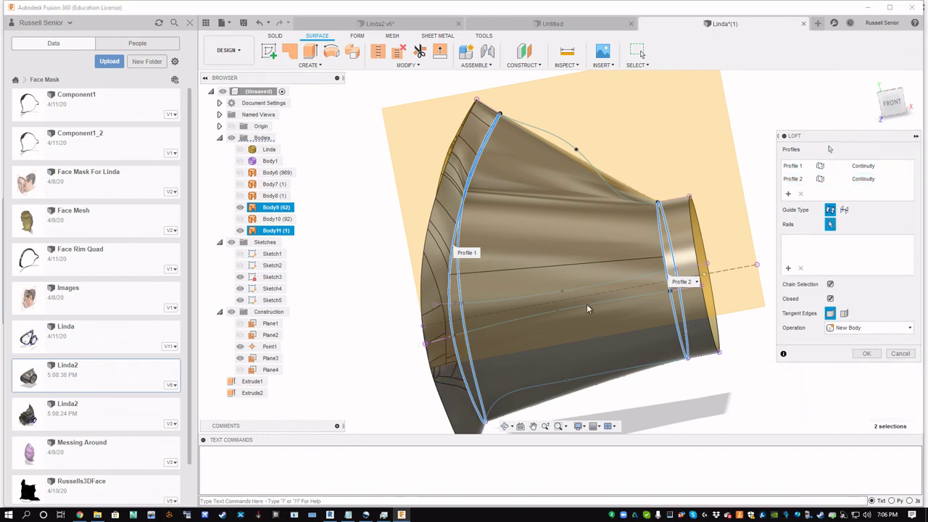
{"action": "middle_click_drag", "start_coordinate": [663, 368], "coordinate": [606, 413], "text": "shift"}
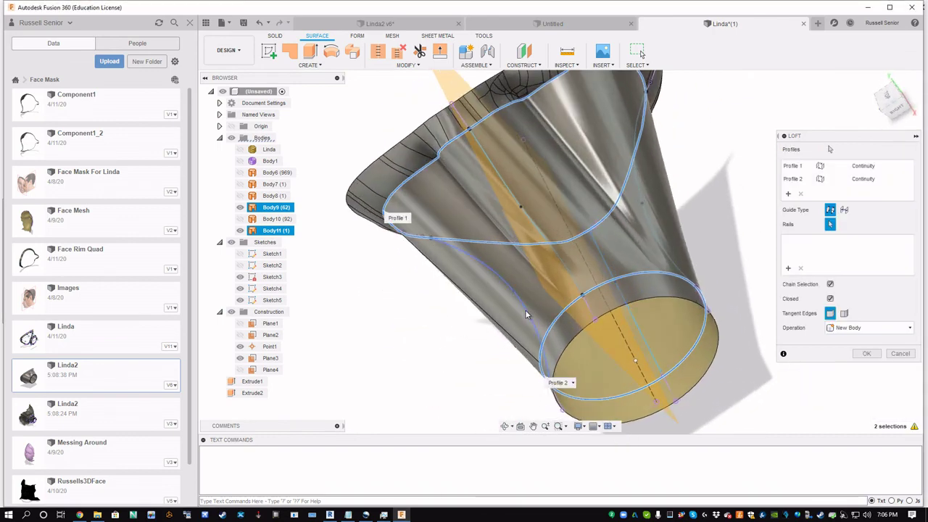
{"action": "left_click", "coordinate": [674, 264]}
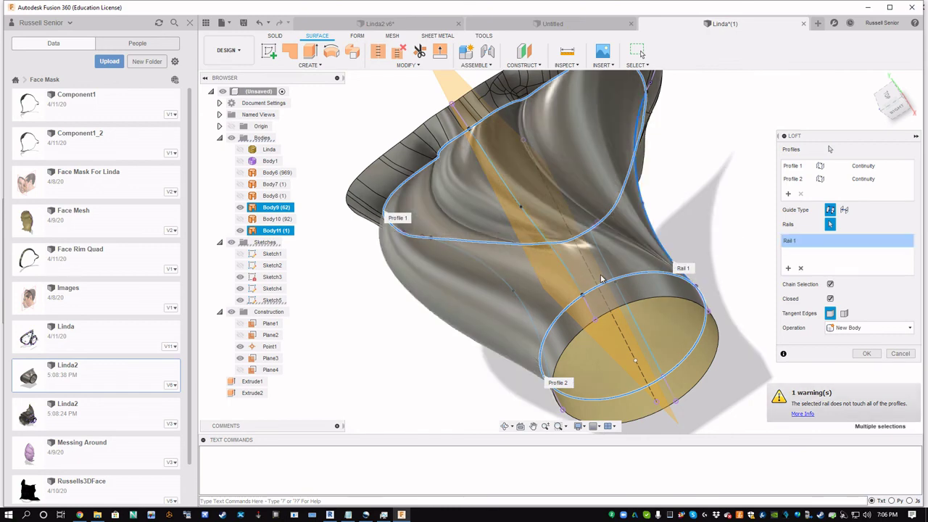
{"action": "middle_click_drag", "start_coordinate": [652, 254], "coordinate": [572, 216], "text": "shift"}
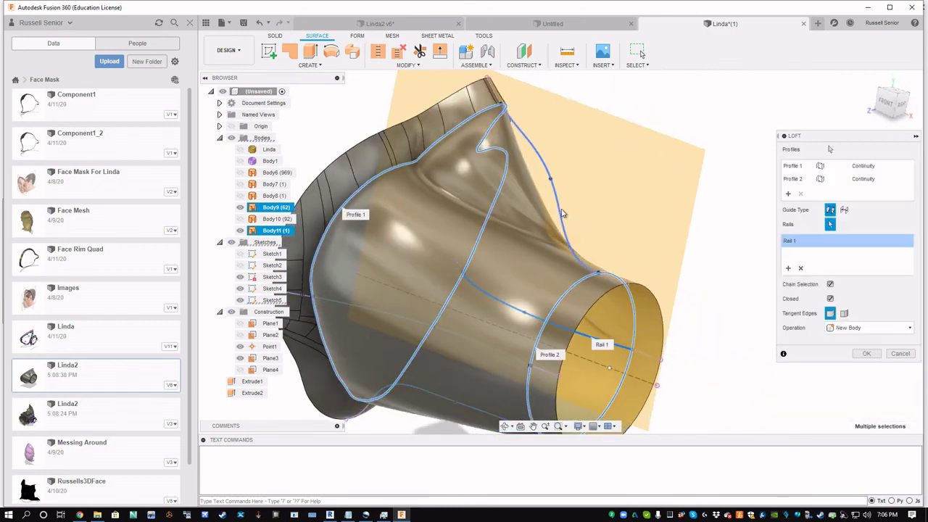
{"action": "left_click", "coordinate": [441, 411]}
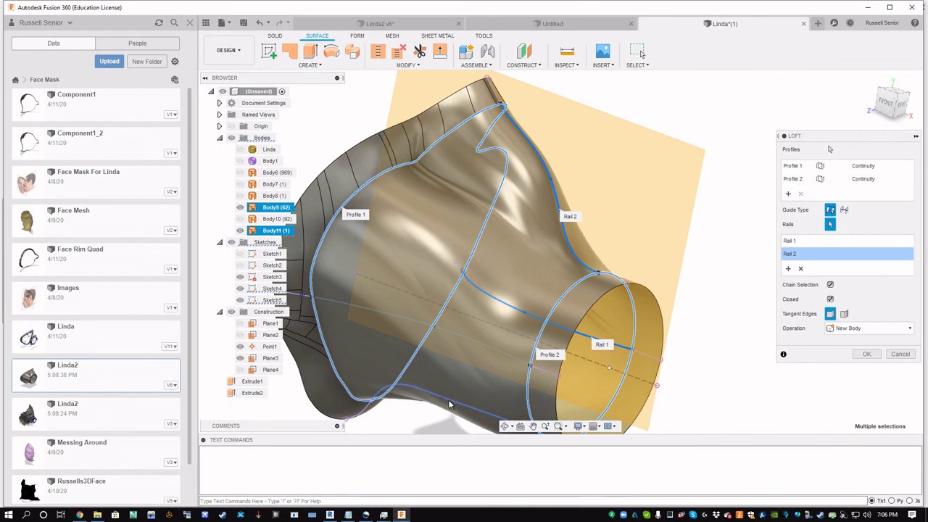
{"action": "middle_click_drag", "start_coordinate": [780, 414], "coordinate": [732, 364], "text": "shift"}
{"action": "left_click", "coordinate": [865, 368]}
{"action": "key", "text": "Escape"}
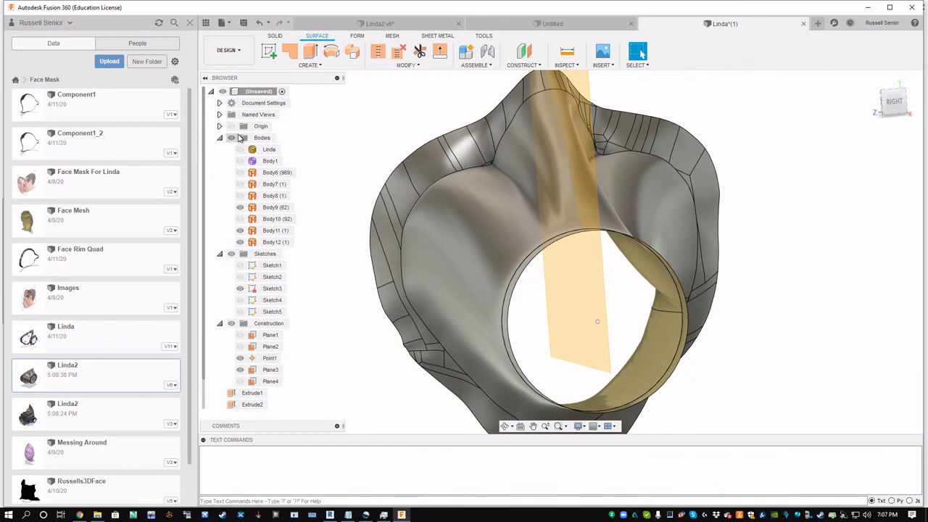
Hide the construction geometry and inspect the lofted mask surface from the face side, the flank and the filter ring side.
{"action": "left_click", "coordinate": [245, 152]}
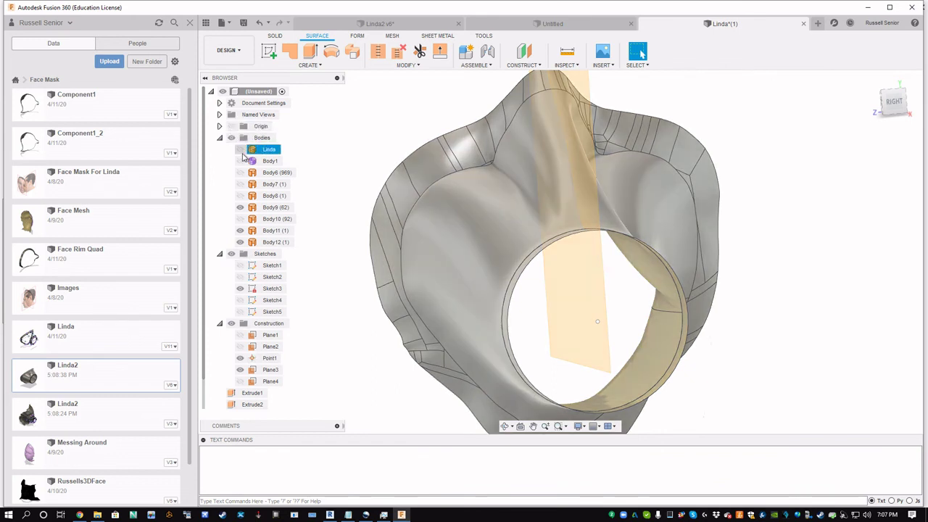
{"action": "scroll", "coordinate": [358, 323], "scroll_direction": "down", "scroll_amount": 3}
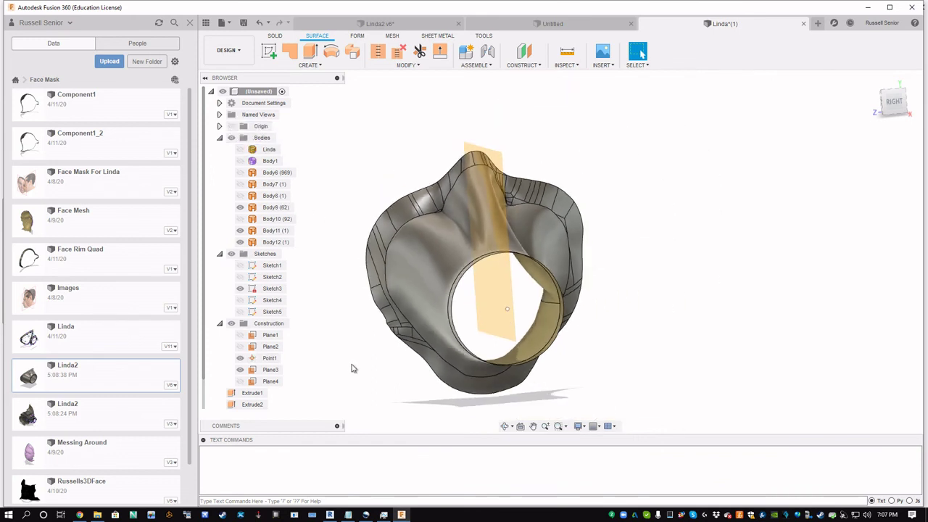
{"action": "left_click", "coordinate": [437, 179]}
{"action": "middle_click_drag", "start_coordinate": [343, 345], "coordinate": [414, 343], "text": "shift"}
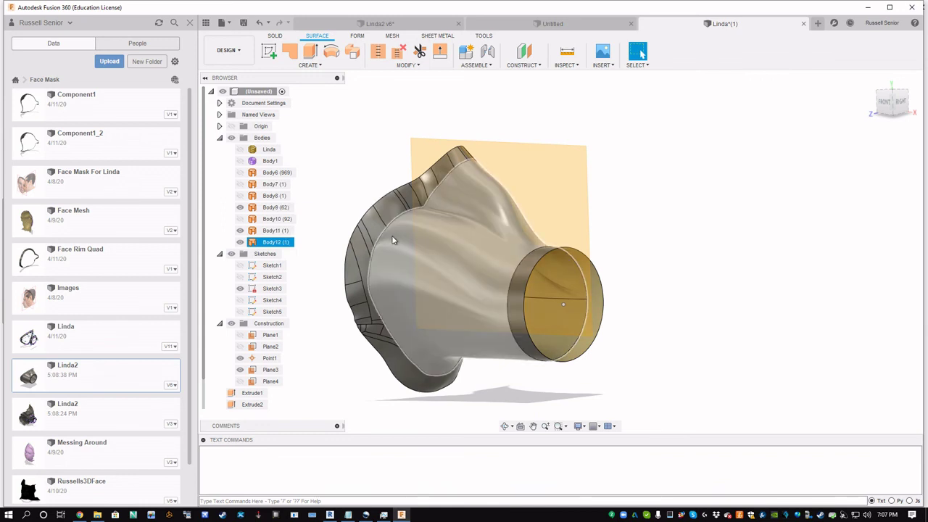
{"action": "scroll", "coordinate": [359, 378], "scroll_direction": "down", "scroll_amount": 1}
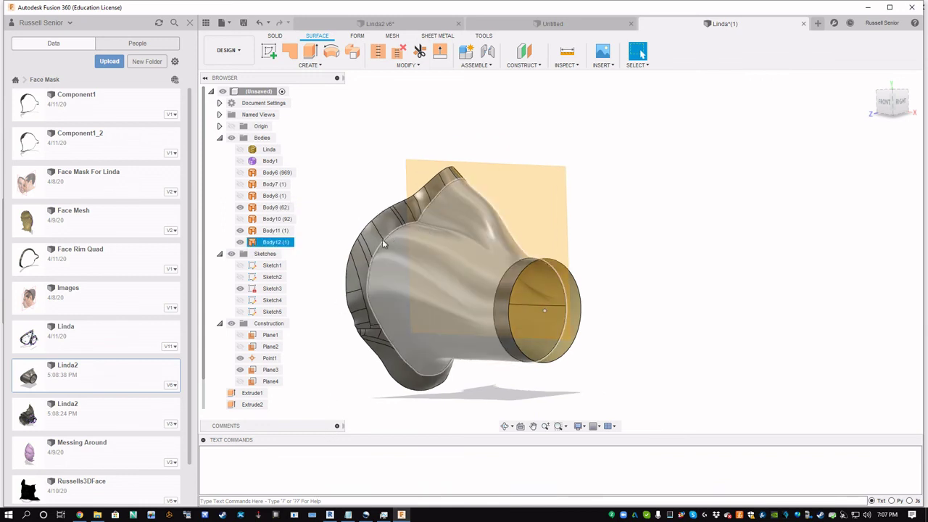
{"action": "left_click", "coordinate": [231, 324]}
{"action": "middle_click_drag", "start_coordinate": [361, 319], "coordinate": [443, 323], "text": "shift"}
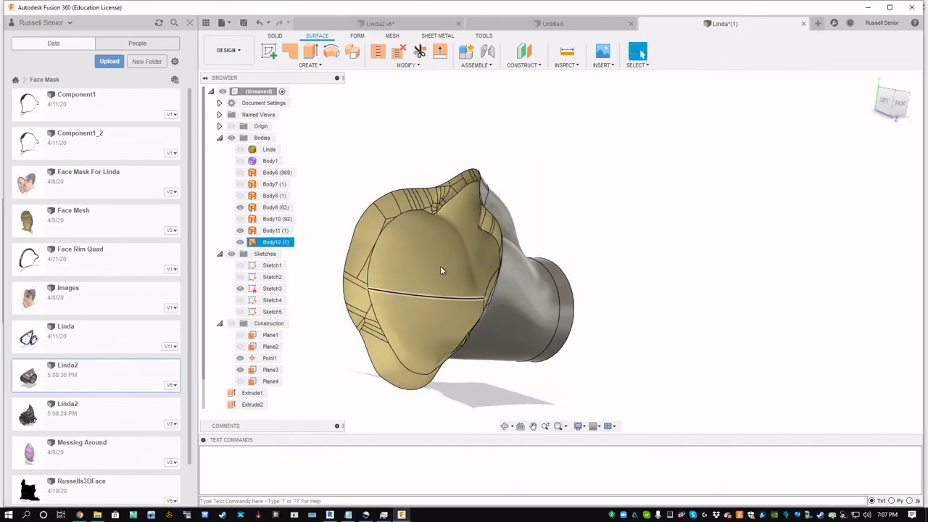
{"action": "middle_click_drag", "start_coordinate": [503, 362], "coordinate": [446, 350], "text": "shift"}
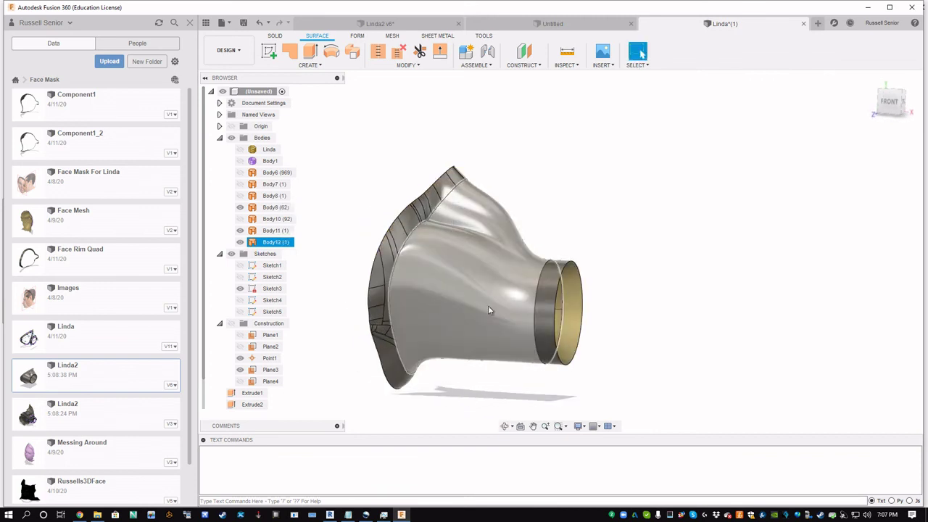
{"action": "middle_click_drag", "start_coordinate": [512, 377], "coordinate": [548, 337], "text": "shift"}
{"action": "scroll", "coordinate": [568, 370], "scroll_direction": "down", "scroll_amount": 3}
{"action": "left_click", "coordinate": [567, 369]}
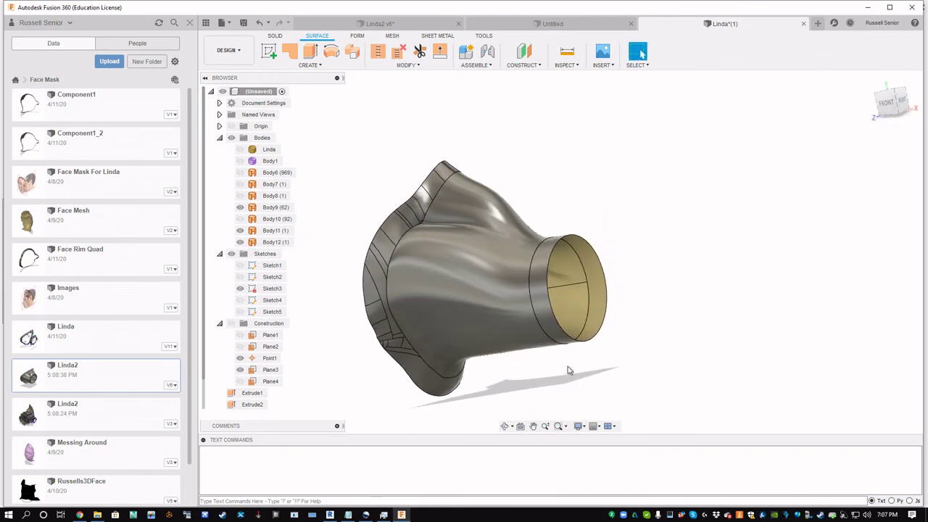